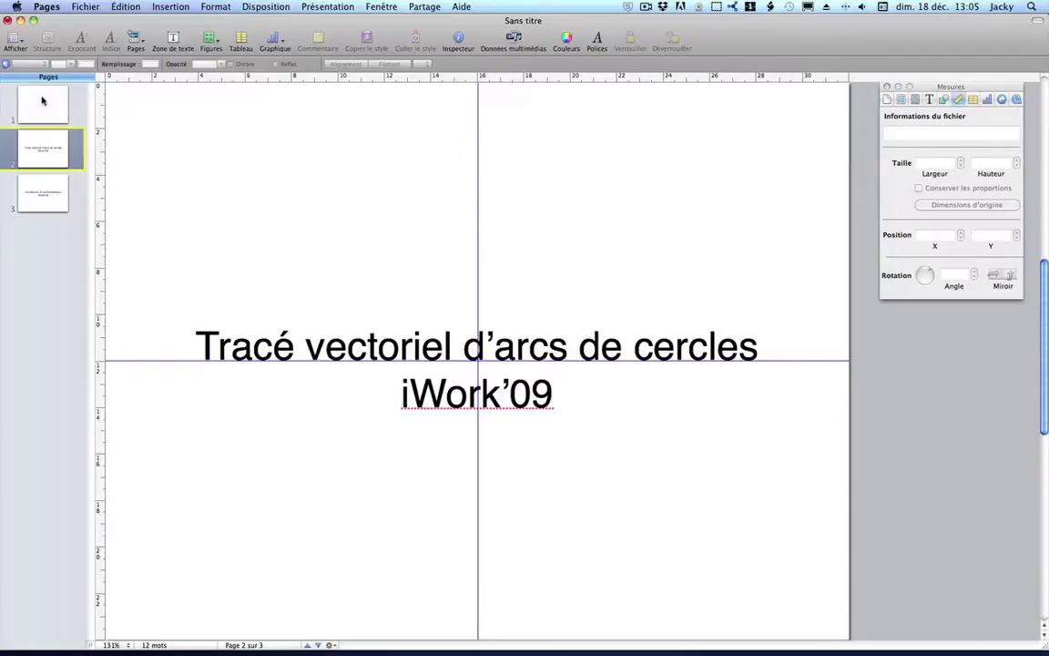
On the blank first page, insert a circle and enlarge it to about 21.24 cm in diameter around the guide intersection
{"action": "left_click", "coordinate": [42, 101]}
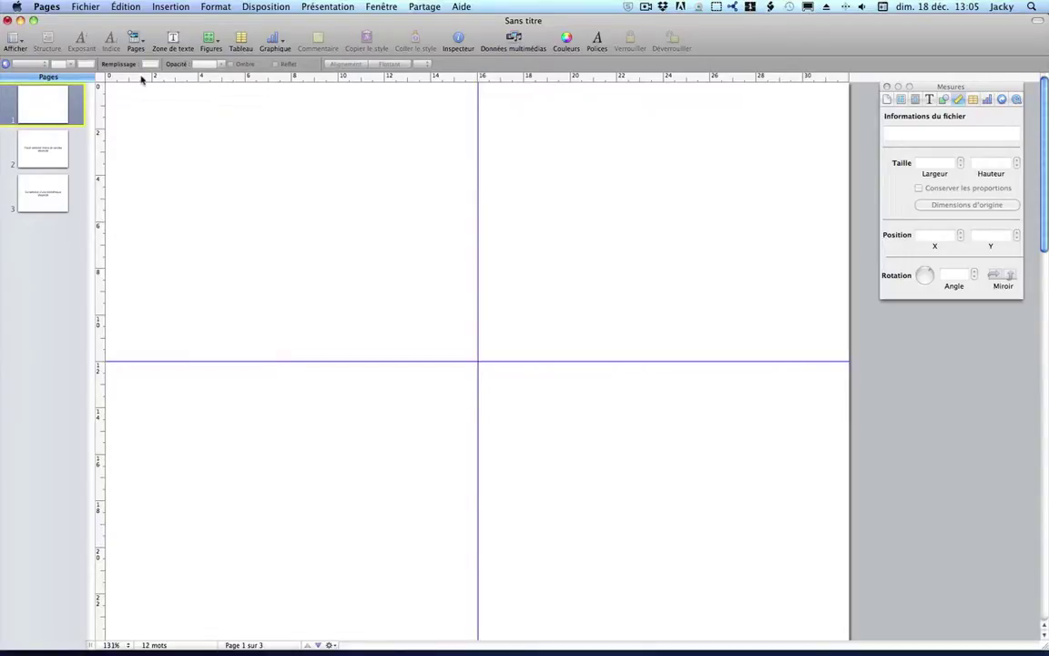
{"action": "left_click", "coordinate": [211, 40]}
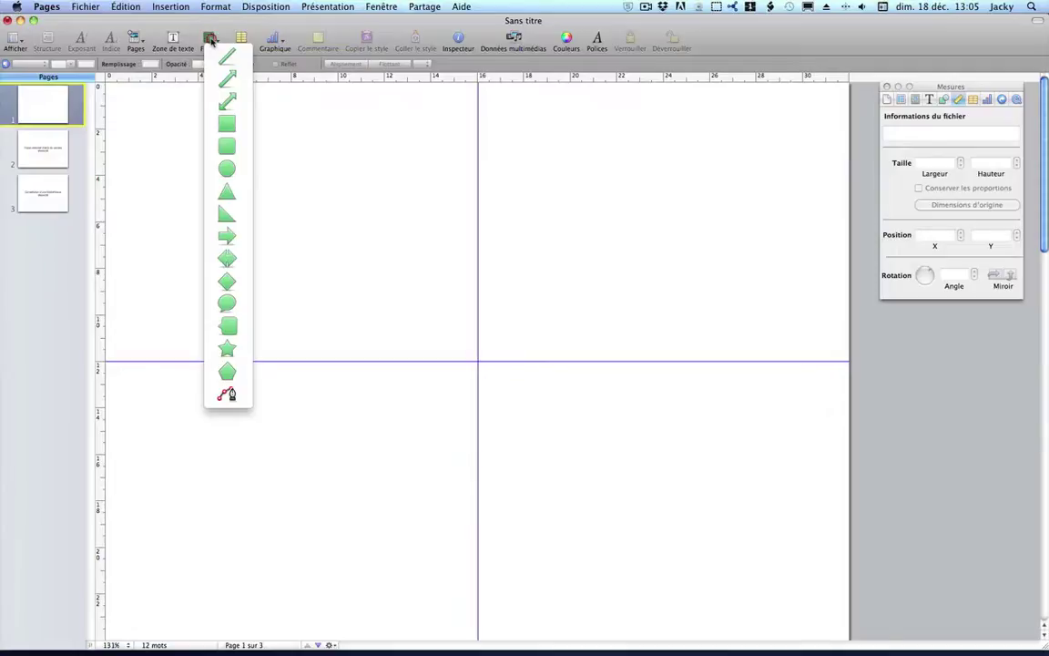
{"action": "left_click", "coordinate": [228, 170]}
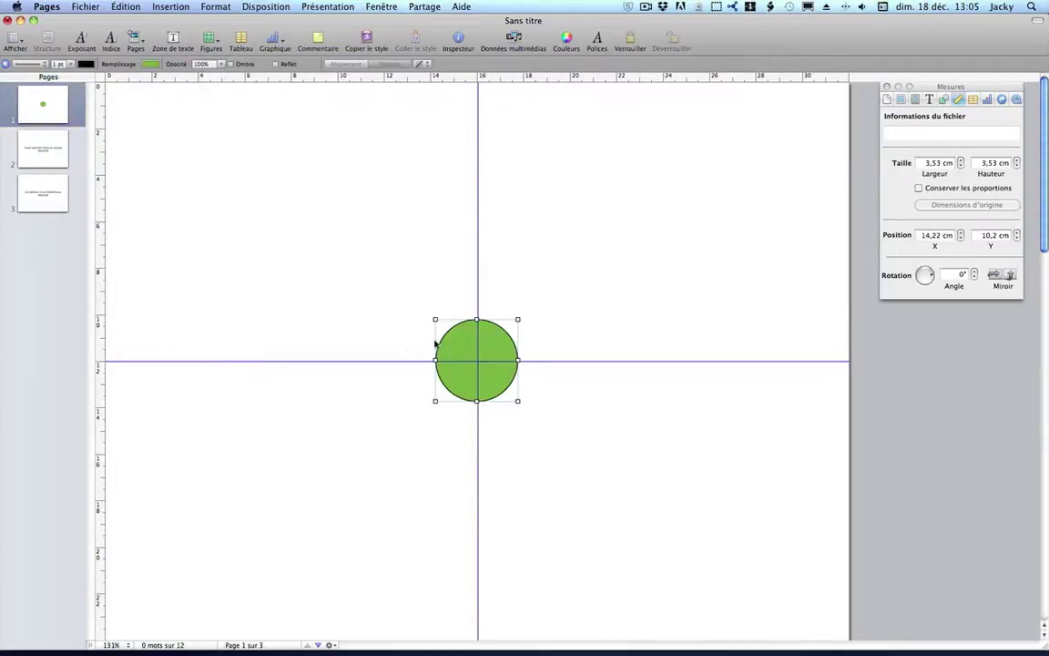
{"action": "left_click_drag", "start_coordinate": [435, 319], "coordinate": [217, 168]}
{"action": "left_click_drag", "start_coordinate": [517, 399], "coordinate": [711, 579]}
{"action": "mouse_move", "coordinate": [623, 455]}
{"action": "left_mouse_down"}
{"action": "mouse_move", "coordinate": [623, 485]}
{"action": "mouse_move", "coordinate": [618, 459]}
{"action": "mouse_move", "coordinate": [632, 452]}
{"action": "left_mouse_up"}
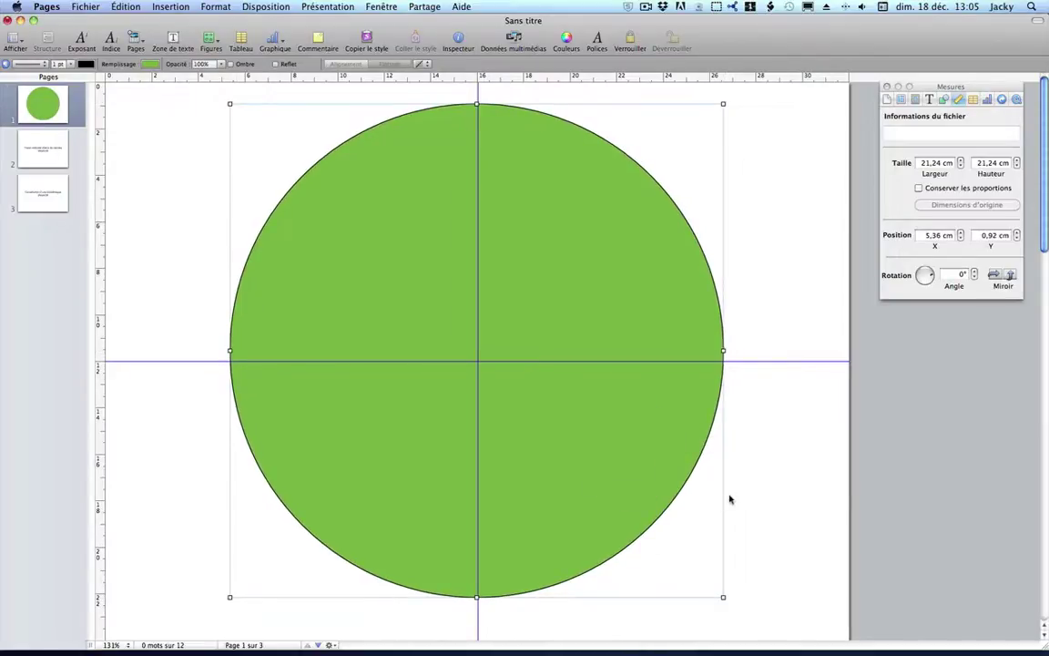
Nudge the circle to X 5.4 cm and Y 1.41 cm to centre it on the two guides
{"action": "key", "text": "Right"}
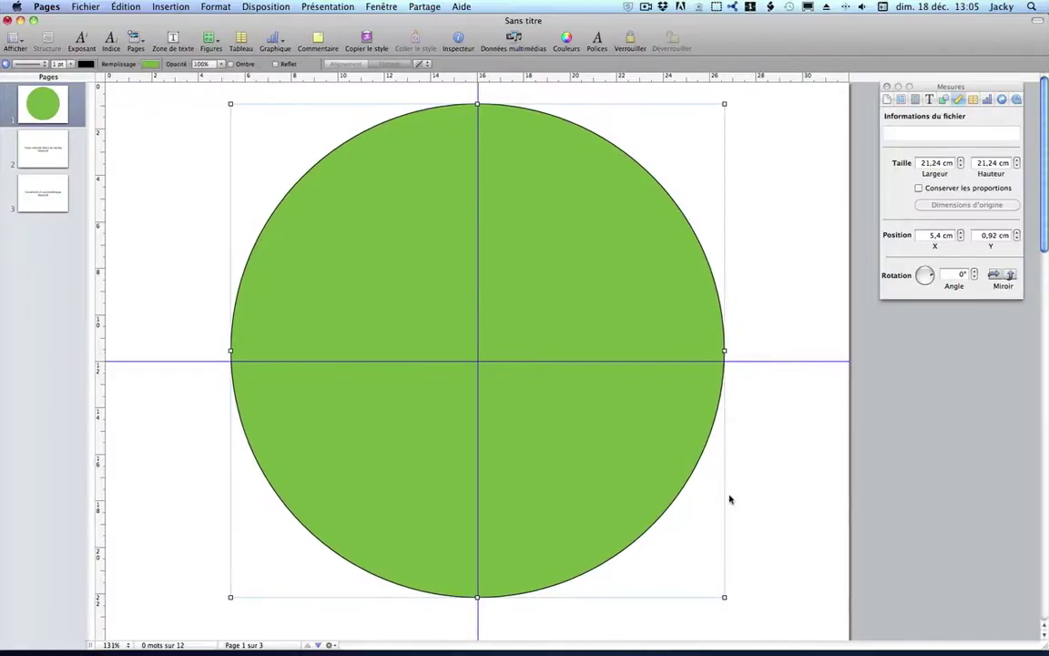
{"action": "key", "text": "Down"}
{"action": "key", "text": "Down"}
{"action": "key", "text": "Down"}
{"action": "key", "text": "Down"}
{"action": "key", "text": "Down"}
{"action": "key", "text": "Down"}
{"action": "key", "text": "Down"}
{"action": "key", "text": "Down"}
{"action": "key", "text": "Down"}
{"action": "key", "text": "Down"}
{"action": "key", "text": "Down"}
{"action": "key", "text": "Down"}
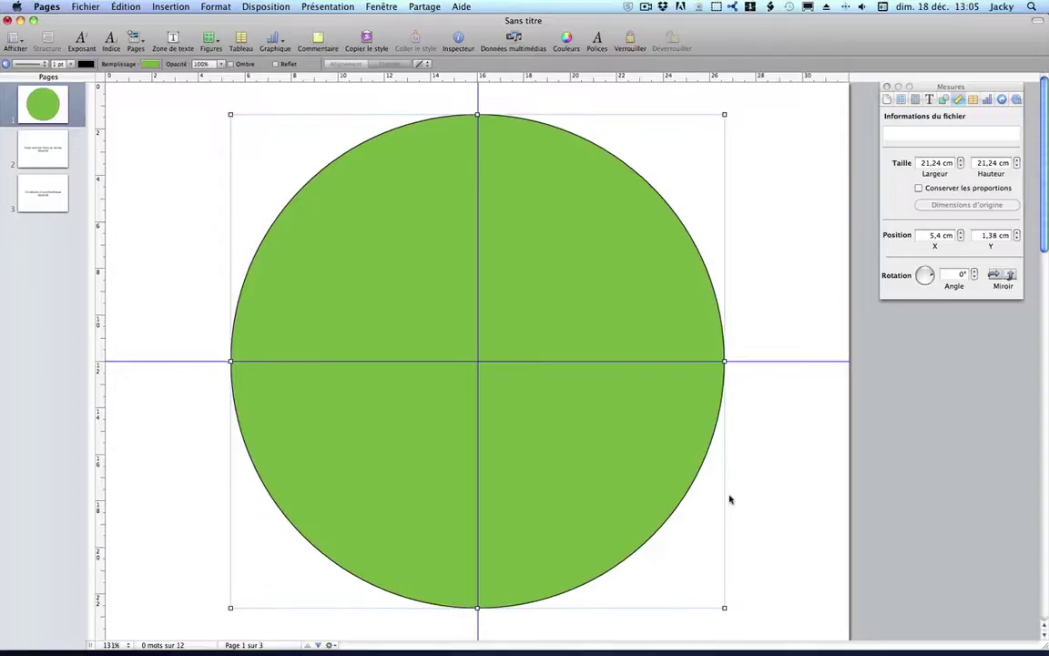
{"action": "key", "text": "Down"}
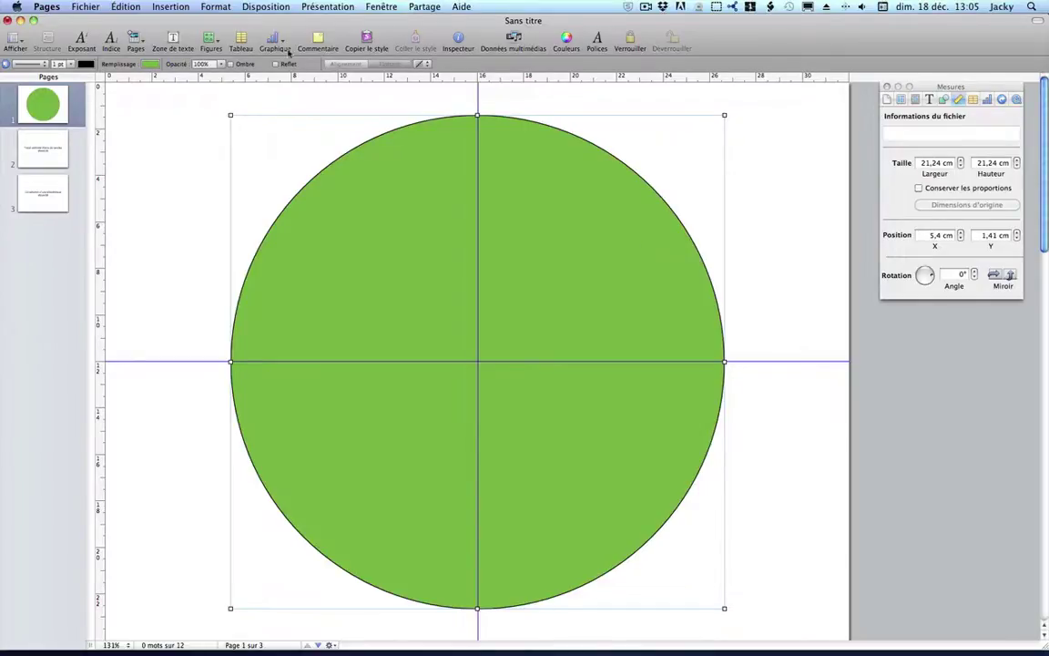
Make the circle's outline editable and select its upper-right and lower-right points in turn to reveal their tangent handles
{"action": "left_click", "coordinate": [211, 7]}
{"action": "mouse_move", "coordinate": [223, 76]}
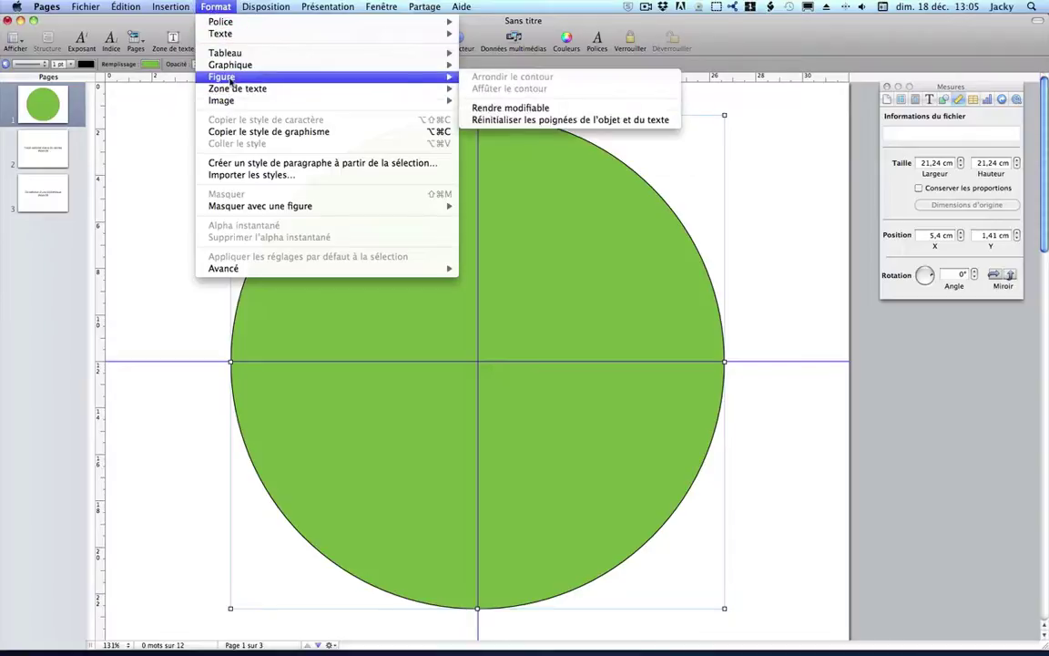
{"action": "left_click", "coordinate": [509, 108]}
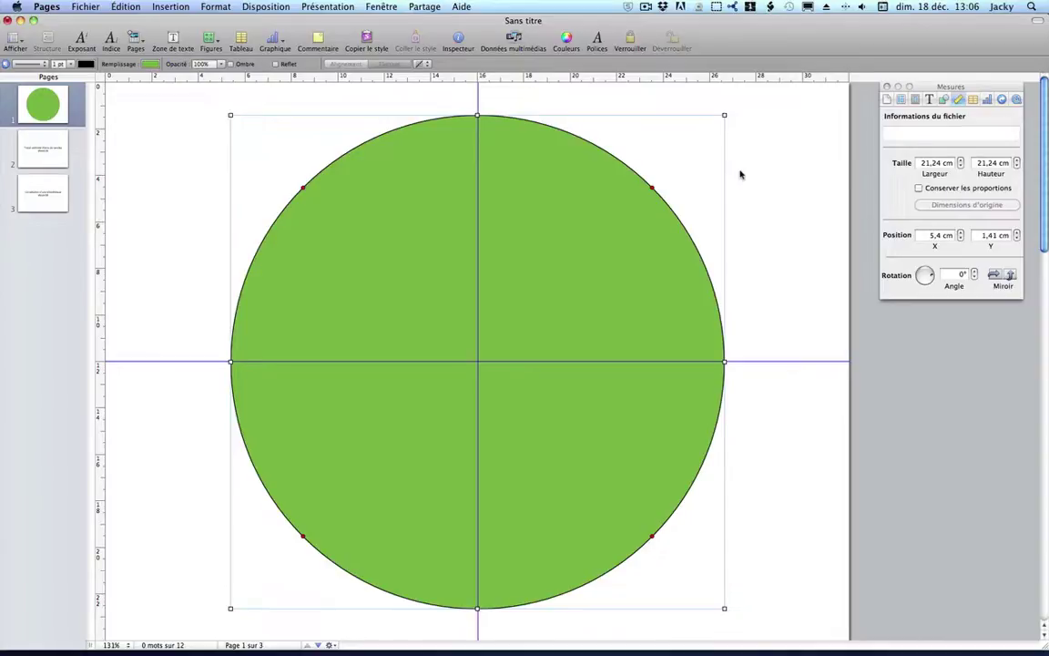
{"action": "left_click", "coordinate": [652, 189]}
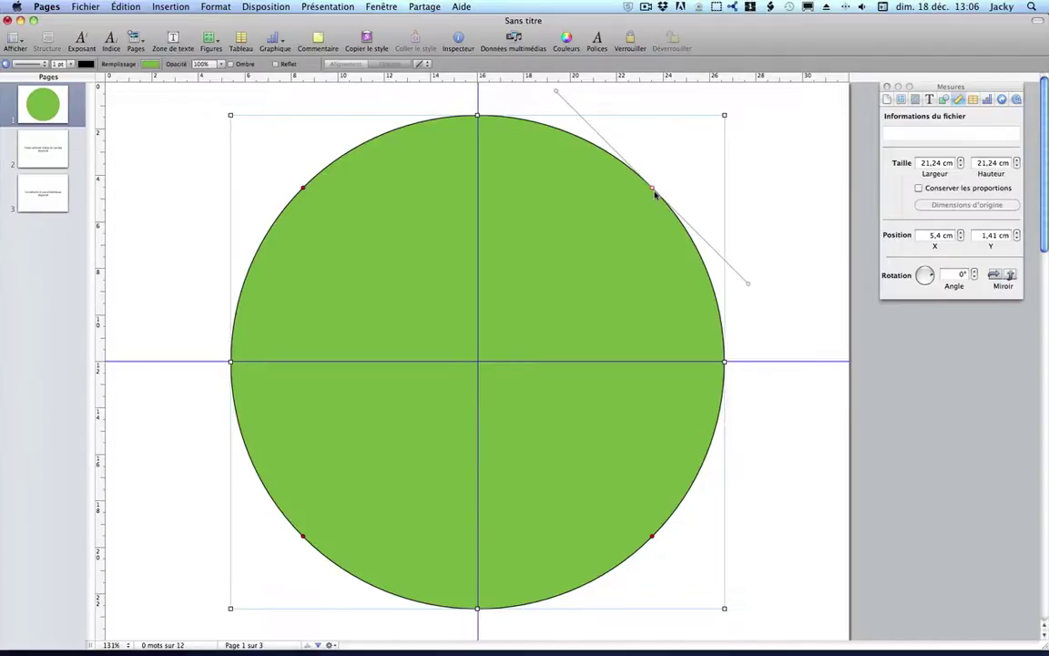
{"action": "left_click", "coordinate": [651, 538]}
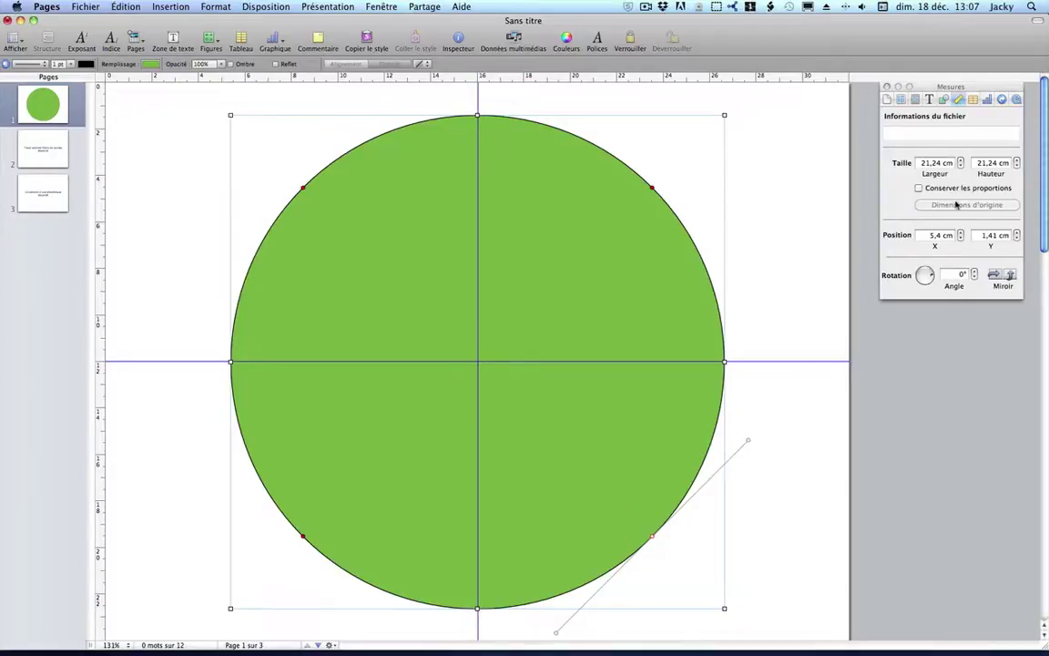
Rotate the circle by 45° and delete its lowest anchor point
{"action": "left_click", "coordinate": [962, 274]}
{"action": "type", "text": "45"}
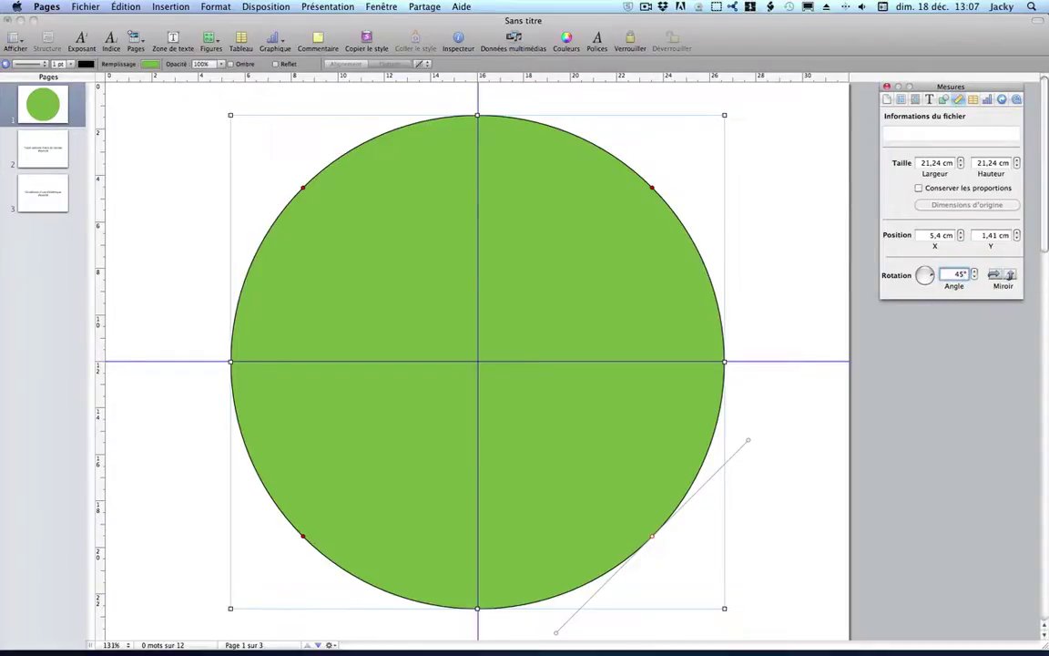
{"action": "key", "text": "Return"}
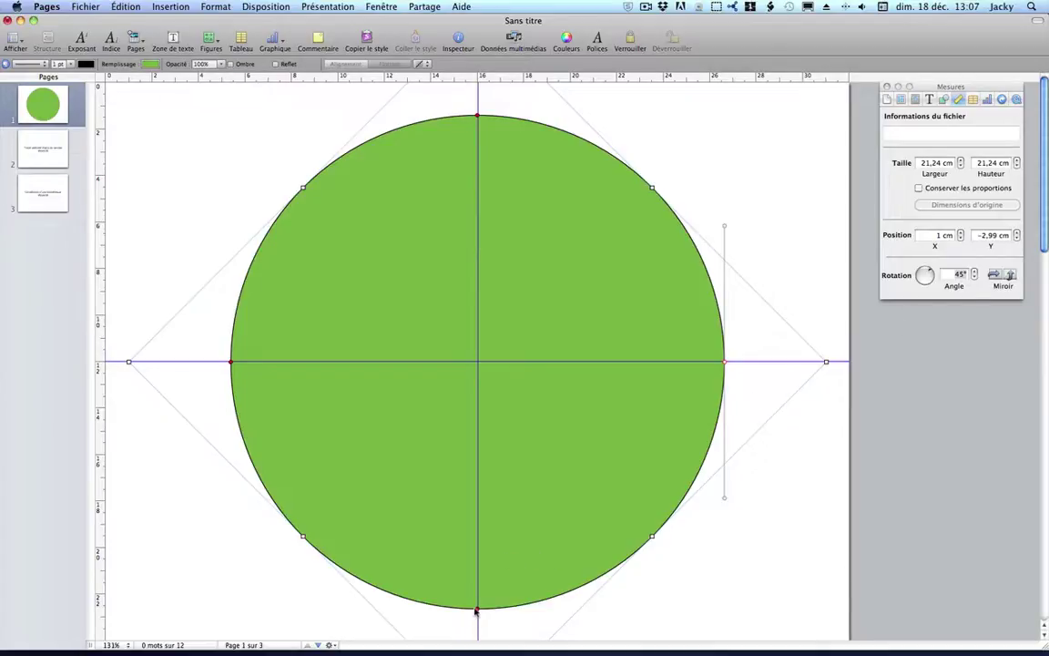
{"action": "left_click", "coordinate": [476, 609]}
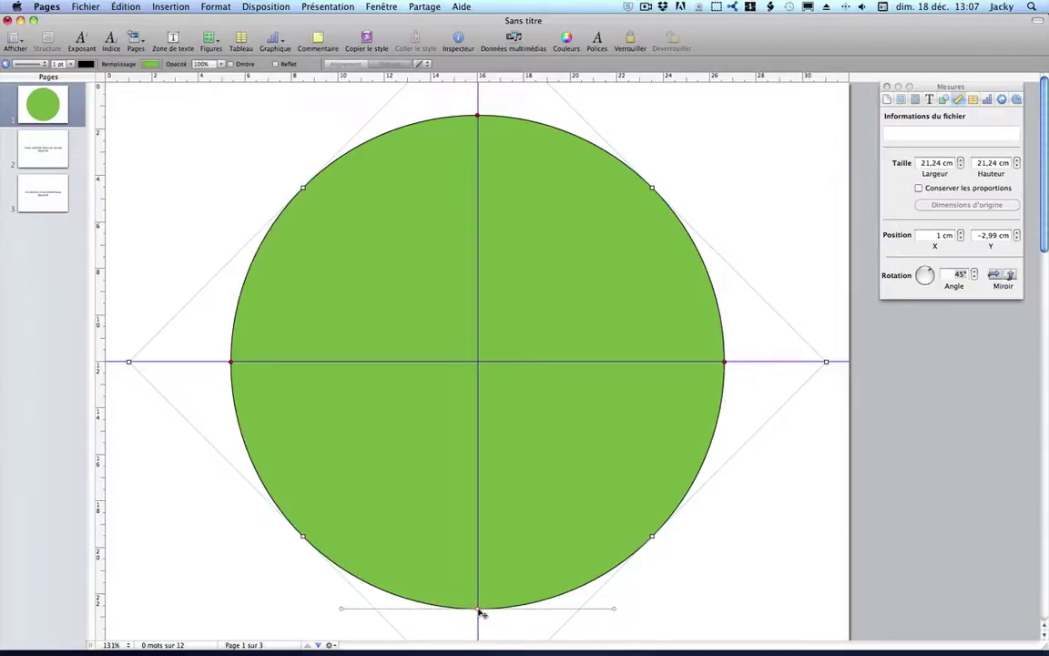
{"action": "key", "text": "Delete"}
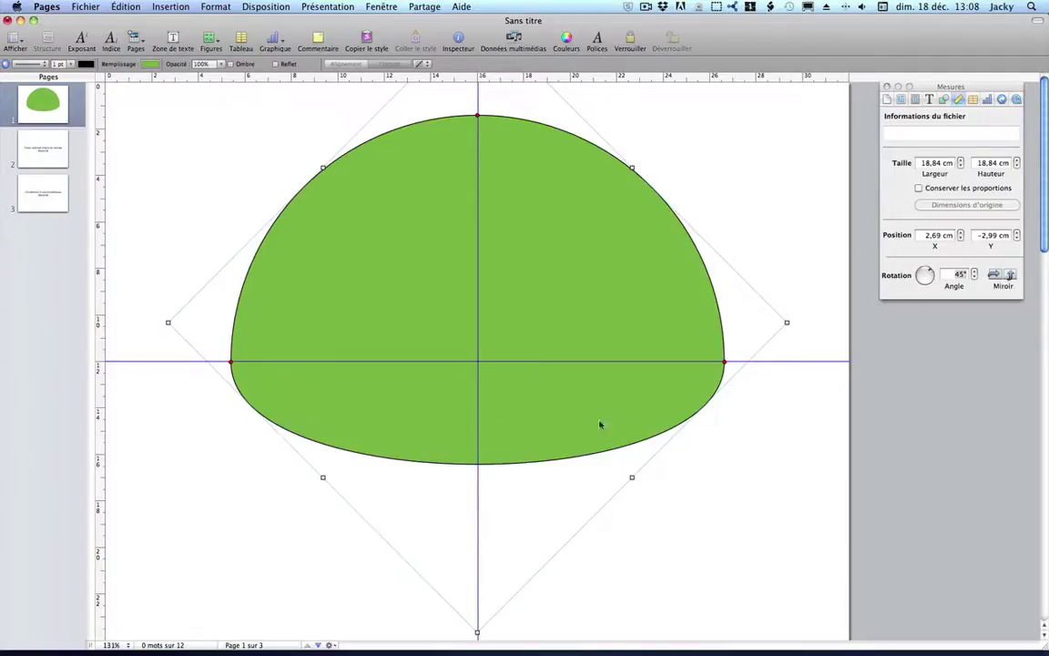
Bring the right anchor point's lower tangent handle onto the horizontal guide, independently of its upper handle
{"action": "left_click", "coordinate": [725, 362]}
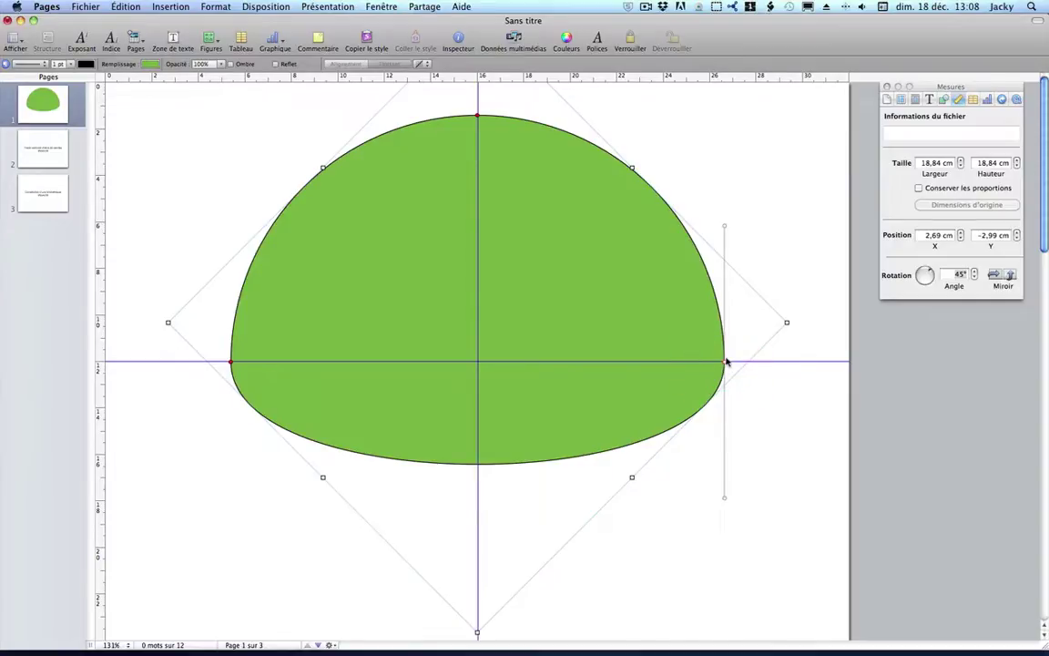
{"action": "left_click", "coordinate": [724, 498]}
{"action": "left_click_drag", "start_coordinate": [725, 499], "coordinate": [605, 364]}
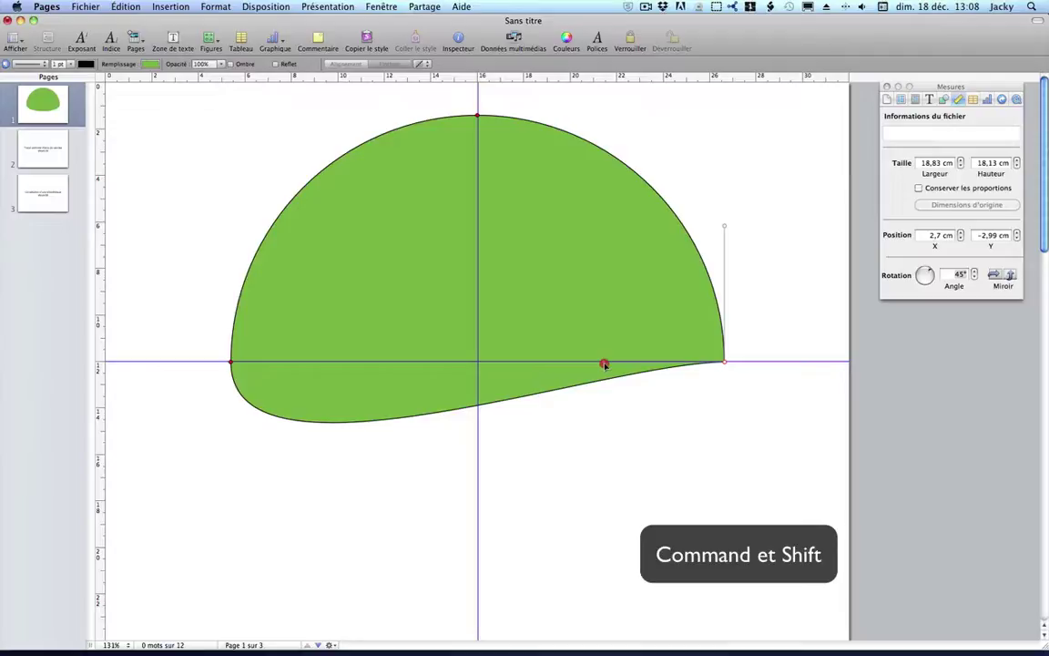
{"action": "left_click_drag", "start_coordinate": [604, 364], "coordinate": [604, 366]}
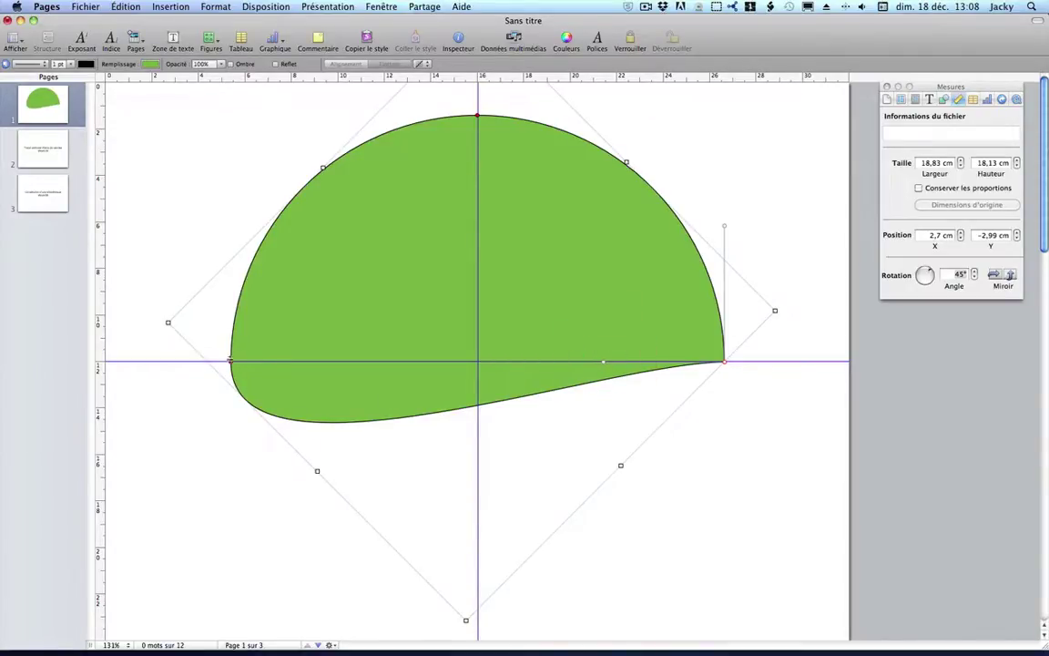
Bring the left anchor point's lower tangent handle onto the horizontal guide to straighten the base of the half-circle
{"action": "left_click", "coordinate": [231, 362]}
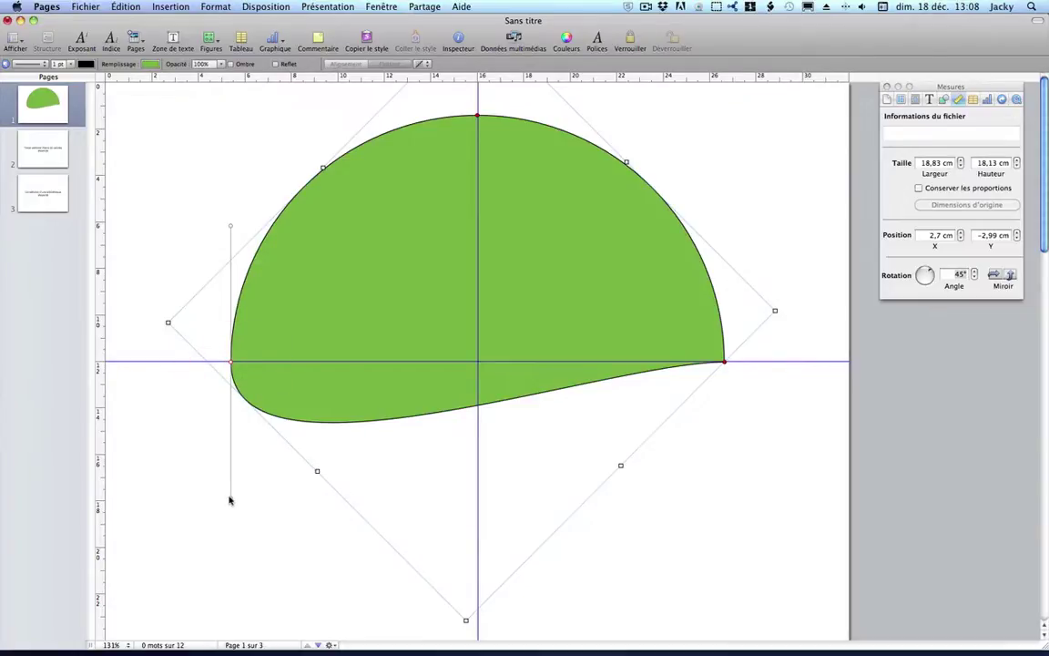
{"action": "left_click_drag", "start_coordinate": [231, 499], "coordinate": [287, 475]}
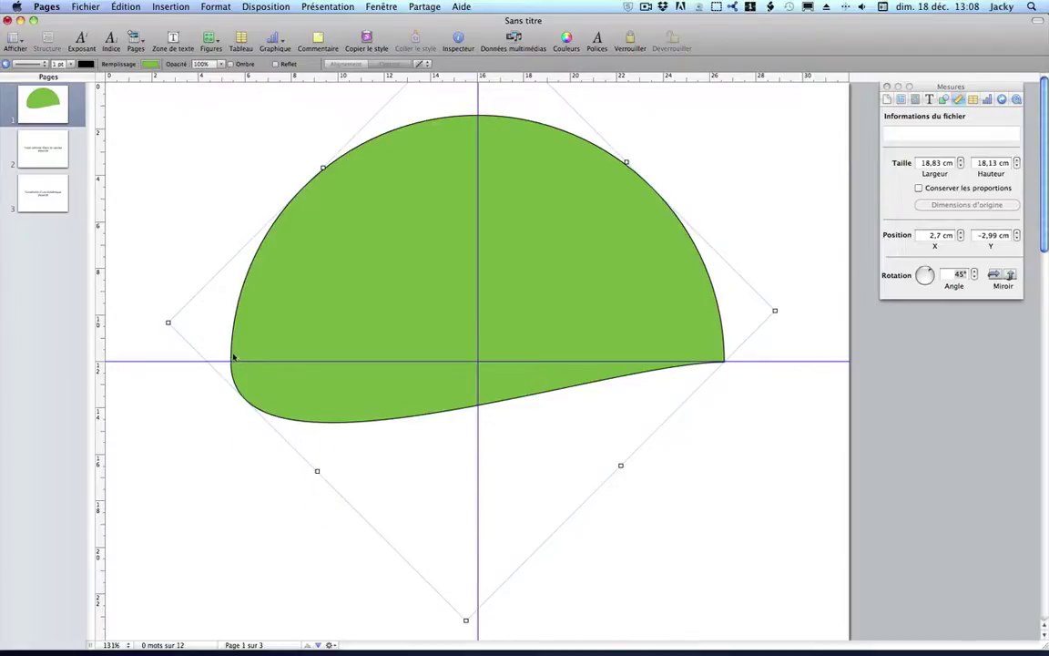
{"action": "left_click", "coordinate": [231, 355]}
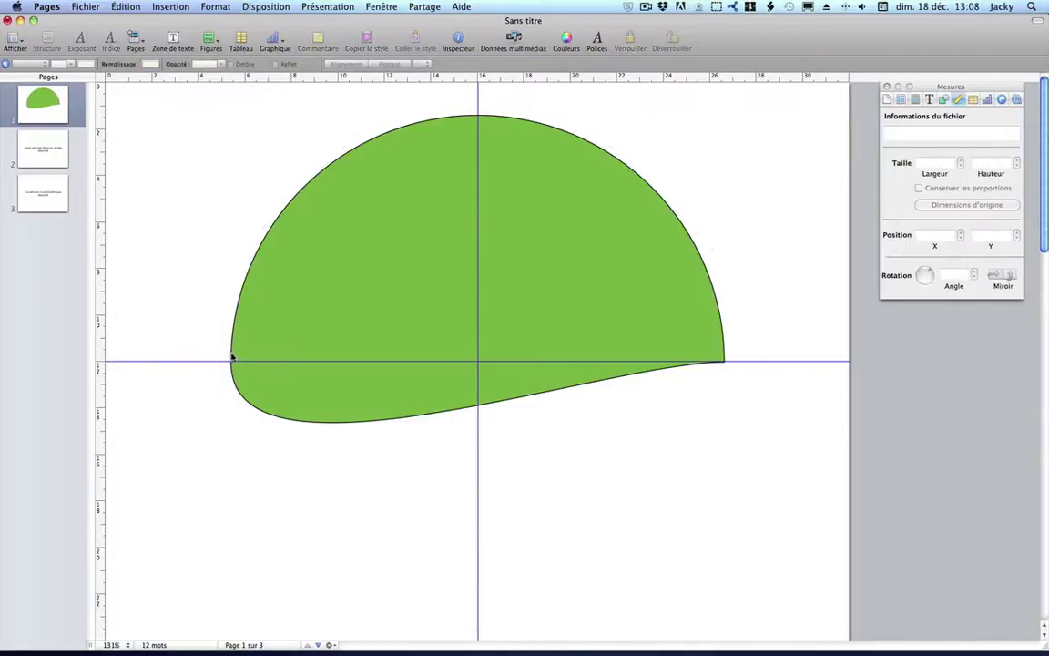
{"action": "left_click", "coordinate": [231, 356]}
{"action": "left_click", "coordinate": [232, 355]}
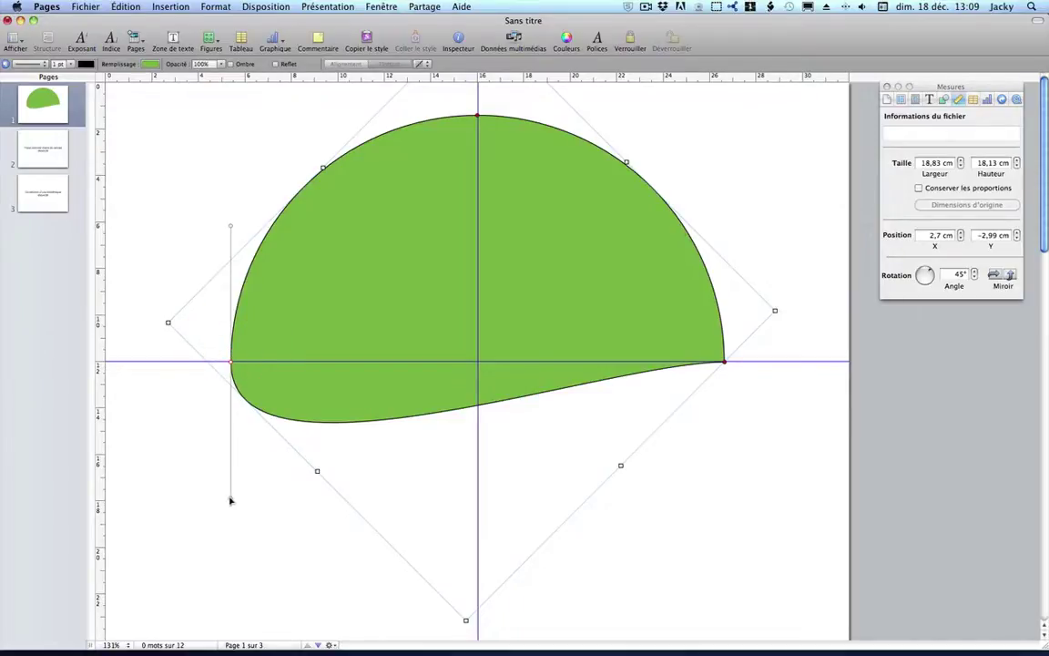
{"action": "left_click_drag", "start_coordinate": [231, 500], "coordinate": [357, 364]}
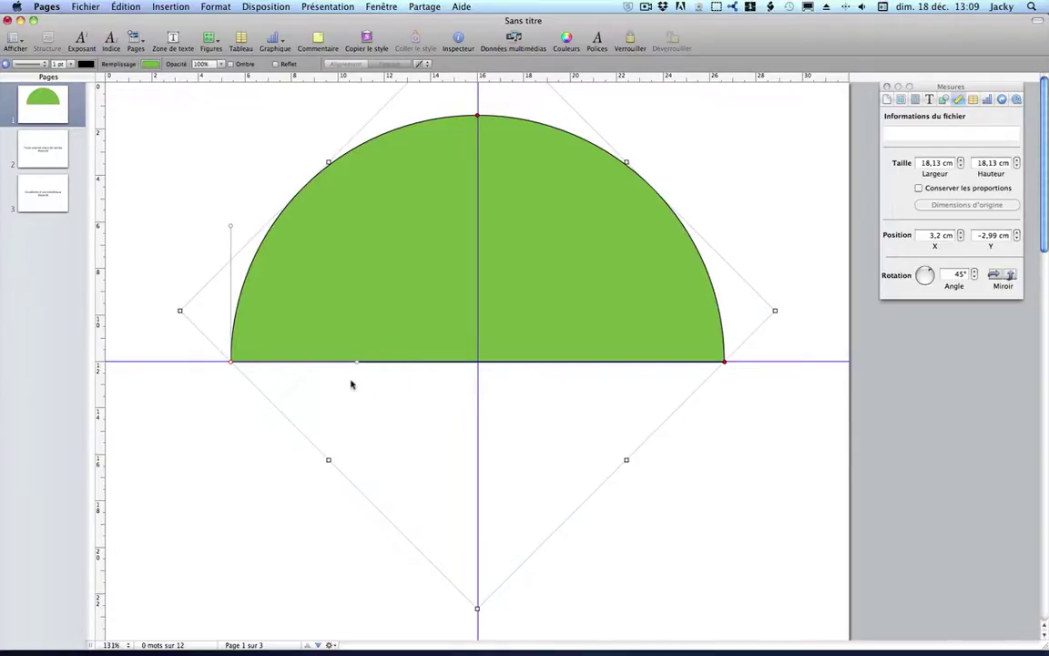
Remove the half-circle's green fill by setting the fill to Aucun
{"action": "left_click", "coordinate": [944, 98]}
{"action": "left_click", "coordinate": [923, 132]}
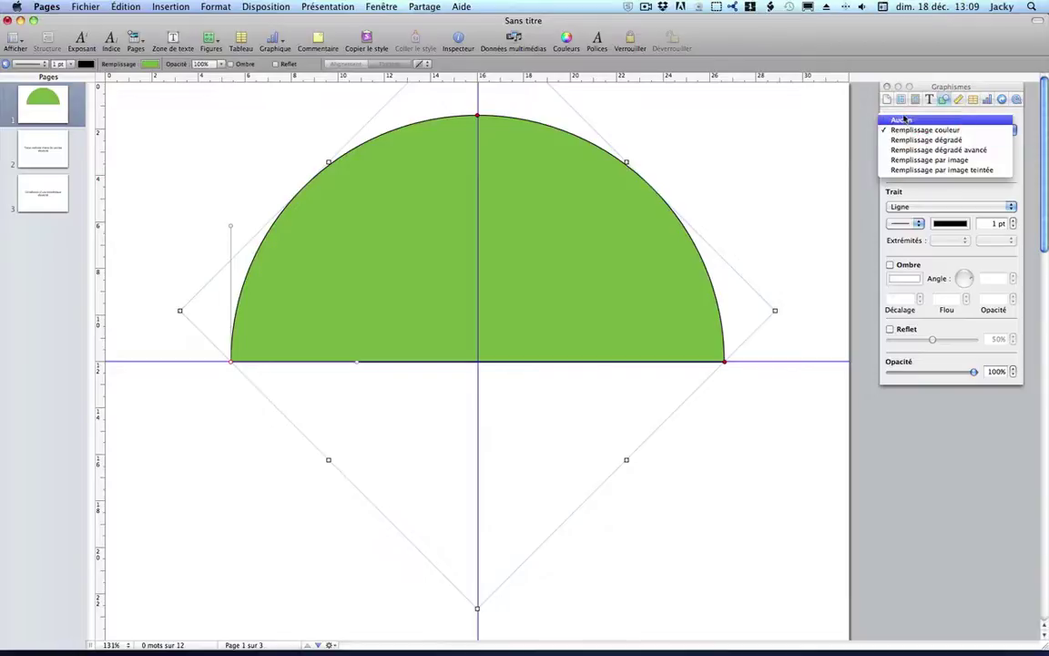
{"action": "left_click", "coordinate": [901, 119]}
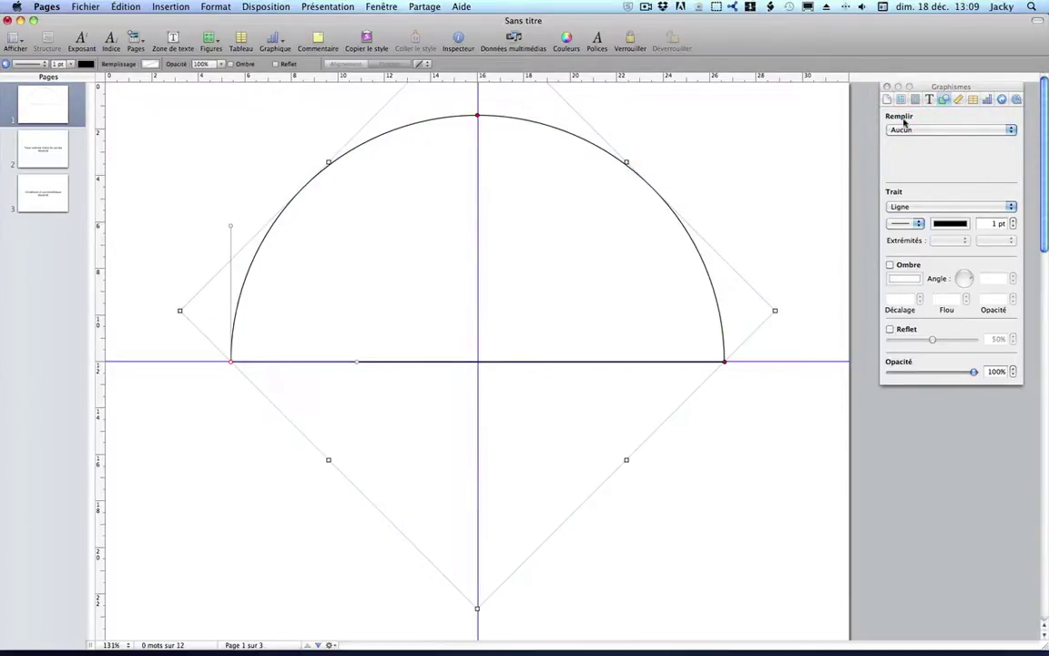
Try a 4 pt outline on the half-circle and thin it back down to 0,75 pt
{"action": "left_click", "coordinate": [1012, 220]}
{"action": "left_click", "coordinate": [1013, 220]}
{"action": "left_click", "coordinate": [1013, 220]}
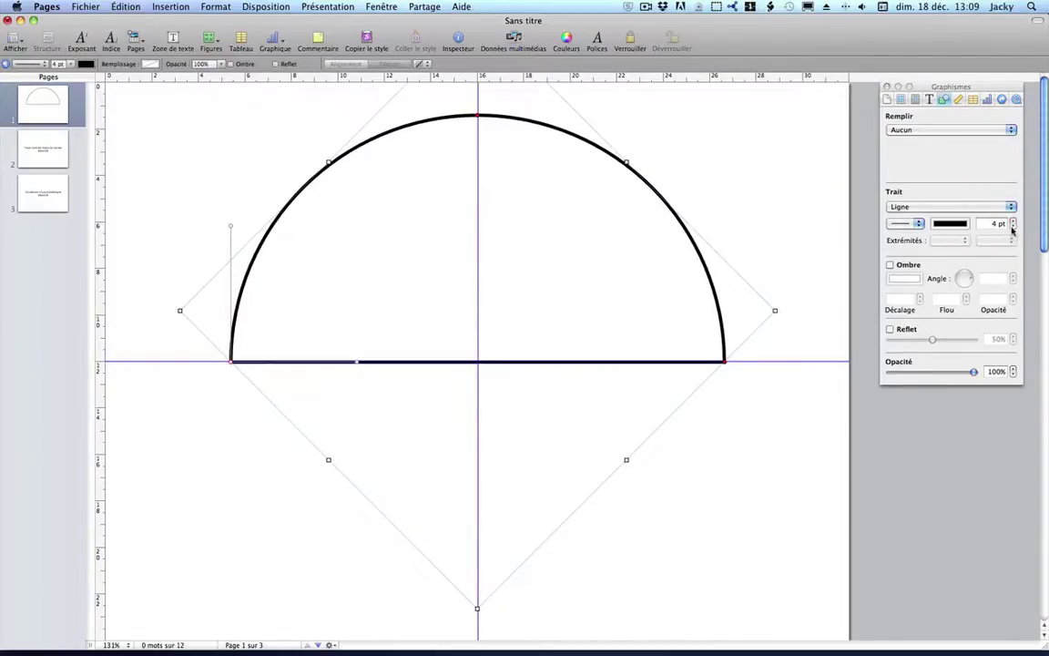
{"action": "left_click", "coordinate": [1013, 227]}
{"action": "left_click", "coordinate": [1013, 227]}
{"action": "left_click", "coordinate": [1013, 227]}
{"action": "left_click", "coordinate": [1013, 227]}
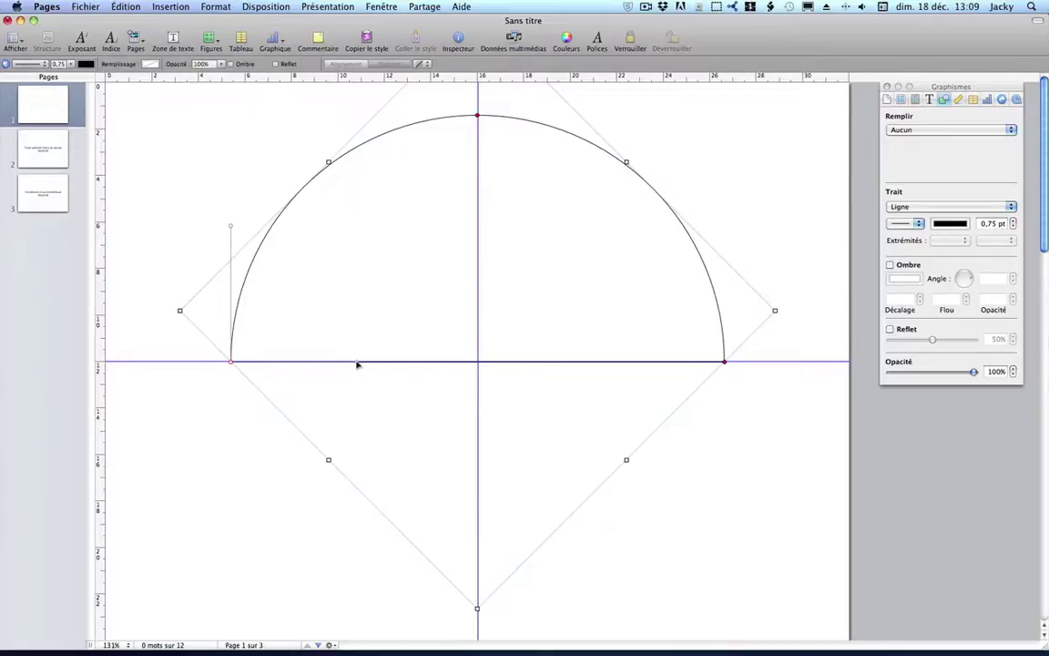
Slide the left point's tangent handle along the straight base and delete the half-circle from the page
{"action": "left_click_drag", "start_coordinate": [356, 362], "coordinate": [310, 361]}
{"action": "left_click", "coordinate": [738, 495]}
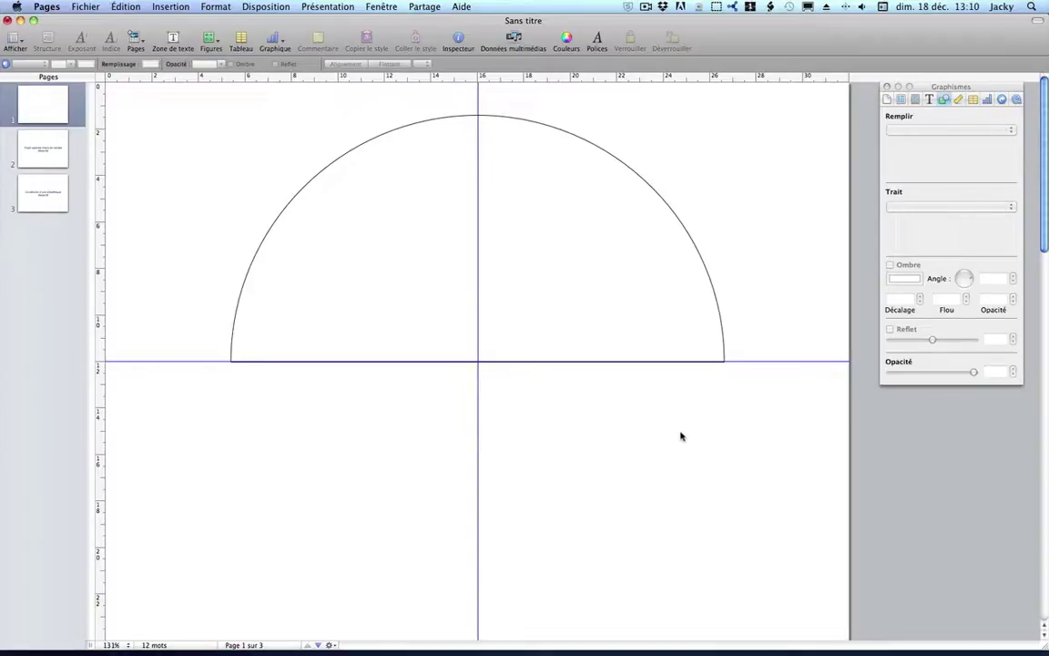
{"action": "left_click", "coordinate": [675, 214]}
{"action": "key", "text": "Delete"}
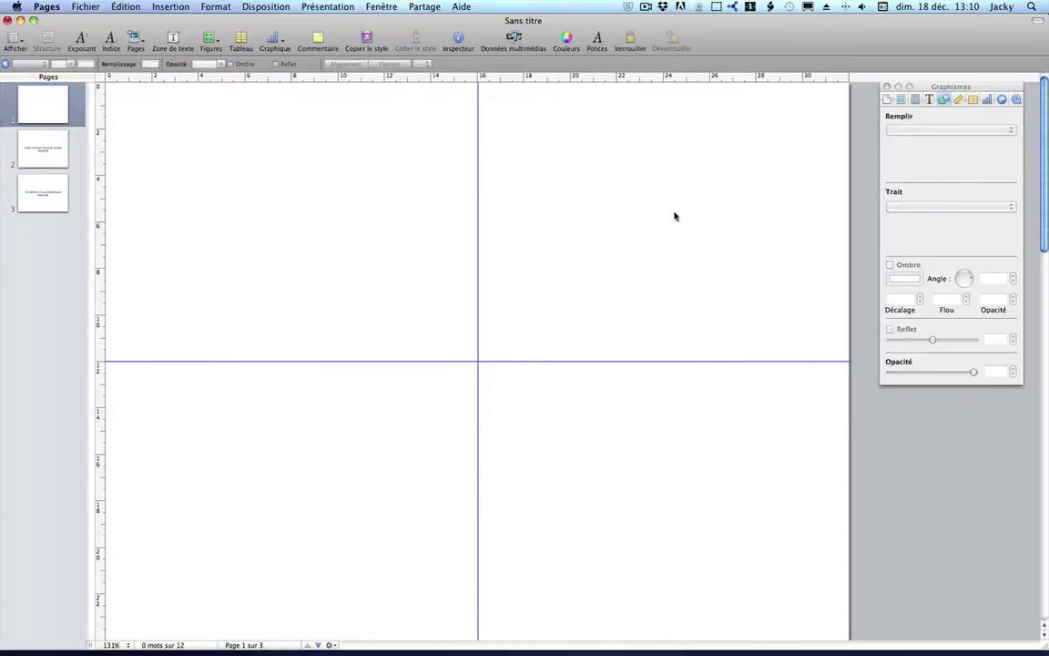
Insert a new circle and enlarge it to about 20 cm in diameter, centred on the vertical guide
{"action": "left_click", "coordinate": [208, 38]}
{"action": "left_click", "coordinate": [228, 171]}
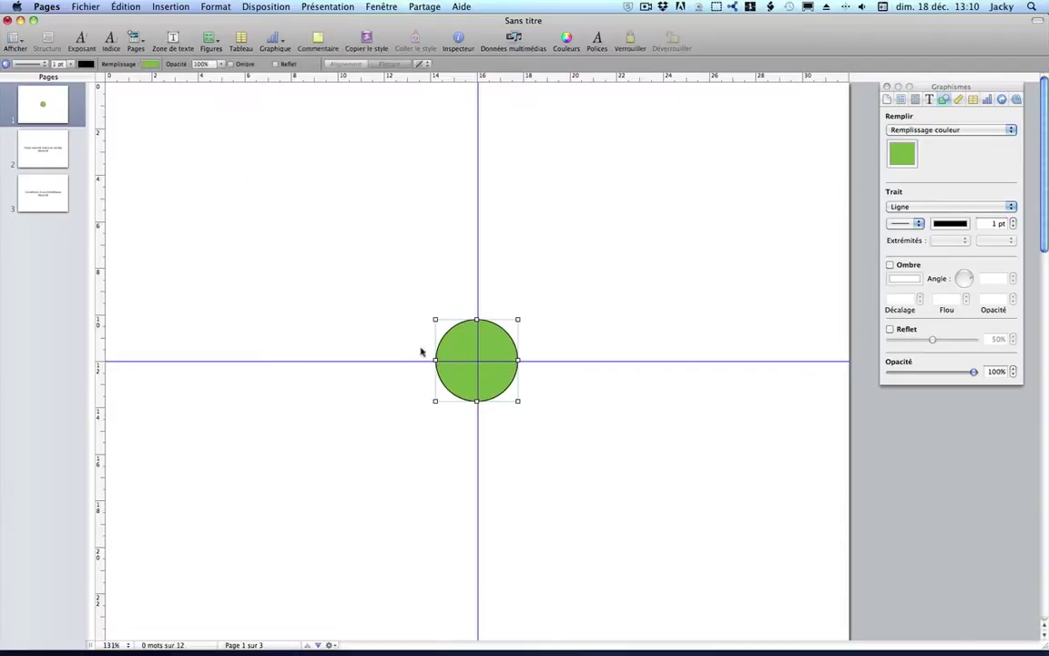
{"action": "left_click_drag", "start_coordinate": [435, 319], "coordinate": [211, 141]}
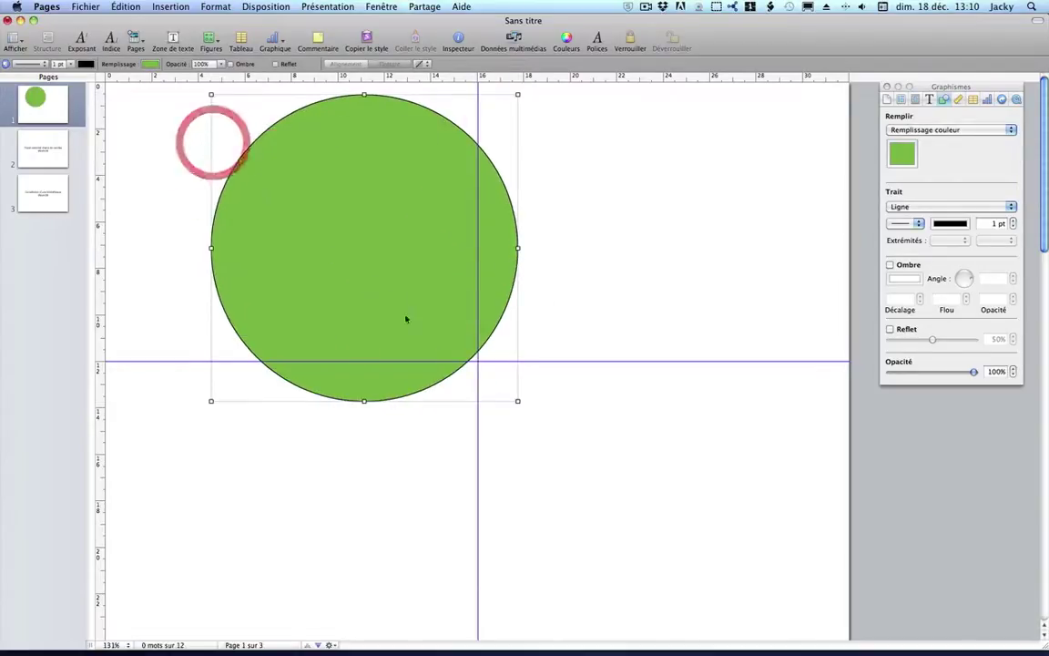
{"action": "left_click_drag", "start_coordinate": [517, 401], "coordinate": [537, 461]}
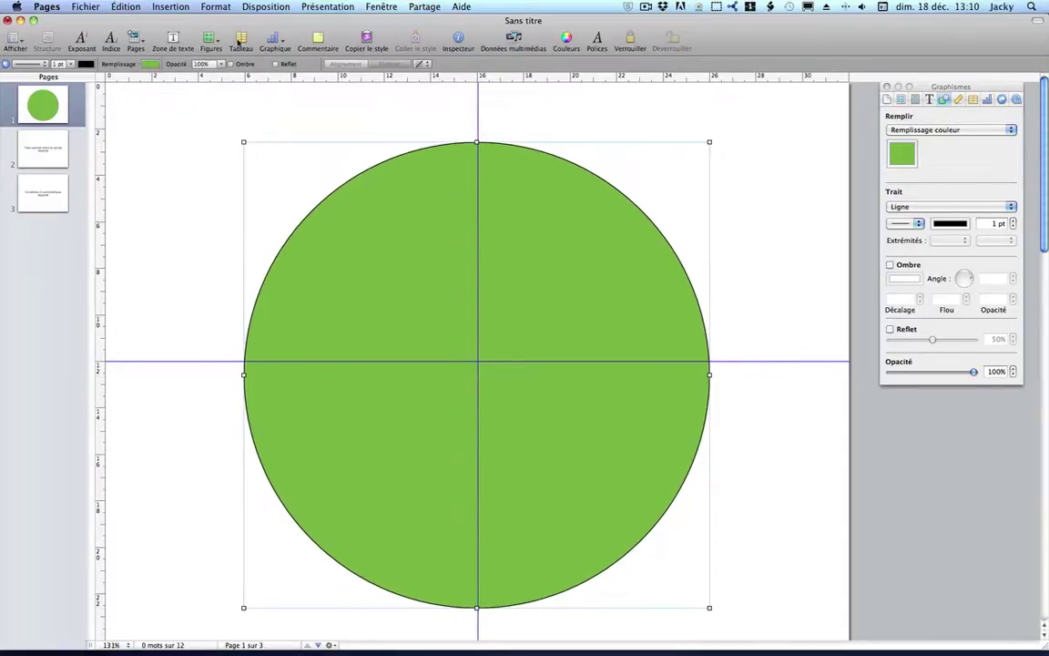
Make the new circle's outline editable so its anchor points can be modified
{"action": "left_click", "coordinate": [210, 6]}
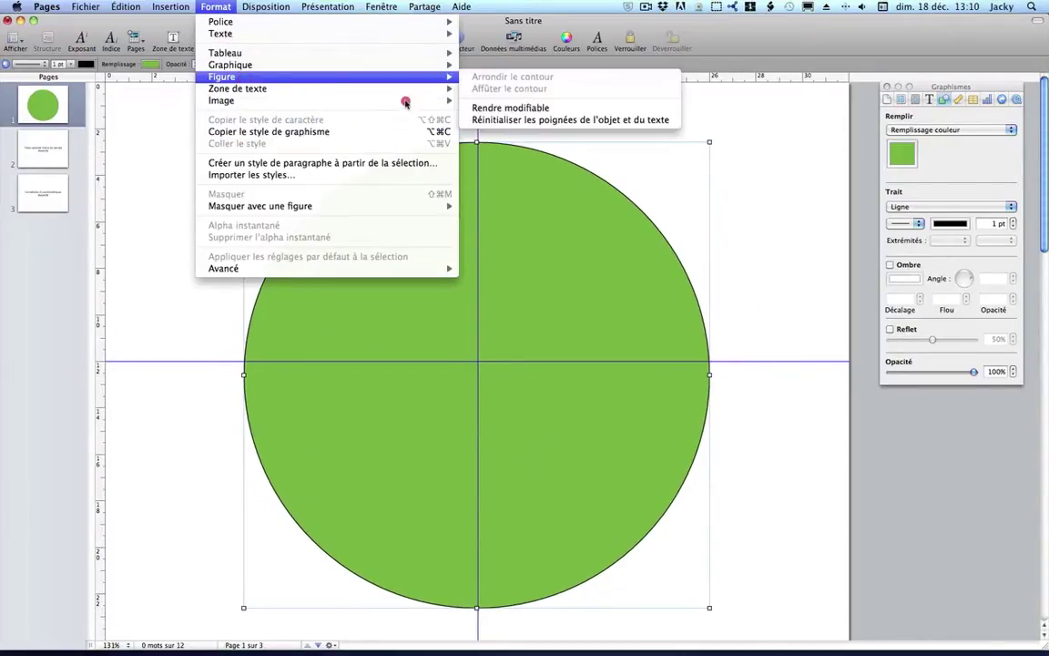
{"action": "mouse_move", "coordinate": [405, 77]}
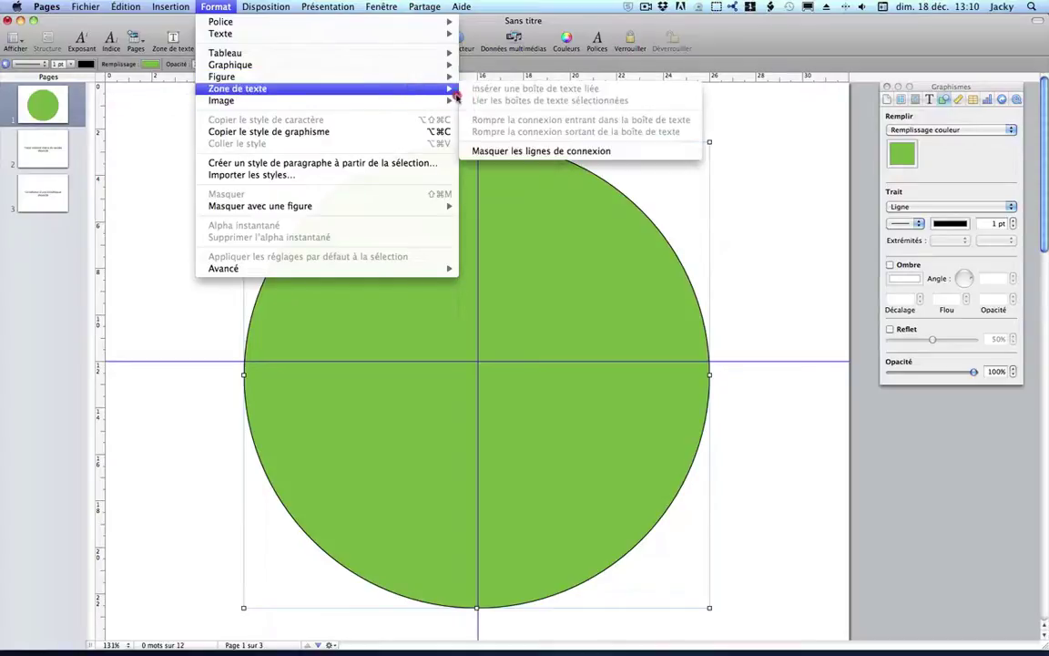
{"action": "left_click", "coordinate": [484, 109]}
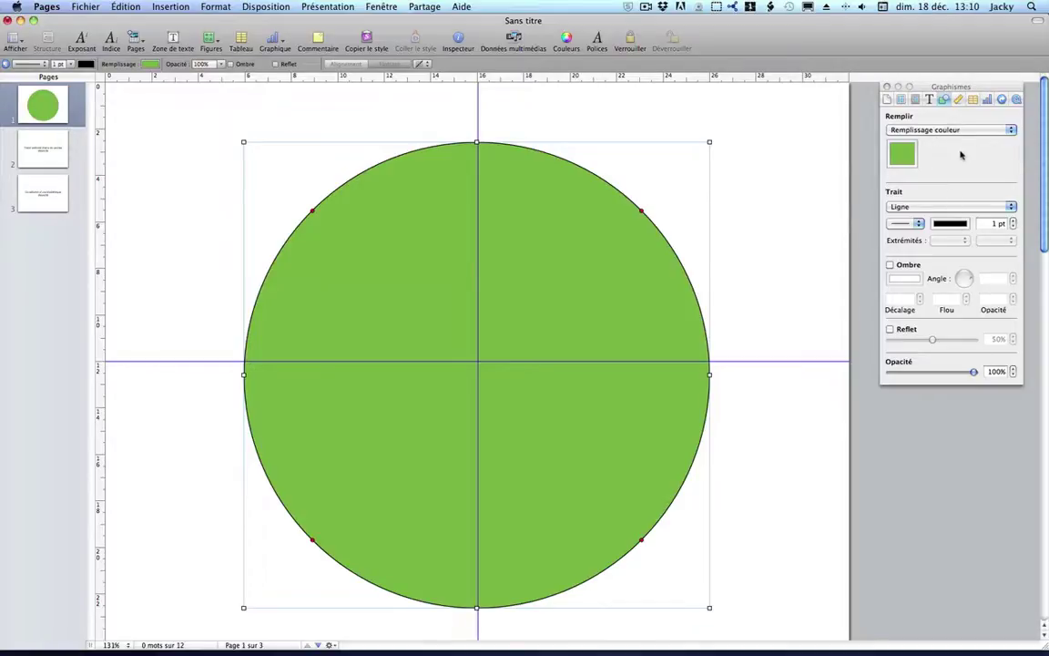
Rotate the editable circle by 45° so its anchor points line up with the horizontal and vertical axes
{"action": "left_click", "coordinate": [958, 98]}
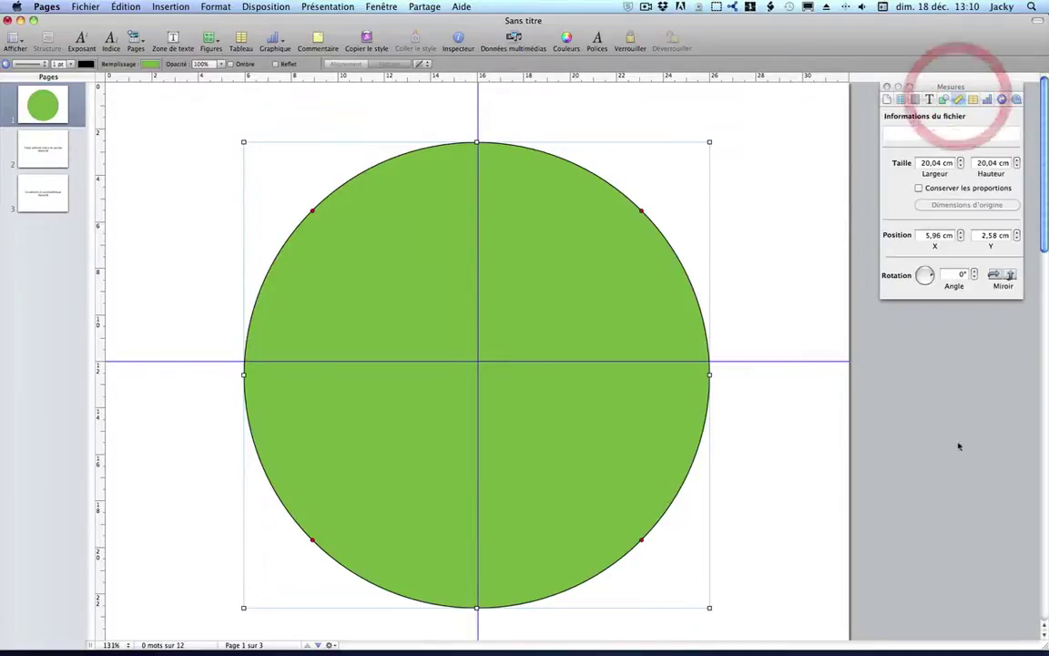
{"action": "left_click", "coordinate": [959, 275]}
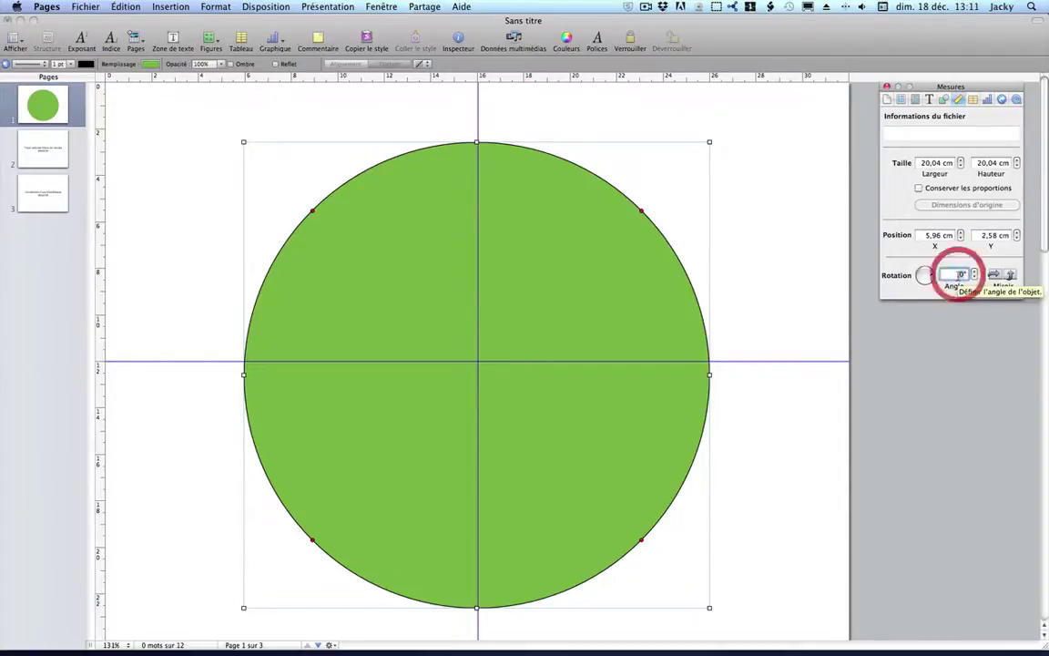
{"action": "type", "text": "45"}
{"action": "key", "text": "Return"}
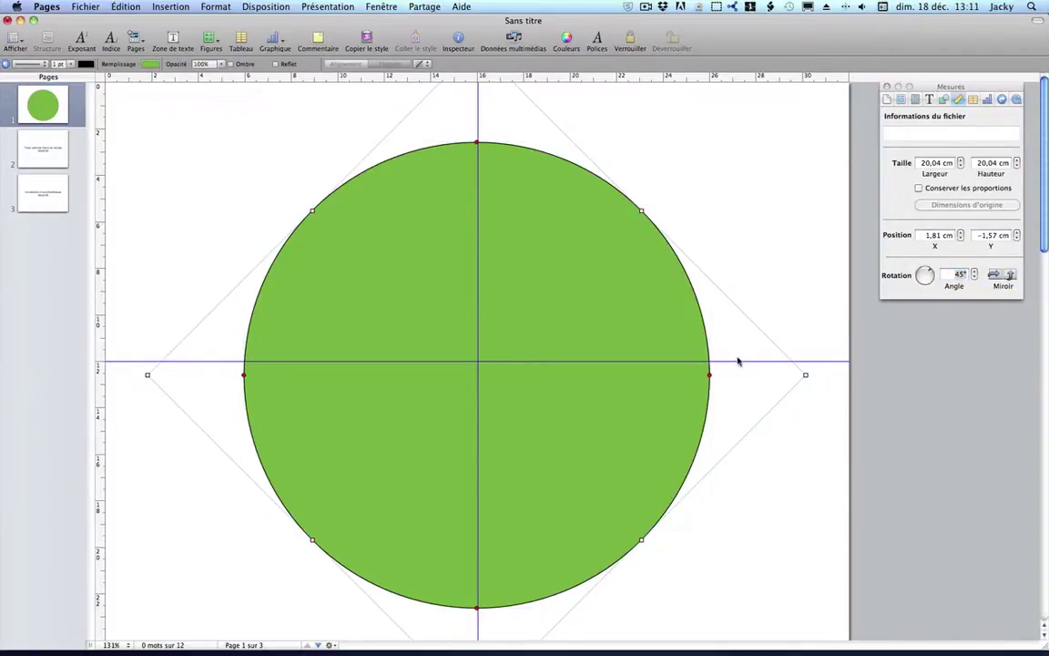
Delete the circle's left anchor point and align the top and bottom points' left handles with the vertical guide to form a half-circle
{"action": "left_click", "coordinate": [244, 375]}
{"action": "key", "text": "Delete"}
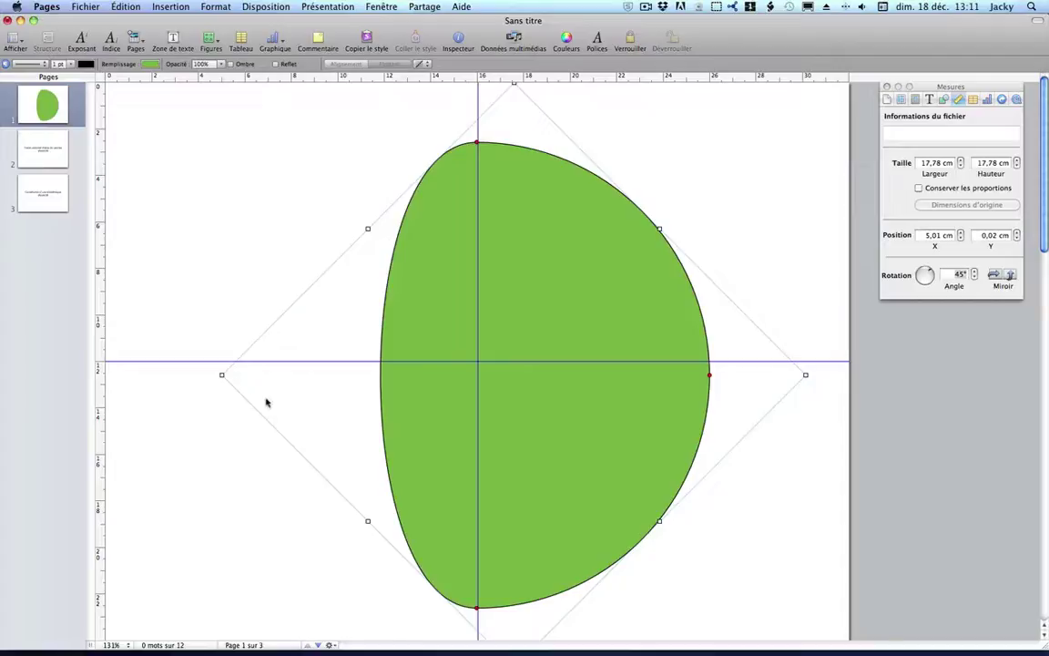
{"action": "left_click", "coordinate": [477, 143]}
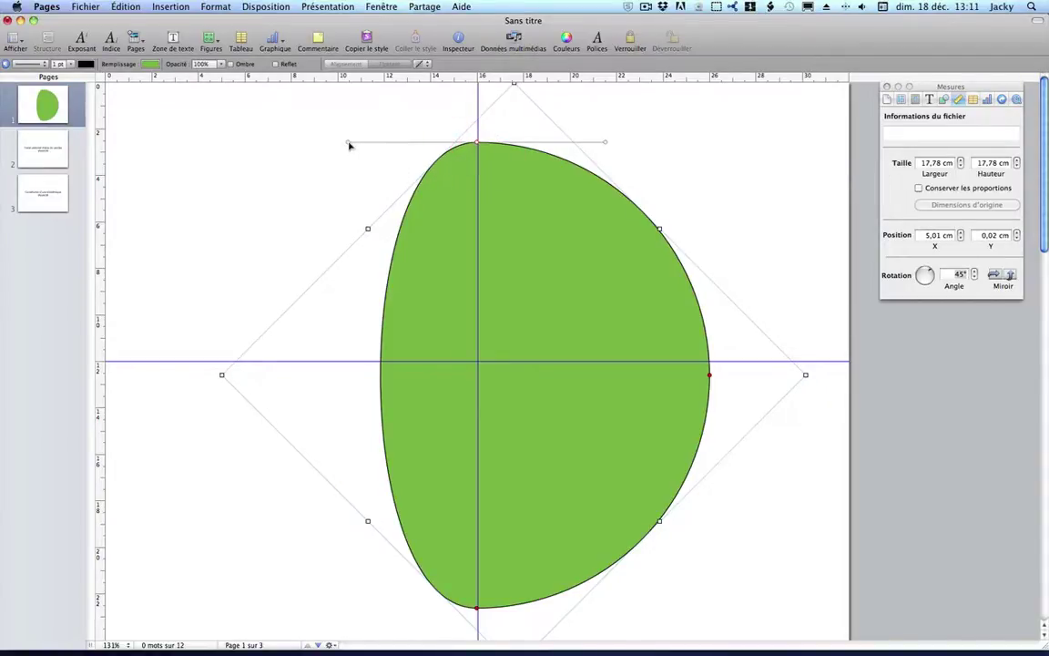
{"action": "left_click_drag", "start_coordinate": [349, 144], "coordinate": [500, 265]}
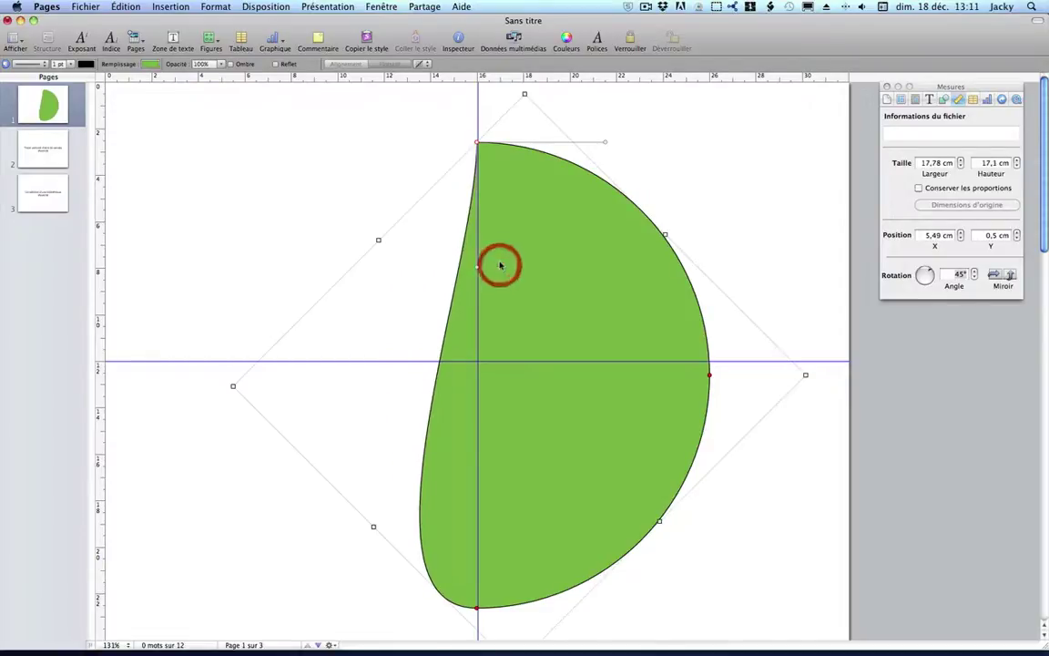
{"action": "left_click", "coordinate": [478, 608]}
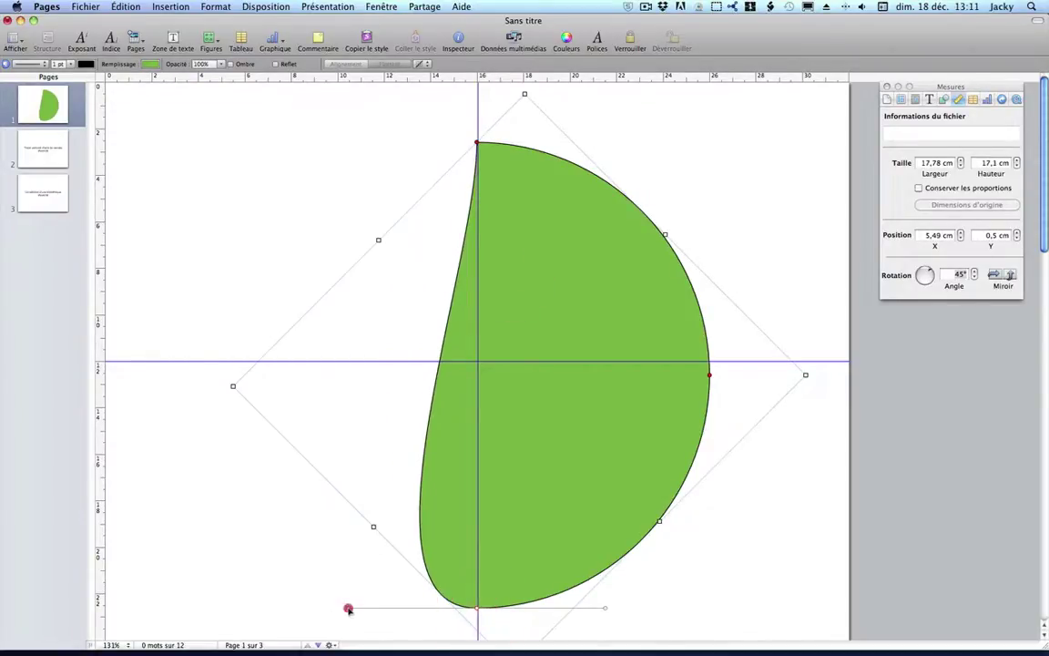
{"action": "left_click_drag", "start_coordinate": [348, 610], "coordinate": [486, 487]}
{"action": "left_click", "coordinate": [745, 521]}
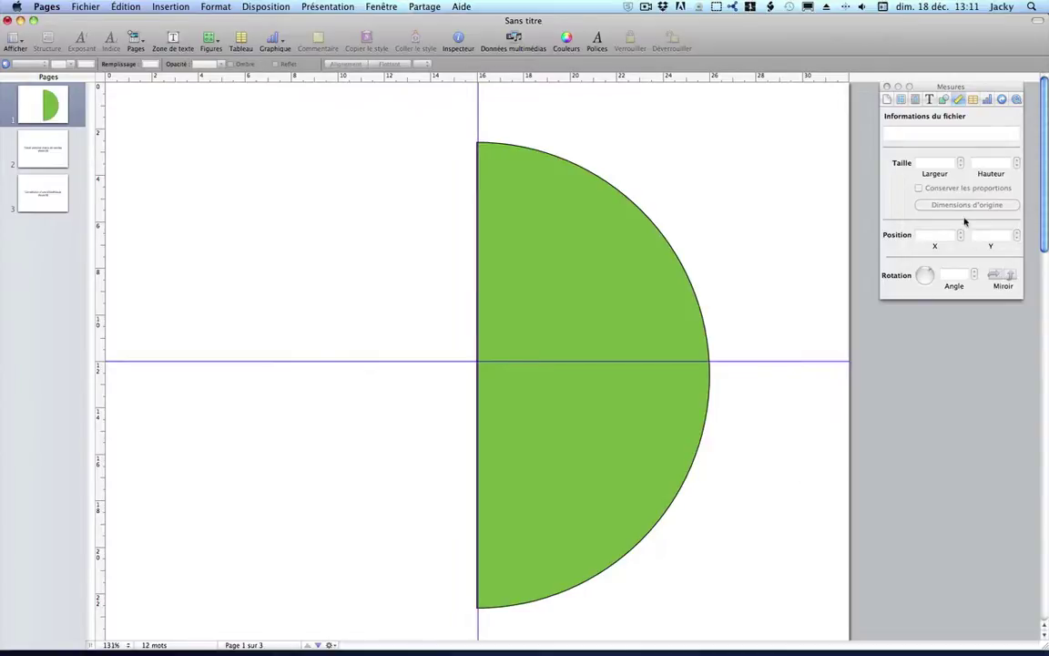
Remove the half-circle's fill by setting it to Aucun, keeping only the outline
{"action": "left_click", "coordinate": [943, 99]}
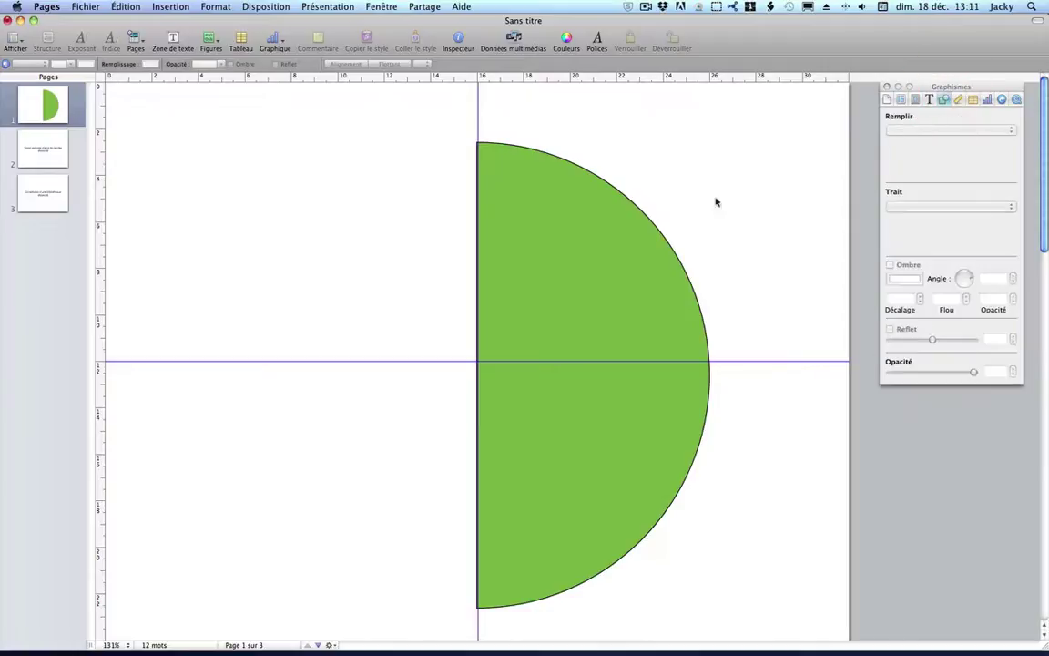
{"action": "left_click", "coordinate": [598, 239]}
{"action": "left_click", "coordinate": [932, 132]}
{"action": "left_click", "coordinate": [921, 123]}
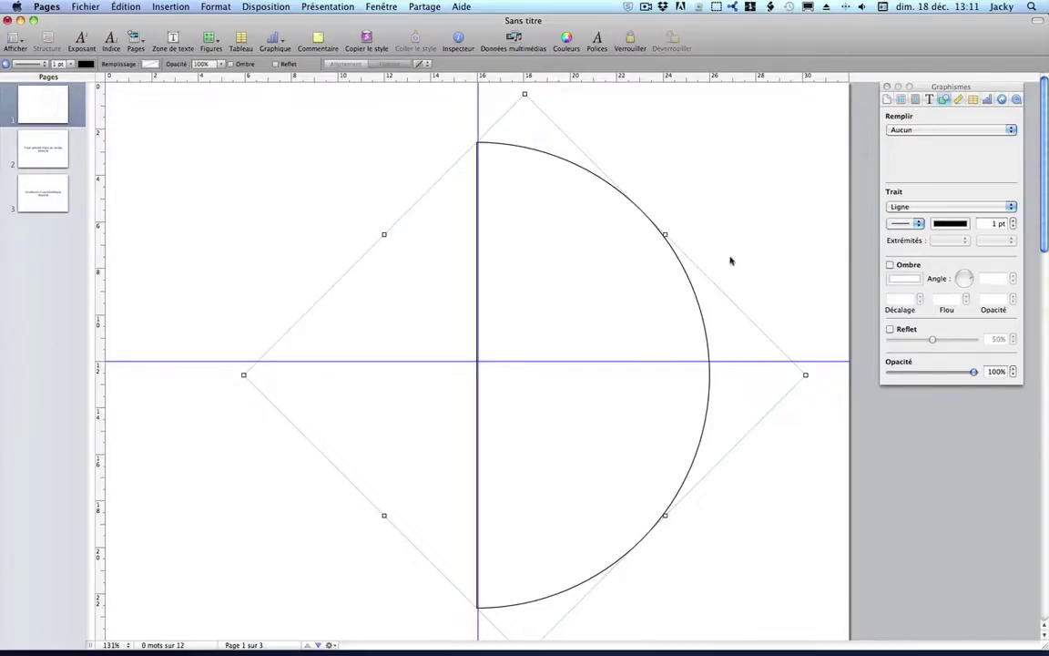
{"action": "left_click", "coordinate": [754, 224]}
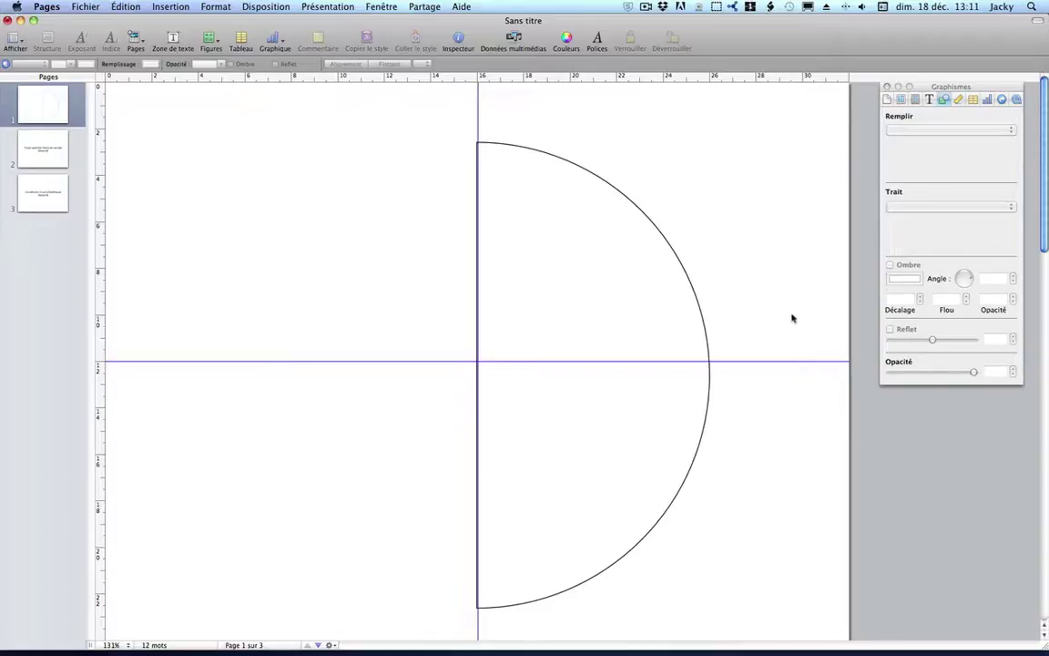
Delete the half-circle's bottom anchor point to leave only the upper-right quarter arc
{"action": "left_click", "coordinate": [702, 323]}
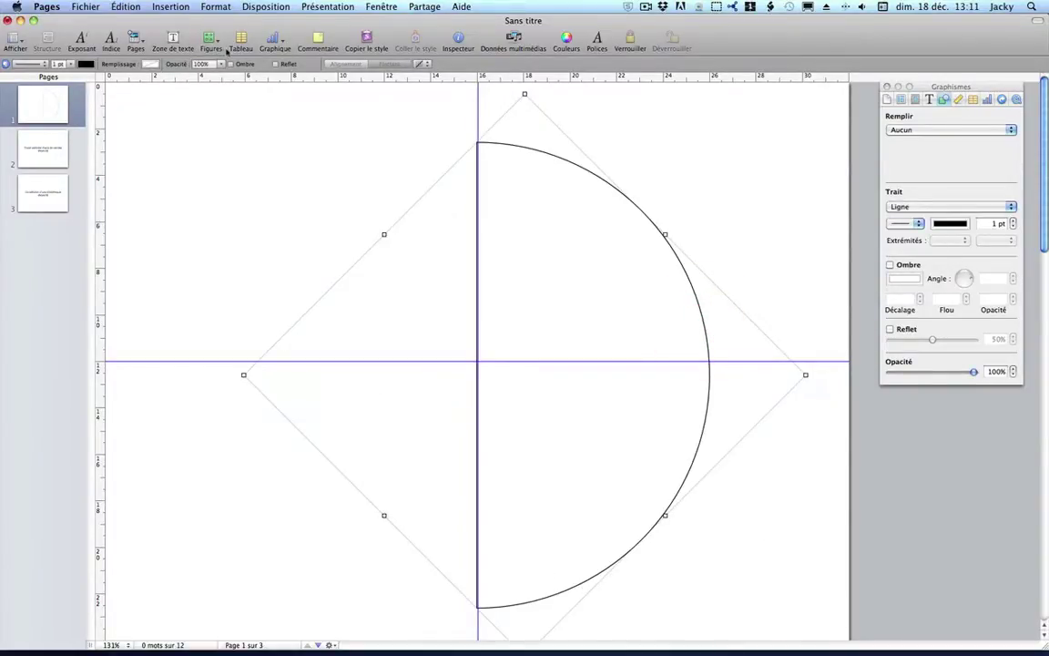
{"action": "double_click", "coordinate": [681, 271]}
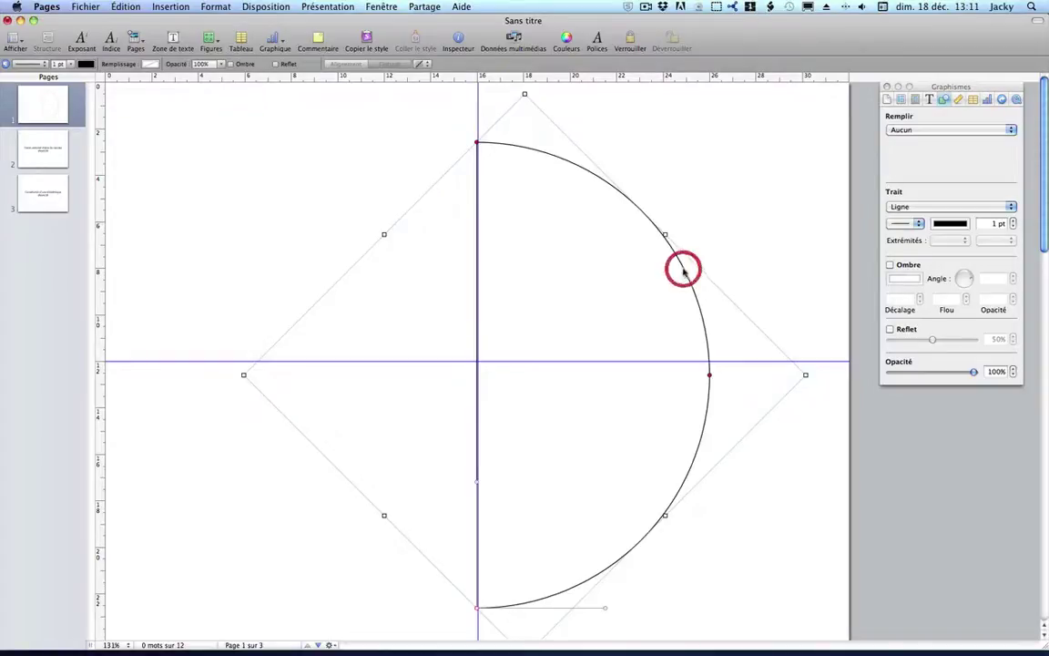
{"action": "left_click", "coordinate": [478, 612]}
{"action": "key", "text": "Delete"}
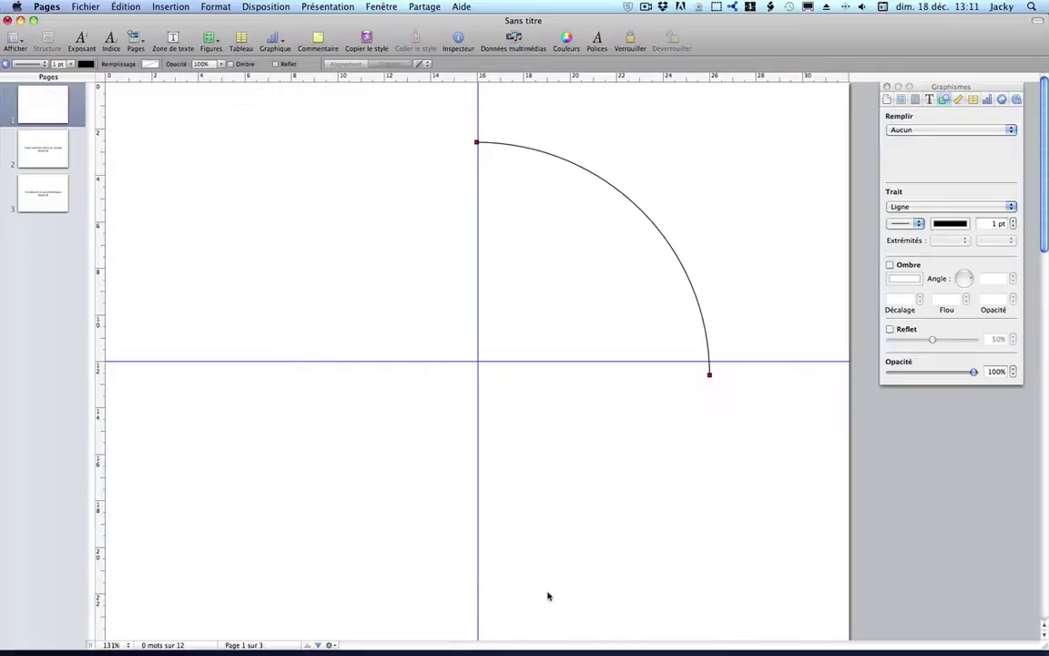
{"action": "left_click", "coordinate": [632, 474]}
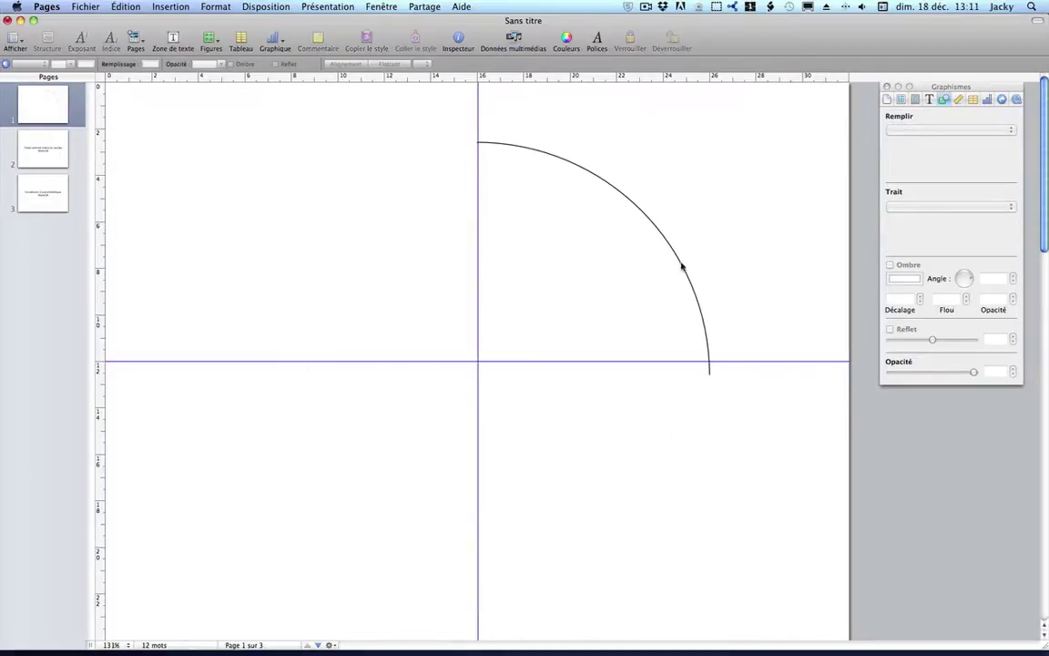
Move the quarter arc so its ends sit on the two guides and apply a colour fill (Remplissage couleur)
{"action": "mouse_move", "coordinate": [682, 267]}
{"action": "left_mouse_down"}
{"action": "mouse_move", "coordinate": [722, 239]}
{"action": "mouse_move", "coordinate": [681, 237]}
{"action": "mouse_move", "coordinate": [685, 252]}
{"action": "left_mouse_up"}
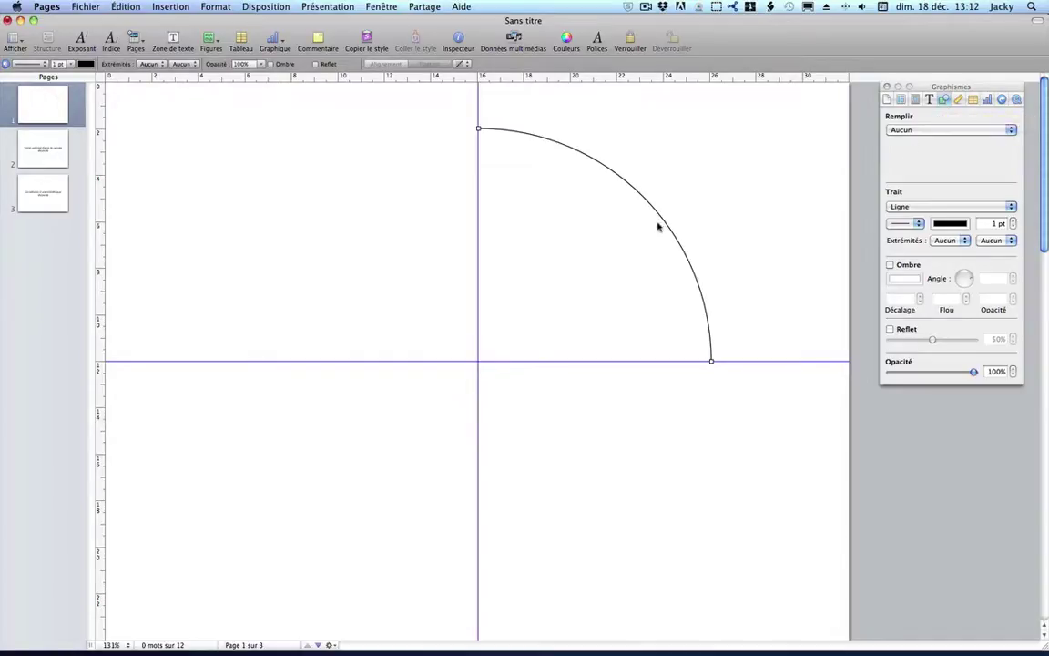
{"action": "left_click", "coordinate": [910, 131]}
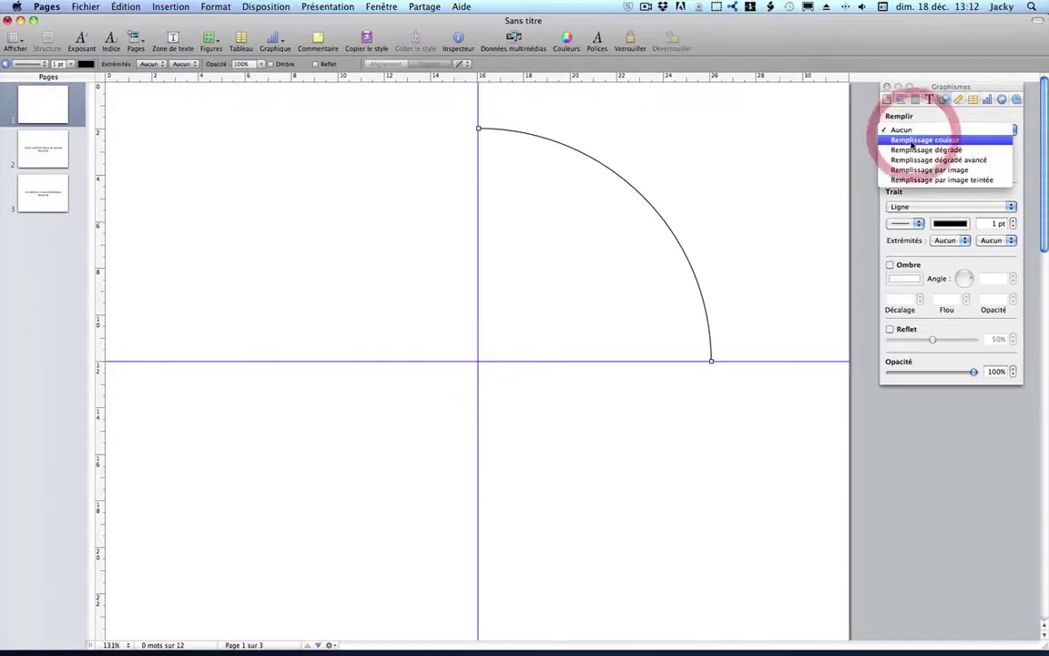
{"action": "left_click", "coordinate": [911, 141]}
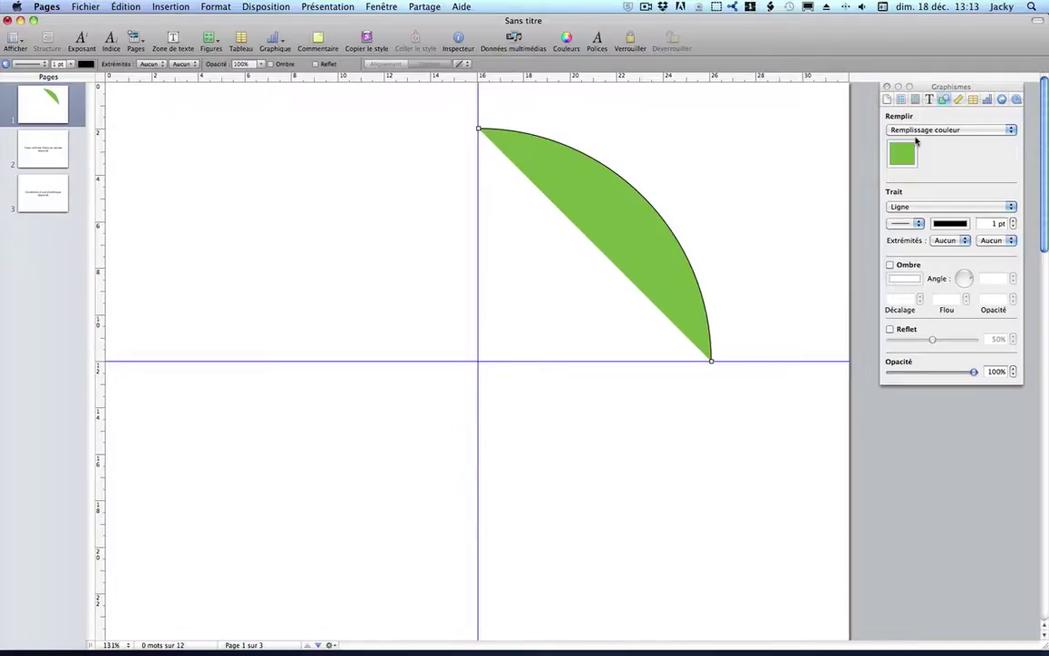
Delete the filled quarter arc from the page
{"action": "left_click", "coordinate": [667, 237]}
{"action": "left_click", "coordinate": [753, 173]}
{"action": "left_click", "coordinate": [647, 211]}
{"action": "key", "text": "Delete"}
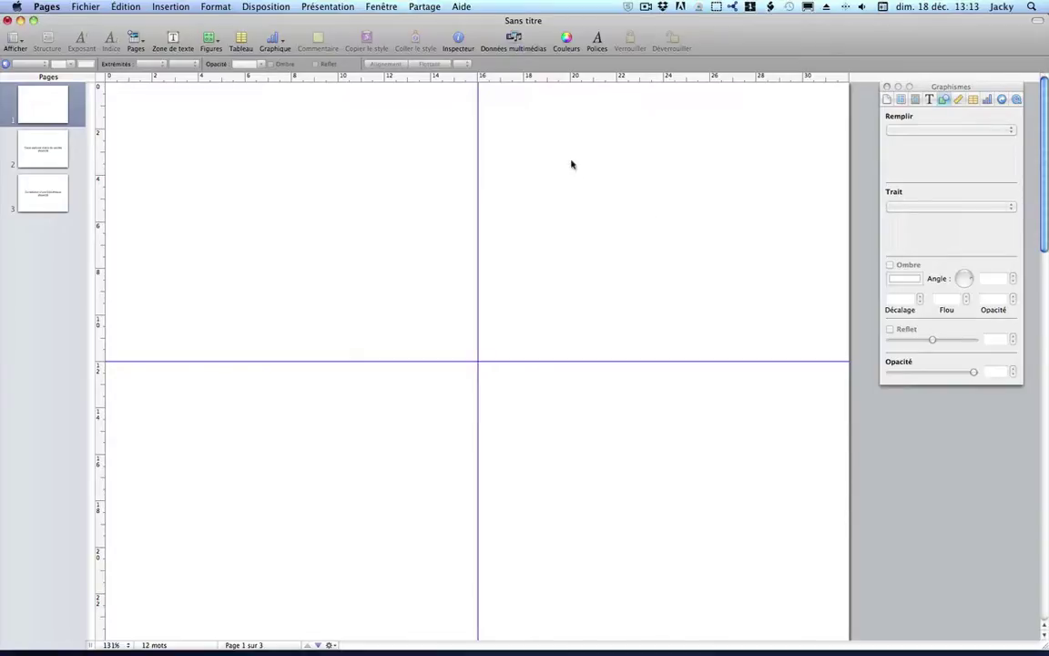
Insert a new circle and enlarge it to about 15 cm in diameter
{"action": "left_click", "coordinate": [215, 44]}
{"action": "left_click", "coordinate": [225, 171]}
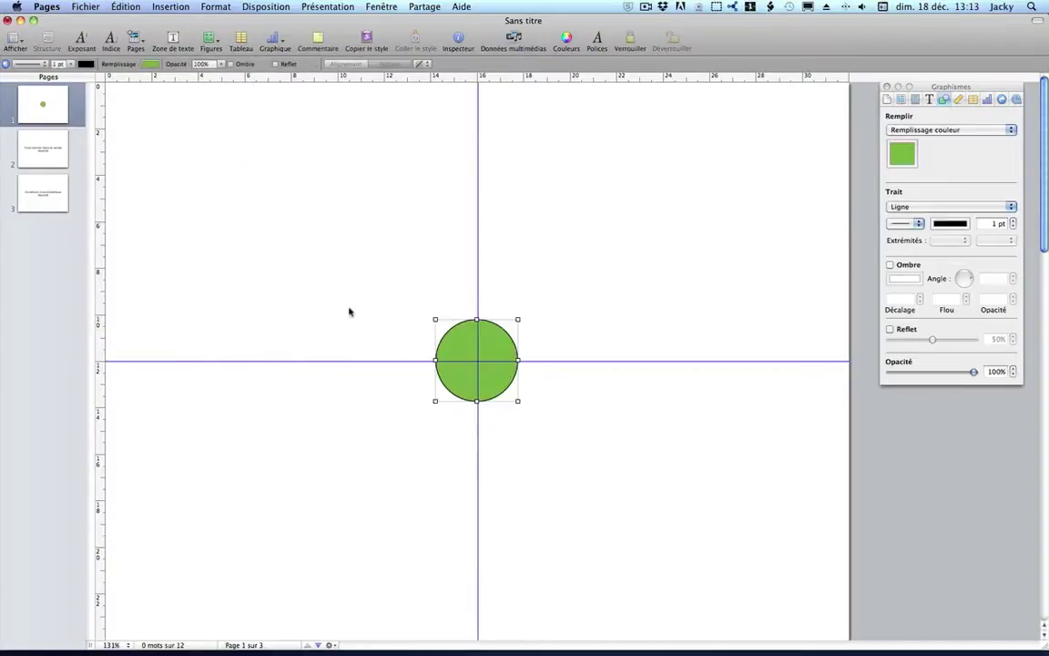
{"action": "left_click_drag", "start_coordinate": [435, 320], "coordinate": [170, 188]}
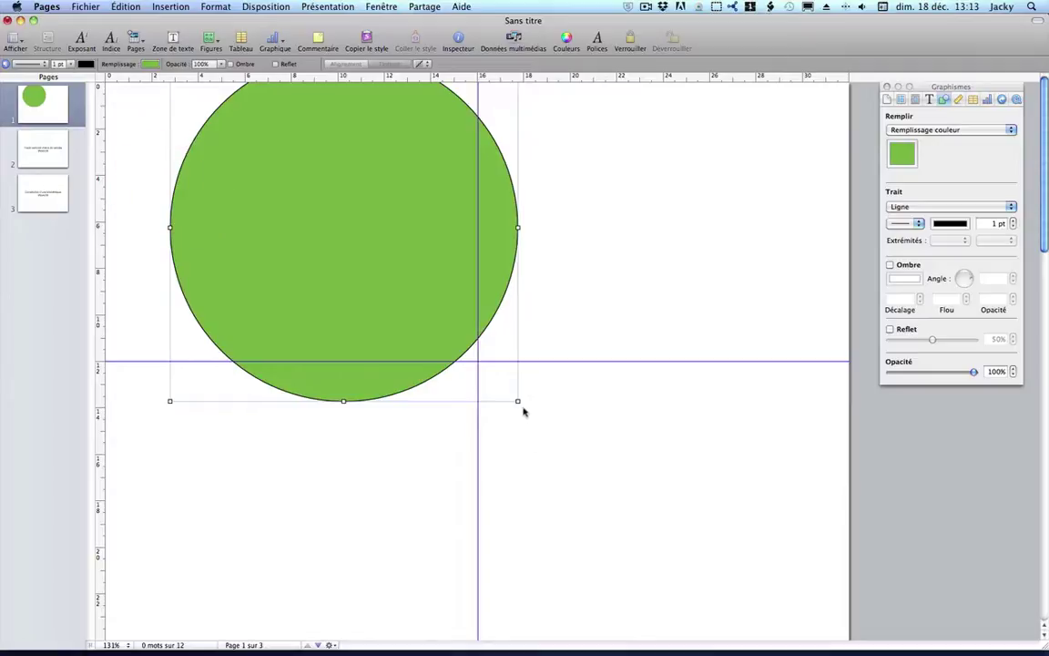
Set the circle's width to 20 cm with proportions preserved and centre it on the intersection of the two guides
{"action": "left_click", "coordinate": [958, 99]}
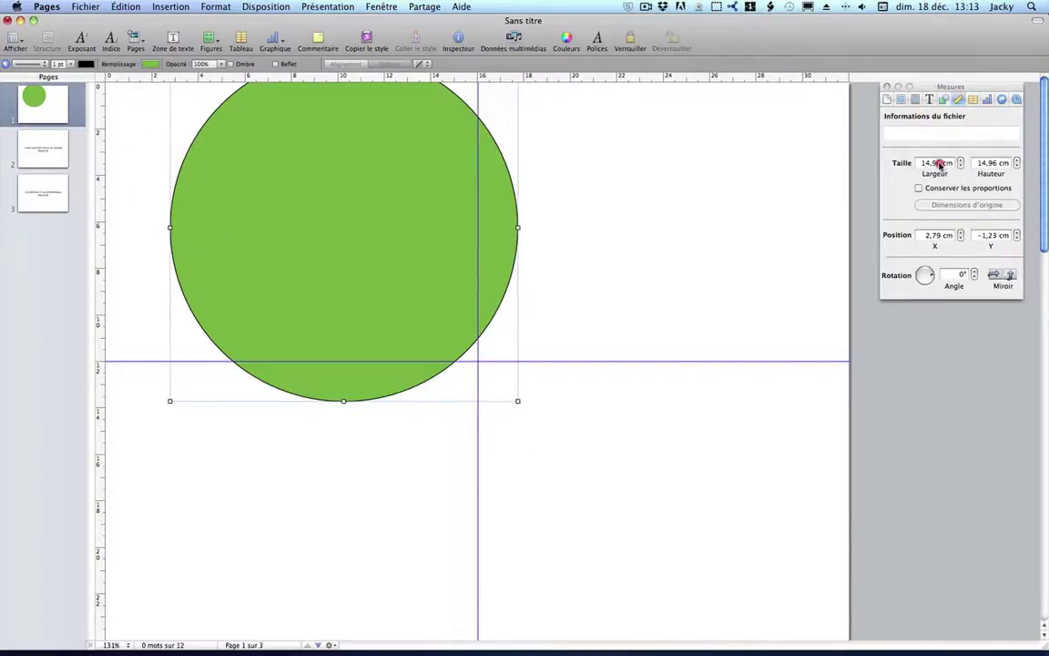
{"action": "left_click", "coordinate": [915, 163]}
{"action": "type", "text": "20"}
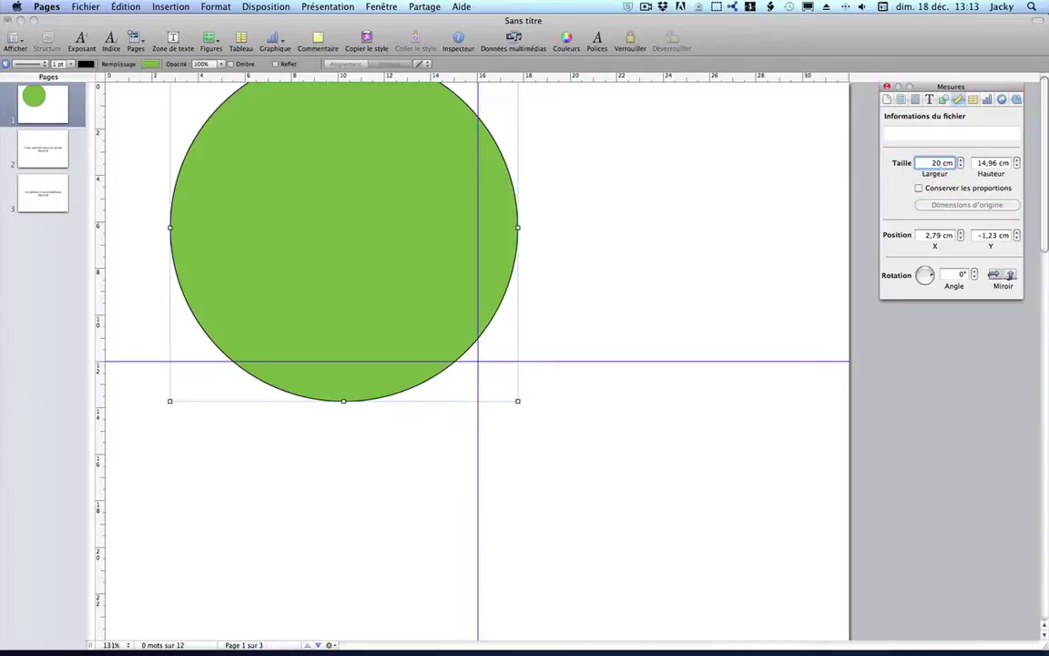
{"action": "left_click", "coordinate": [919, 188]}
{"action": "left_click_drag", "start_coordinate": [508, 247], "coordinate": [583, 321]}
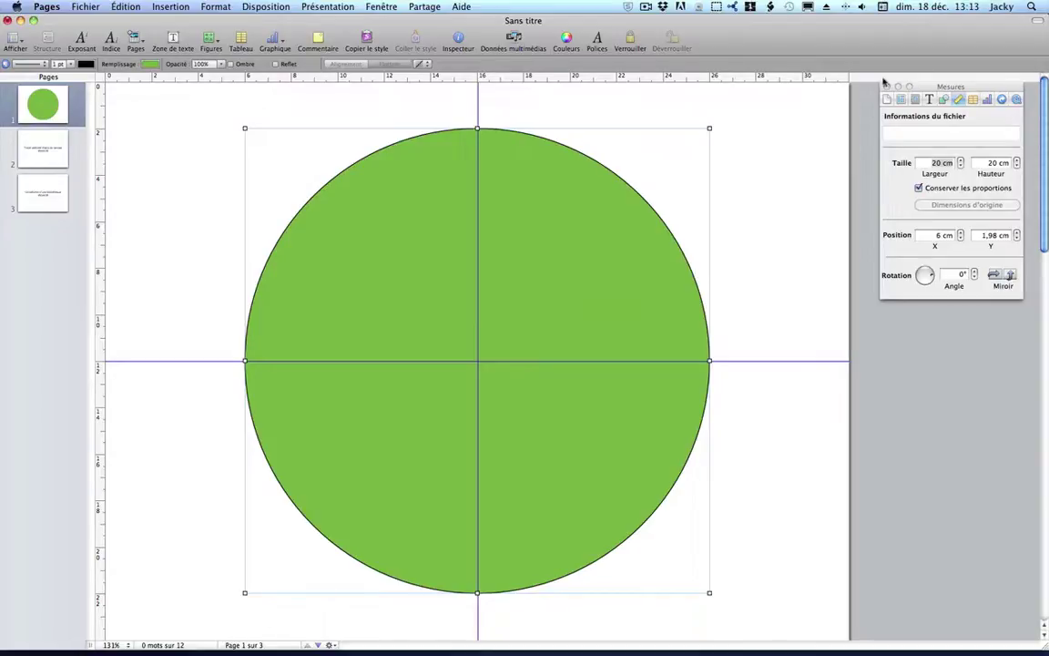
Remove the 20 cm circle's fill and thin its outline to 0,5 pt
{"action": "left_click", "coordinate": [945, 102]}
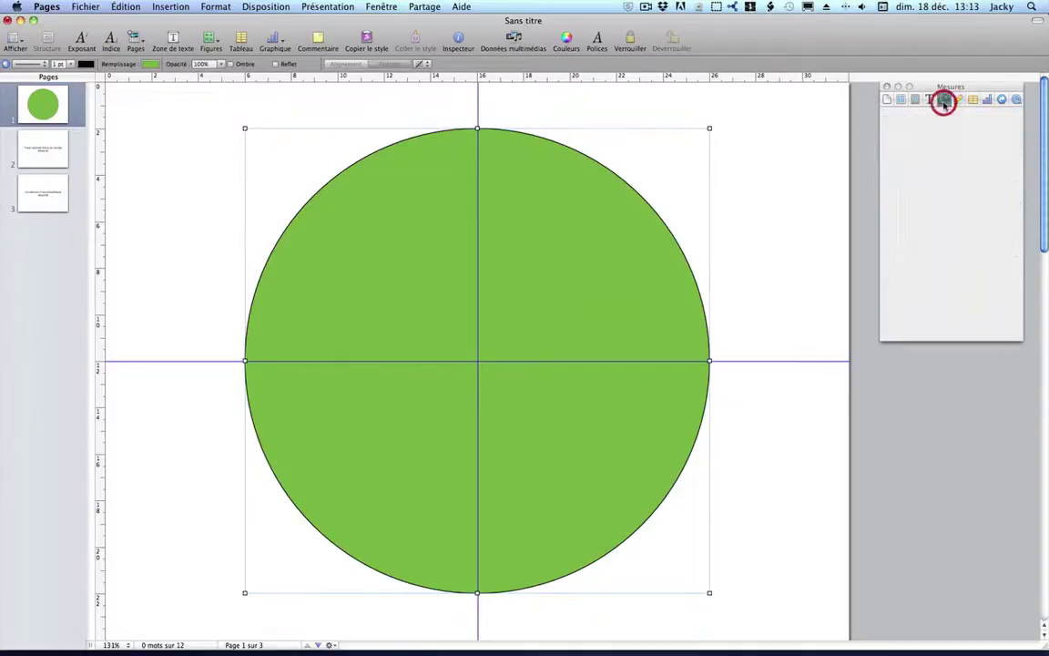
{"action": "left_click", "coordinate": [911, 131]}
{"action": "left_click", "coordinate": [908, 120]}
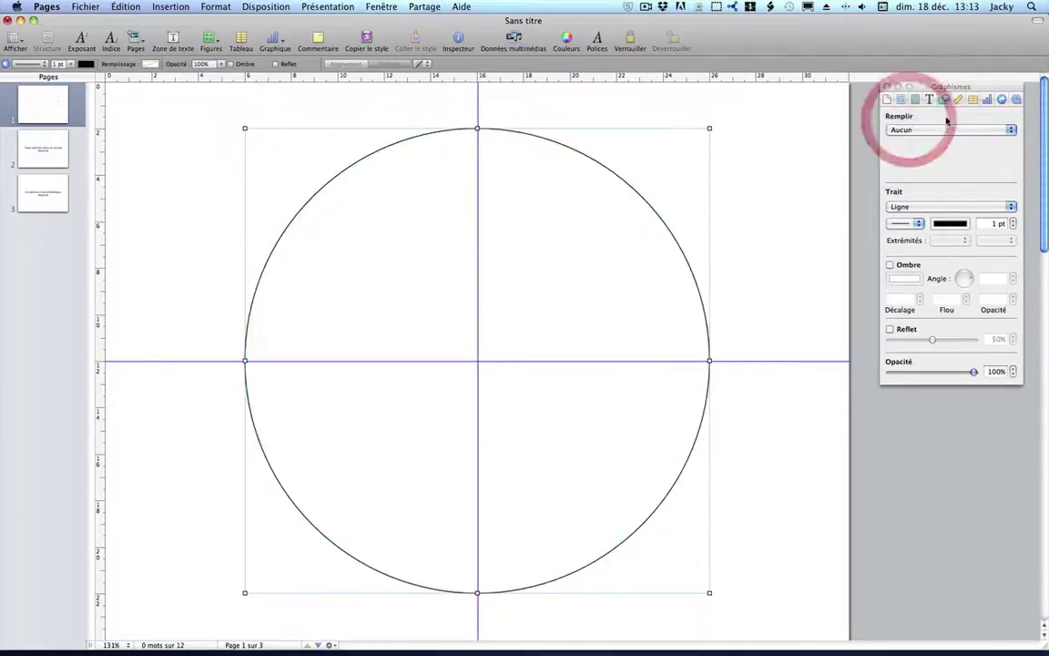
{"action": "left_click", "coordinate": [1014, 226]}
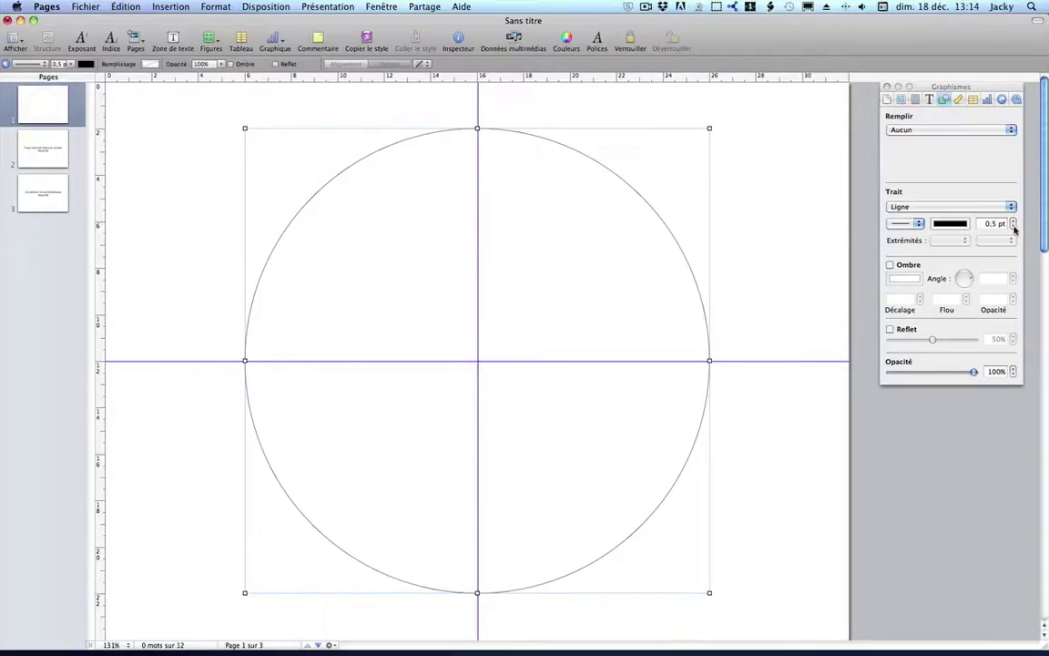
{"action": "left_click", "coordinate": [1014, 227]}
{"action": "left_click", "coordinate": [1013, 221]}
Colour the circle's outline Marasquin red
{"action": "left_click", "coordinate": [950, 223]}
{"action": "left_click", "coordinate": [16, 415]}
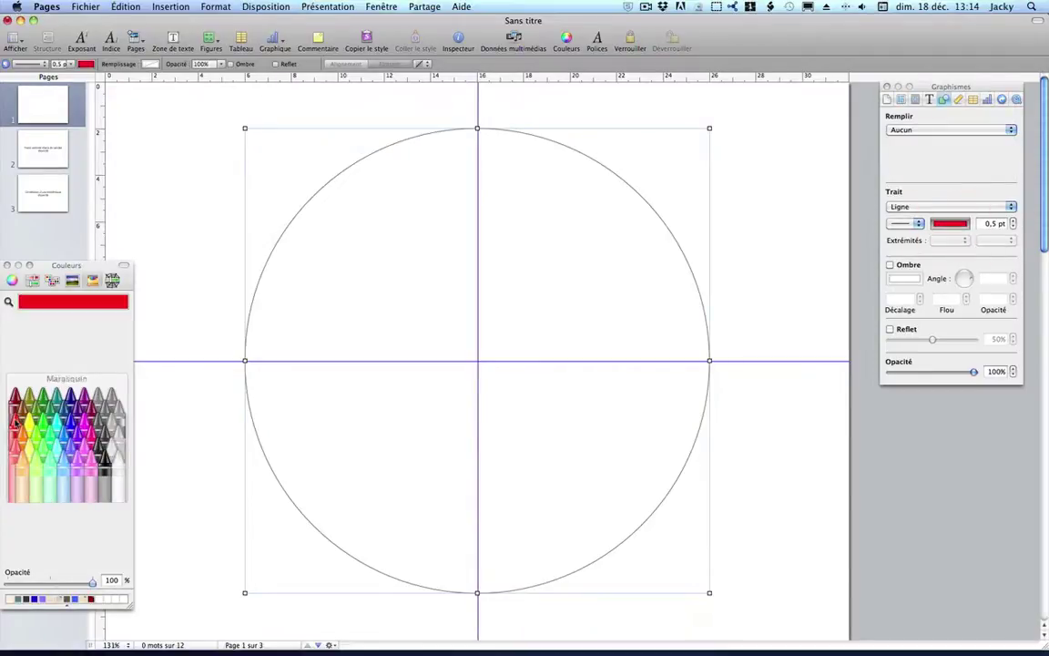
{"action": "left_click", "coordinate": [8, 265]}
{"action": "left_click", "coordinate": [795, 295]}
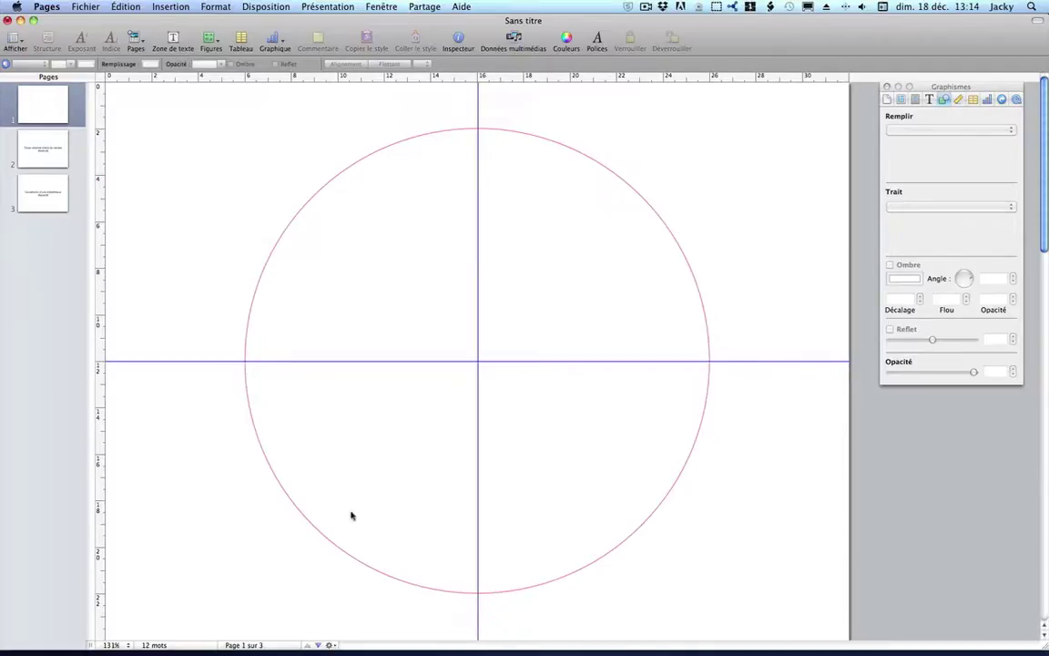
Zoom to 400% and start a freeform path where the circle's left side crosses the horizontal guide
{"action": "left_click", "coordinate": [130, 645]}
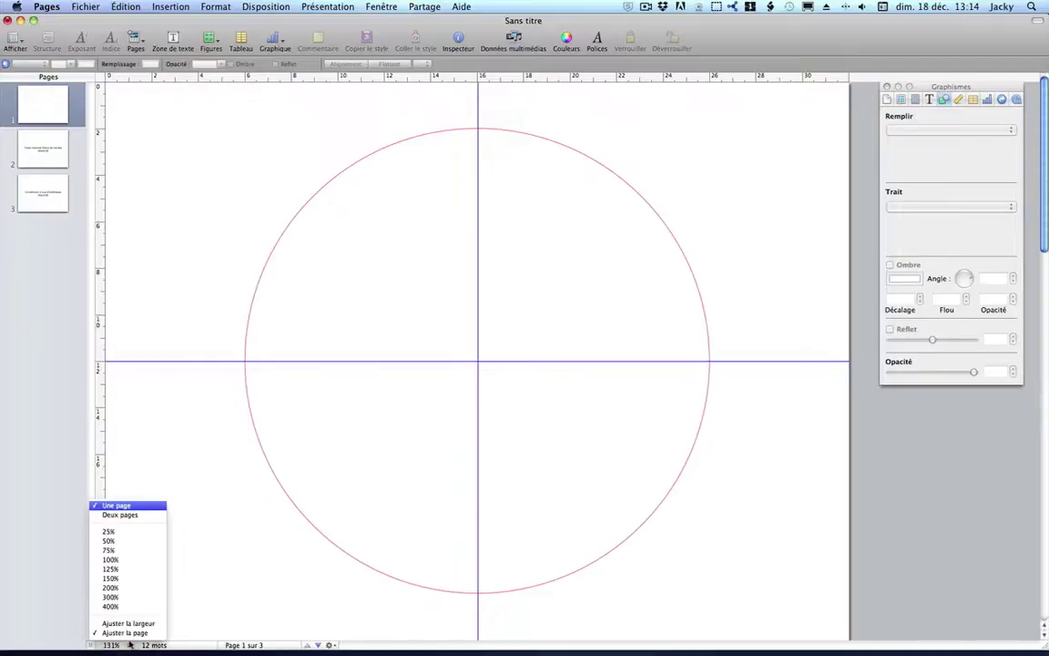
{"action": "left_click", "coordinate": [121, 606]}
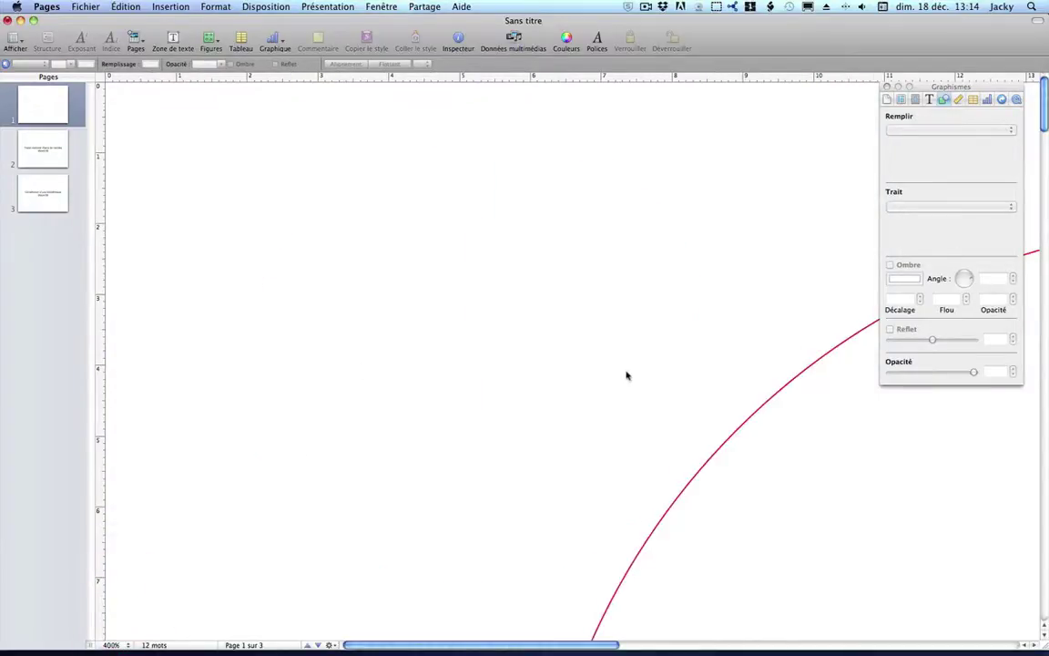
{"action": "scroll", "coordinate": [625, 373], "scroll_direction": "down", "scroll_amount": 10}
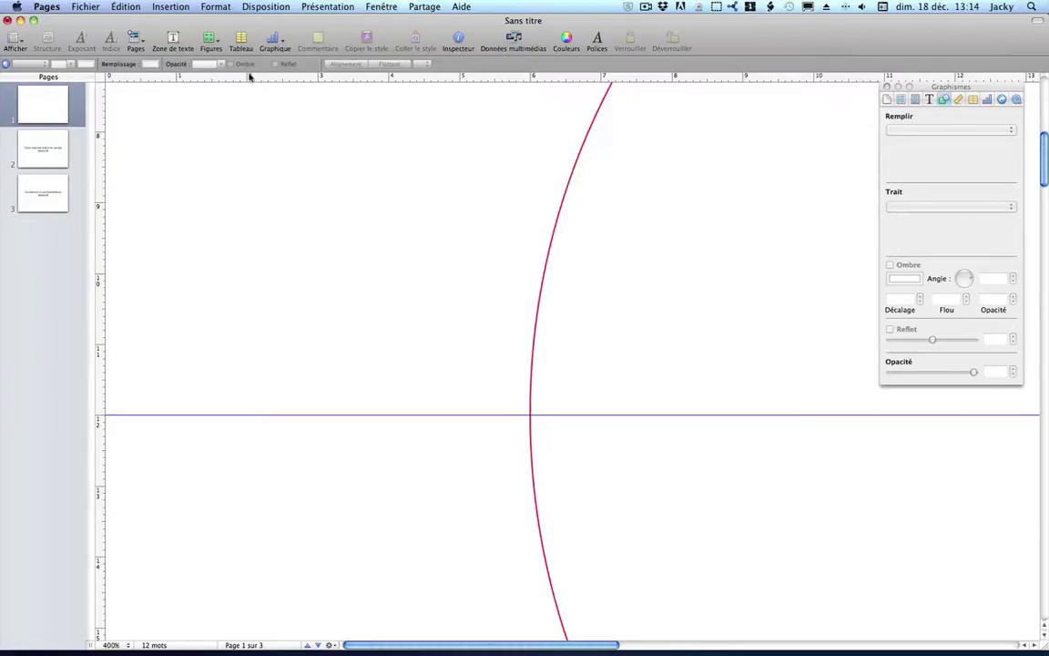
{"action": "left_click", "coordinate": [209, 40]}
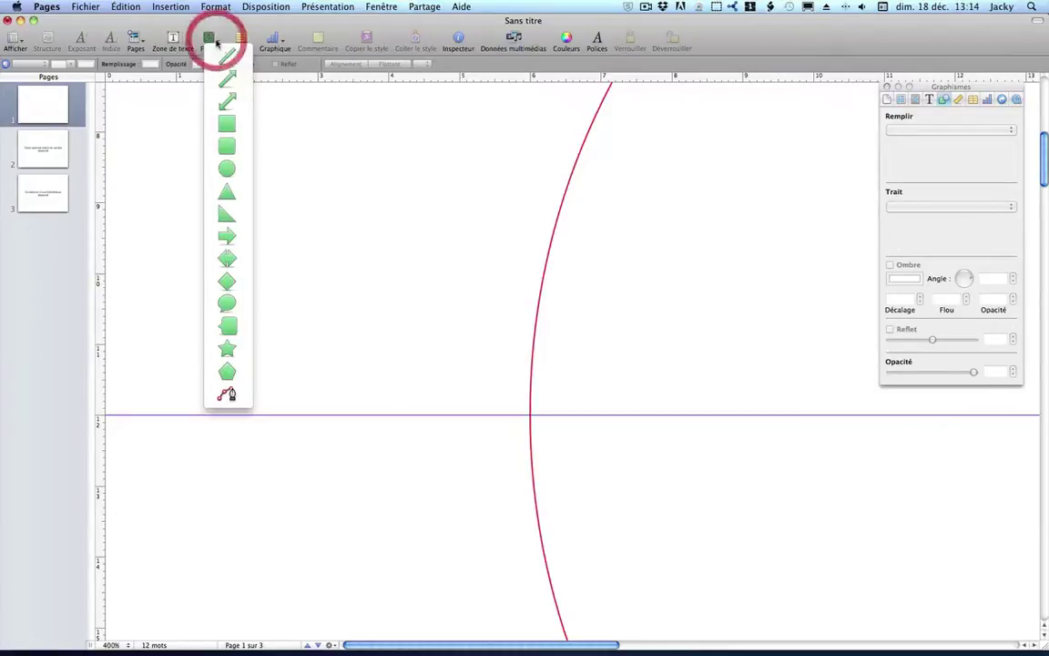
{"action": "left_click", "coordinate": [235, 397]}
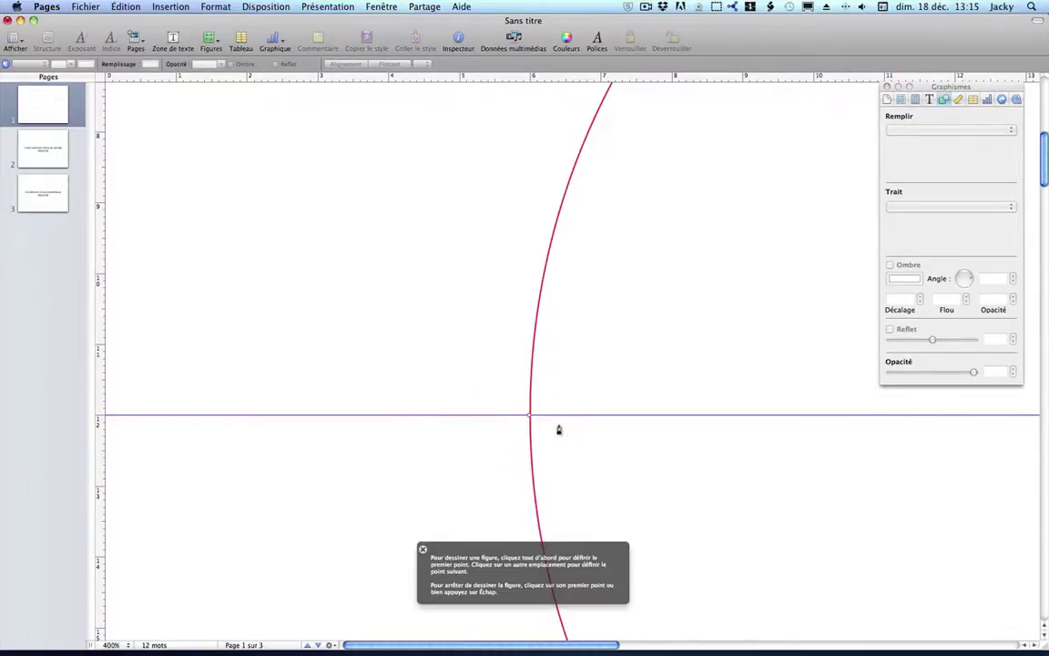
Add path points where the circle's top crosses the vertical guide and its right side crosses the horizontal guide
{"action": "scroll", "coordinate": [674, 432], "scroll_direction": "right", "scroll_amount": 3}
{"action": "scroll", "coordinate": [674, 432], "scroll_direction": "up", "scroll_amount": 15}
{"action": "scroll", "coordinate": [674, 430], "scroll_direction": "right", "scroll_amount": 10}
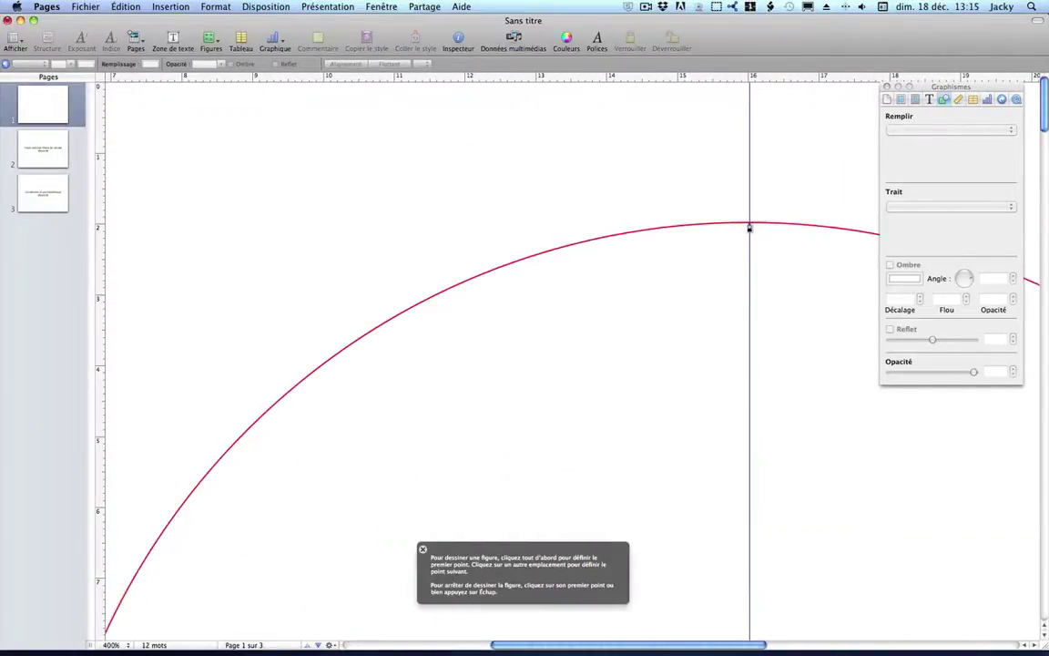
{"action": "left_click", "coordinate": [750, 224]}
{"action": "scroll", "coordinate": [762, 271], "scroll_direction": "right", "scroll_amount": 10}
{"action": "scroll", "coordinate": [761, 271], "scroll_direction": "down", "scroll_amount": 10}
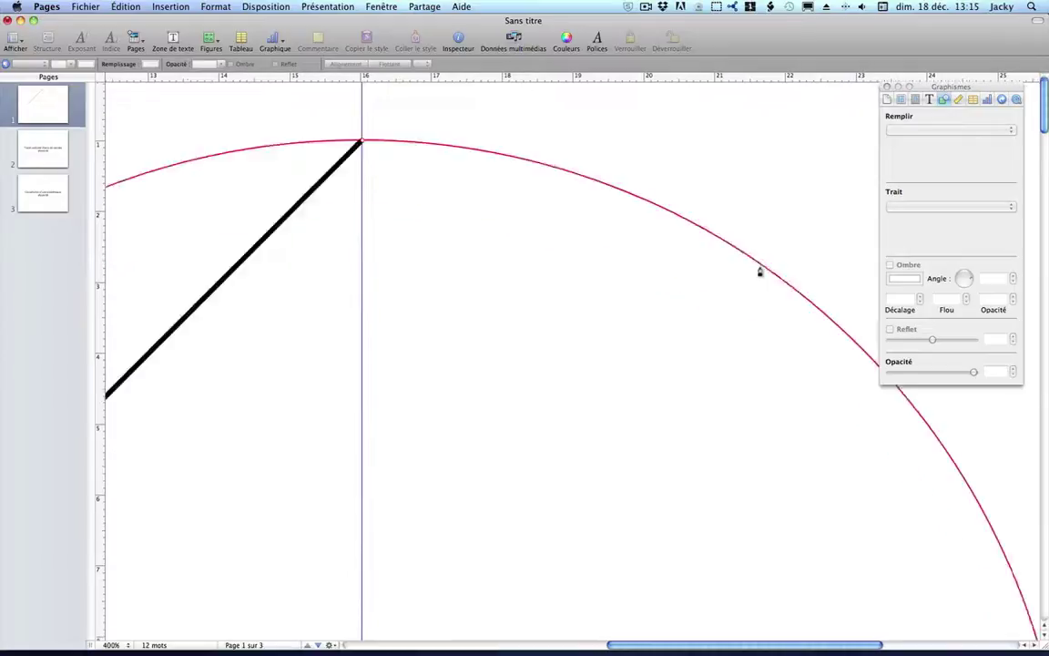
{"action": "scroll", "coordinate": [761, 272], "scroll_direction": "right", "scroll_amount": 6}
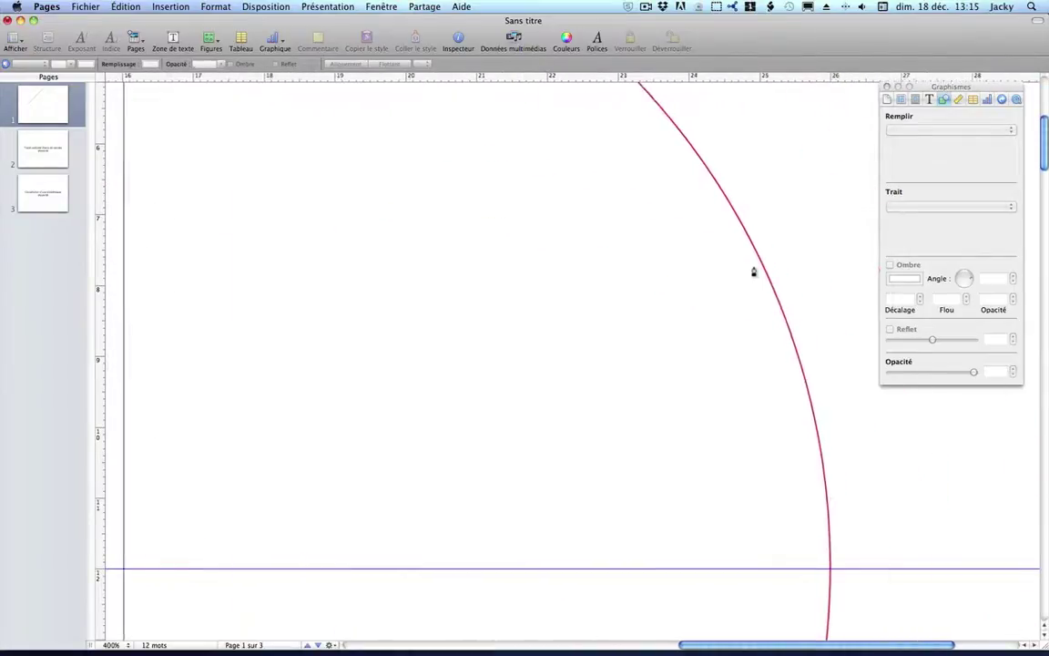
{"action": "left_click", "coordinate": [828, 570]}
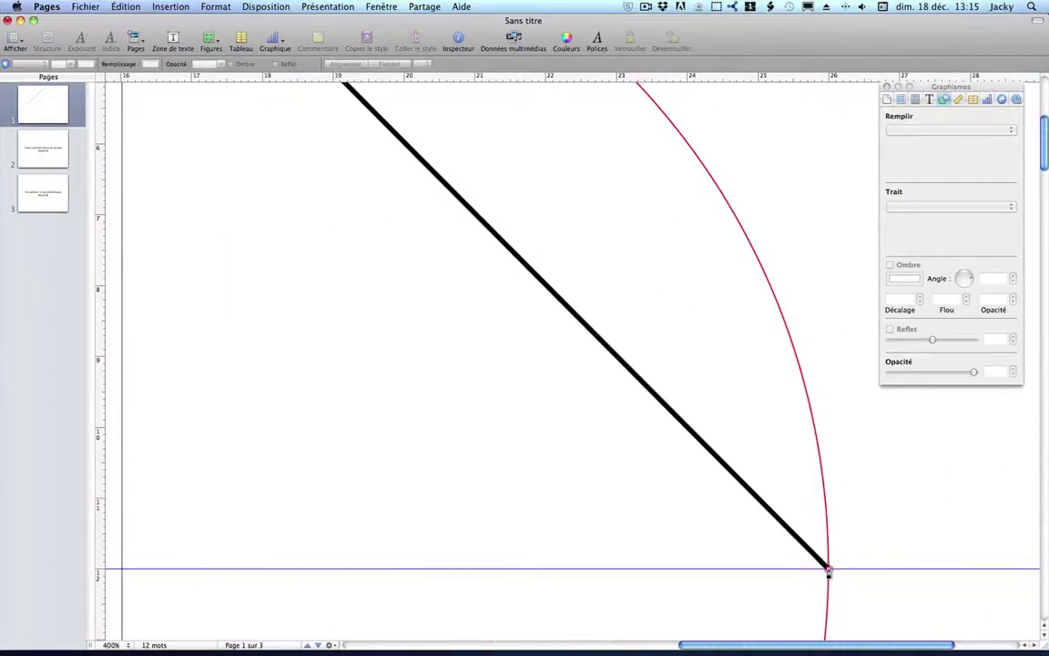
Fit the whole page in the view and end the three-point freeform path as an open shape
{"action": "scroll", "coordinate": [657, 496], "scroll_direction": "left", "scroll_amount": 8}
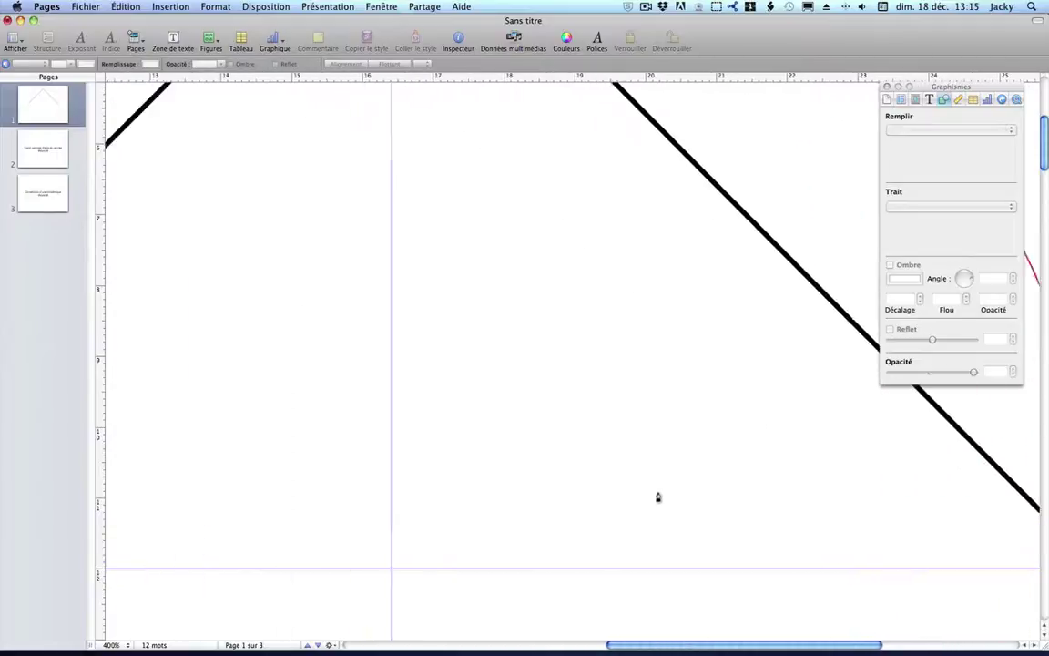
{"action": "scroll", "coordinate": [658, 496], "scroll_direction": "left", "scroll_amount": 8}
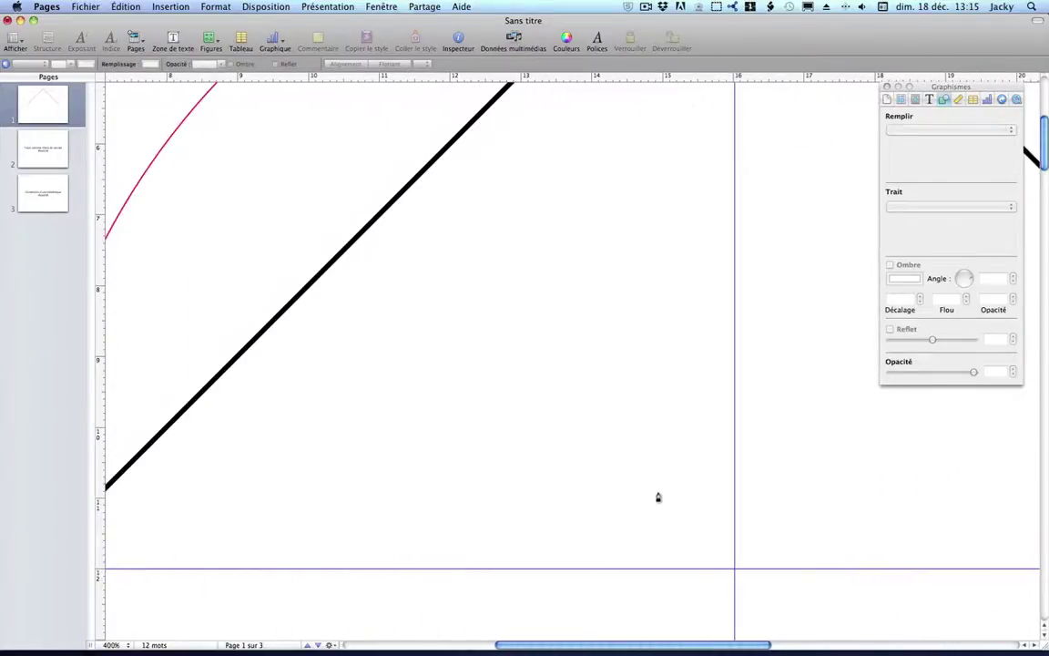
{"action": "left_click", "coordinate": [128, 646]}
{"action": "left_click", "coordinate": [117, 628]}
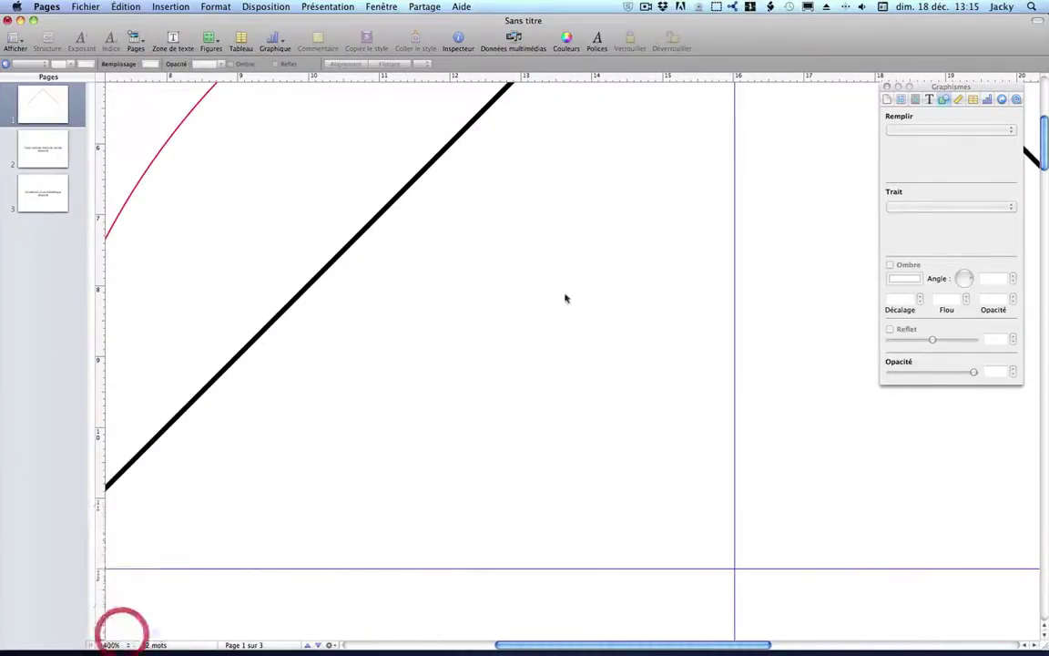
{"action": "left_click", "coordinate": [38, 104]}
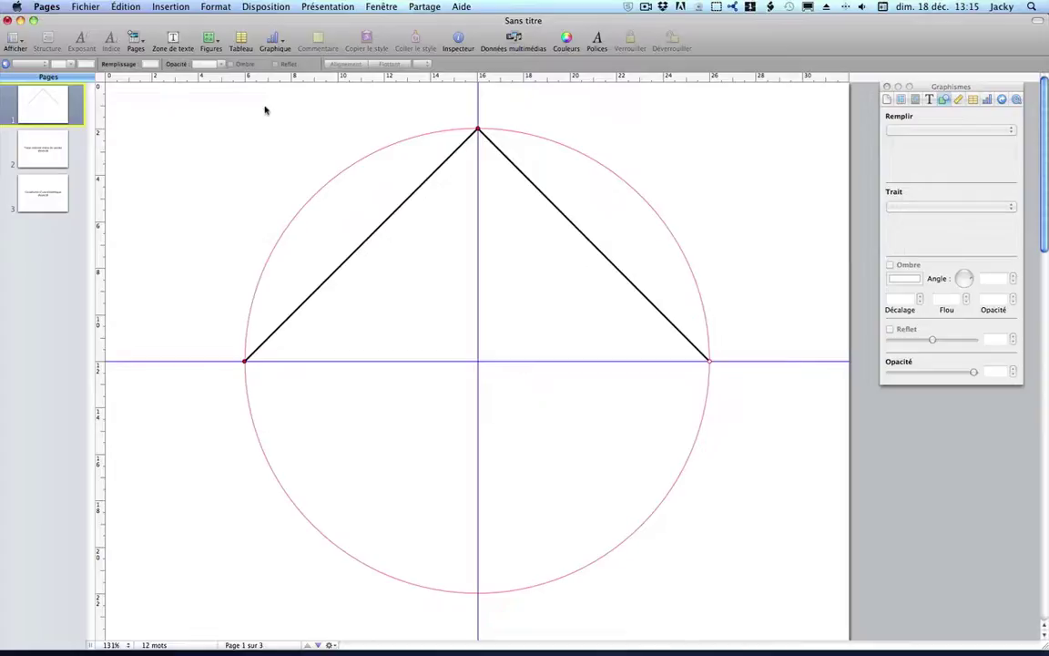
{"action": "left_click", "coordinate": [212, 7]}
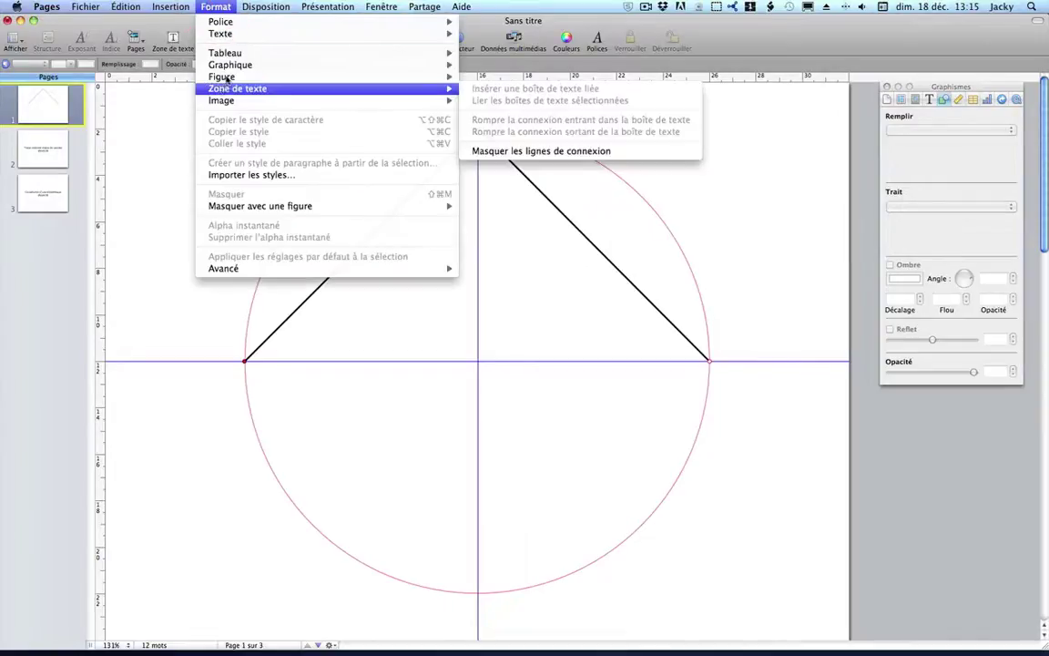
{"action": "mouse_move", "coordinate": [224, 78]}
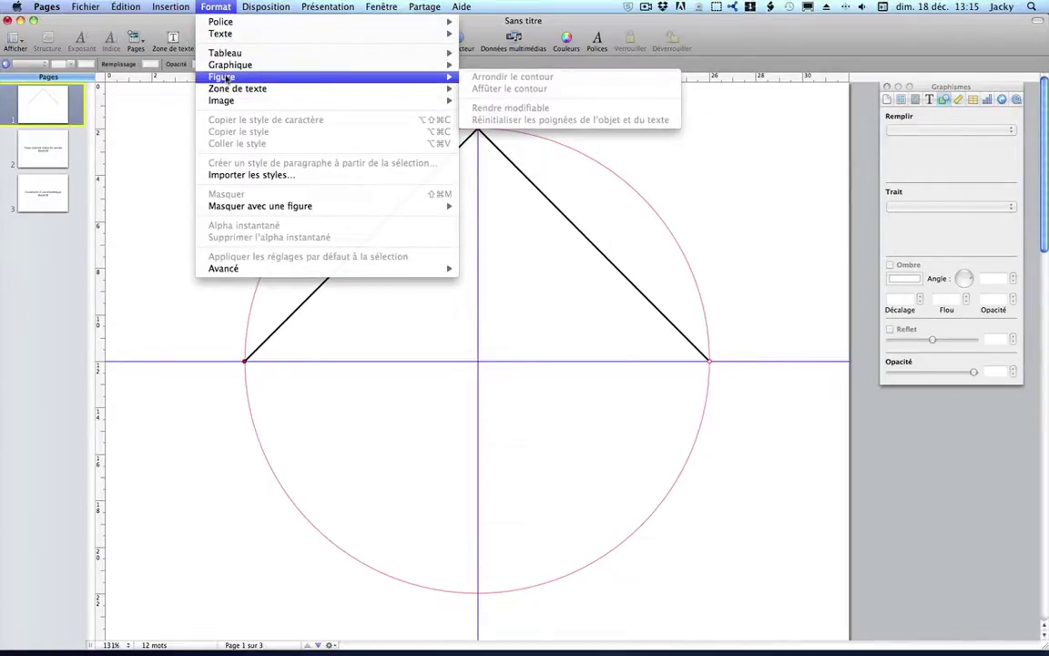
{"action": "left_click", "coordinate": [518, 208]}
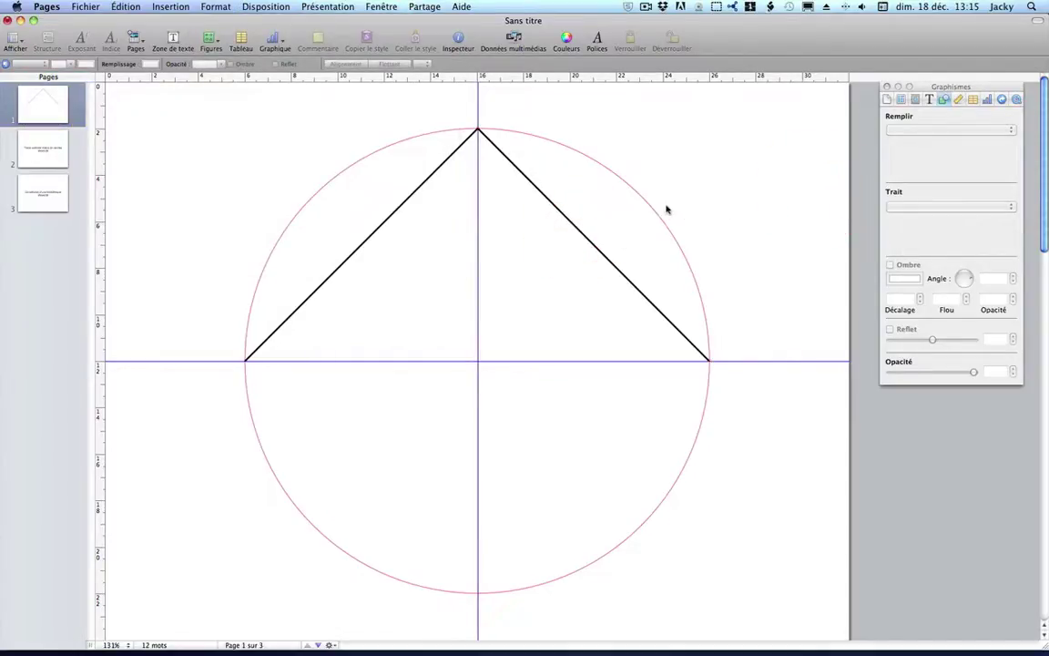
Round the freeform path's contour with Arrondir le contour
{"action": "left_click", "coordinate": [403, 203]}
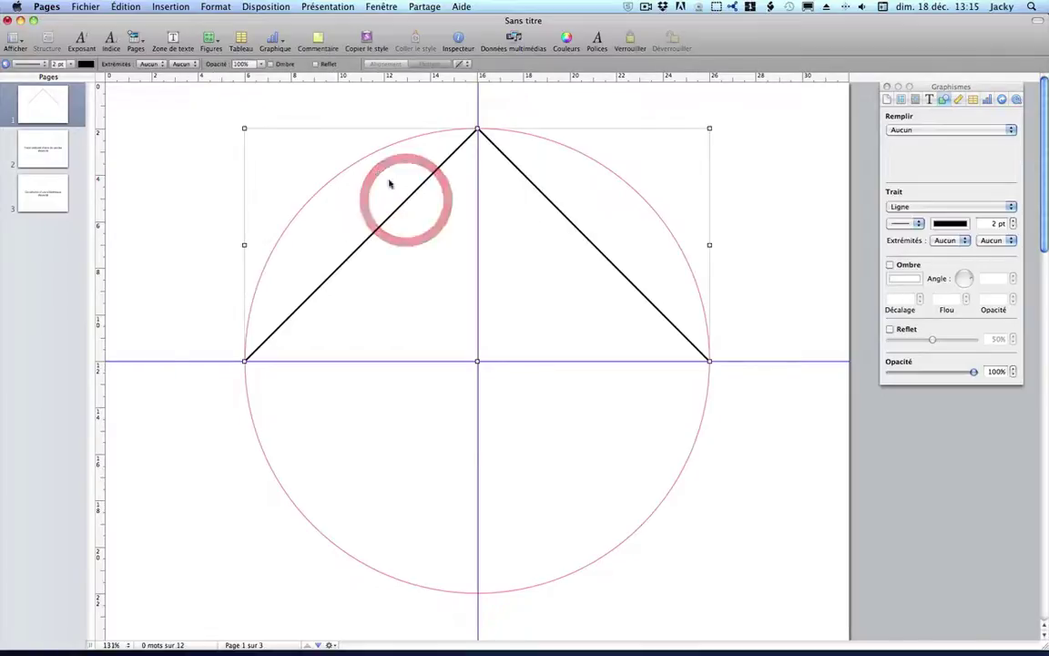
{"action": "left_click", "coordinate": [216, 6]}
{"action": "mouse_move", "coordinate": [237, 76]}
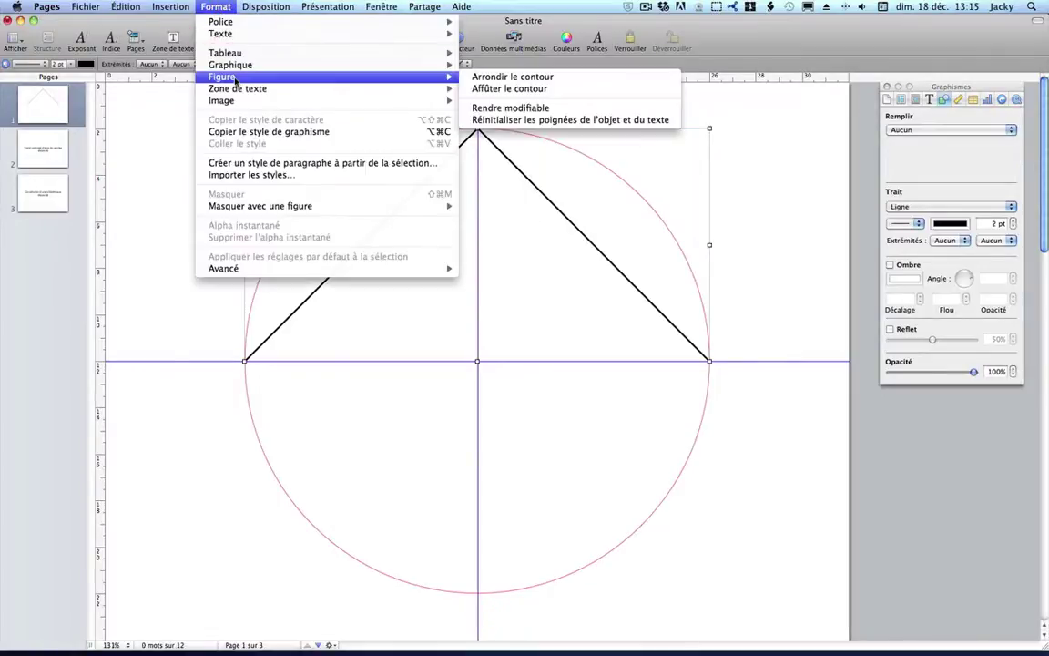
{"action": "left_click", "coordinate": [602, 78]}
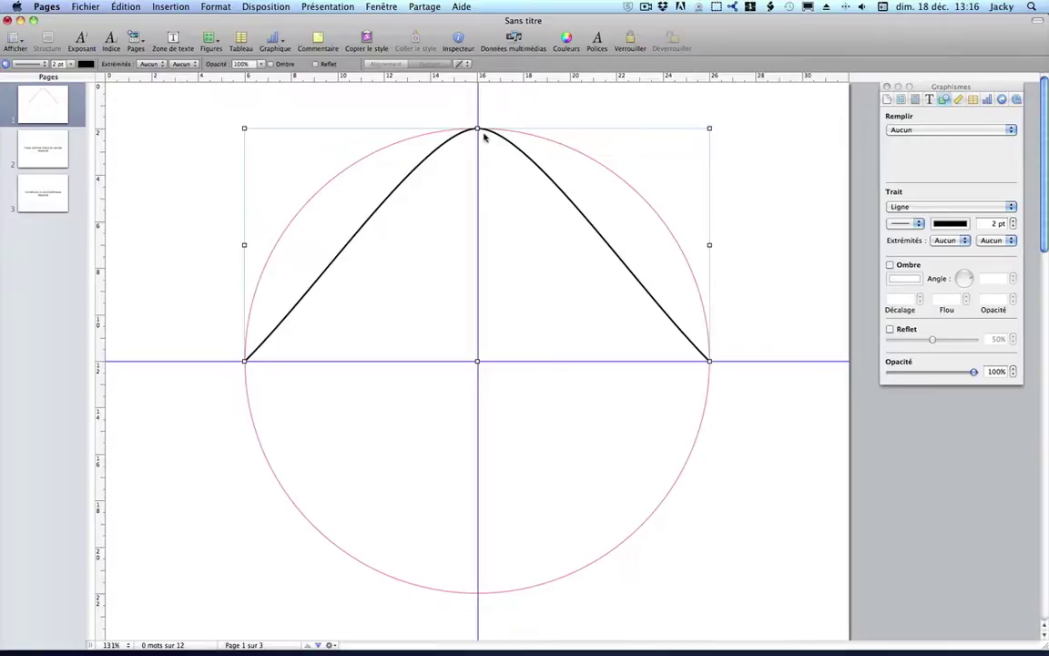
Make the curve's points editable and pull the left endpoint's handle straight up, about 5.5 cm long
{"action": "left_click", "coordinate": [592, 227]}
{"action": "double_click", "coordinate": [478, 130]}
{"action": "left_click", "coordinate": [246, 362], "text": "shift"}
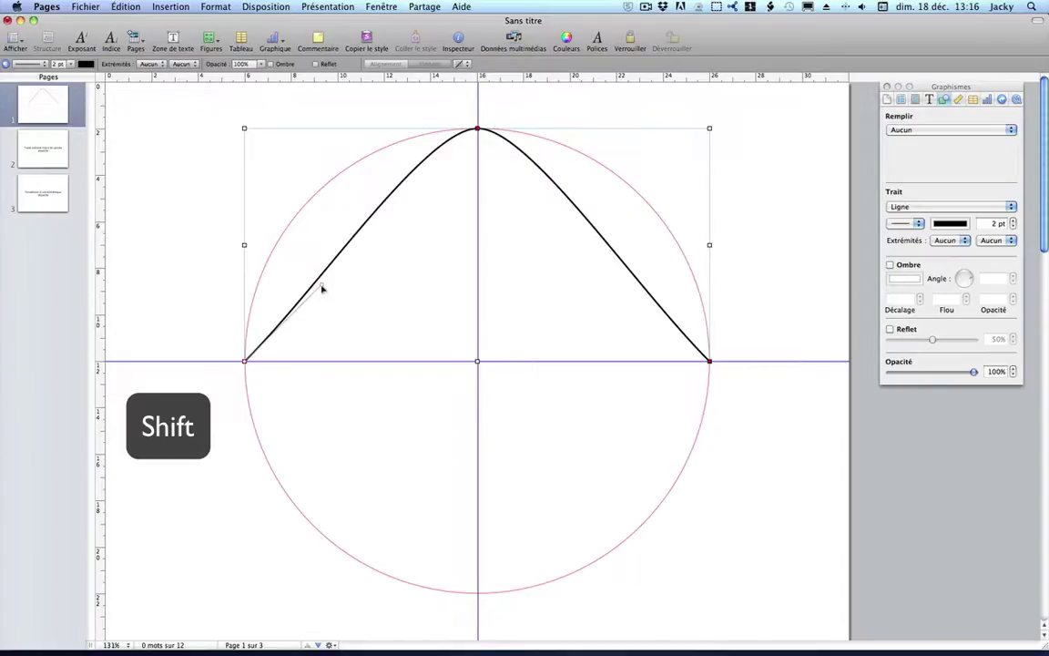
{"action": "left_click_drag", "start_coordinate": [322, 288], "coordinate": [246, 233]}
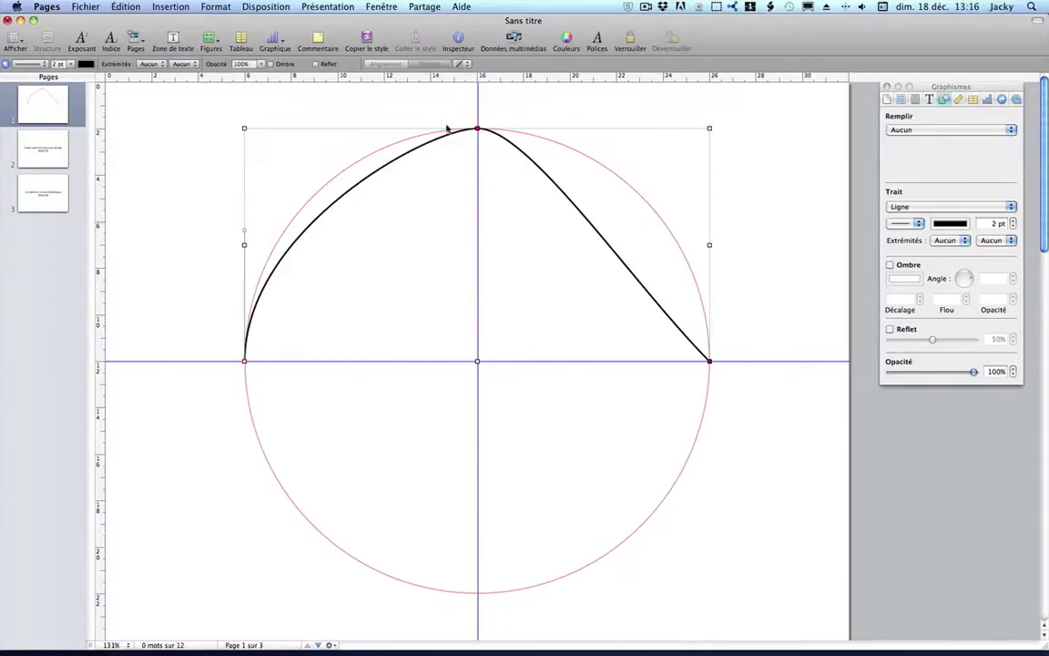
Stretch the top point's handles horizontally until the left quarter follows the red circle, and set the curve's line thickness to 1 pt
{"action": "left_click", "coordinate": [479, 129]}
{"action": "left_click_drag", "start_coordinate": [429, 130], "coordinate": [355, 123]}
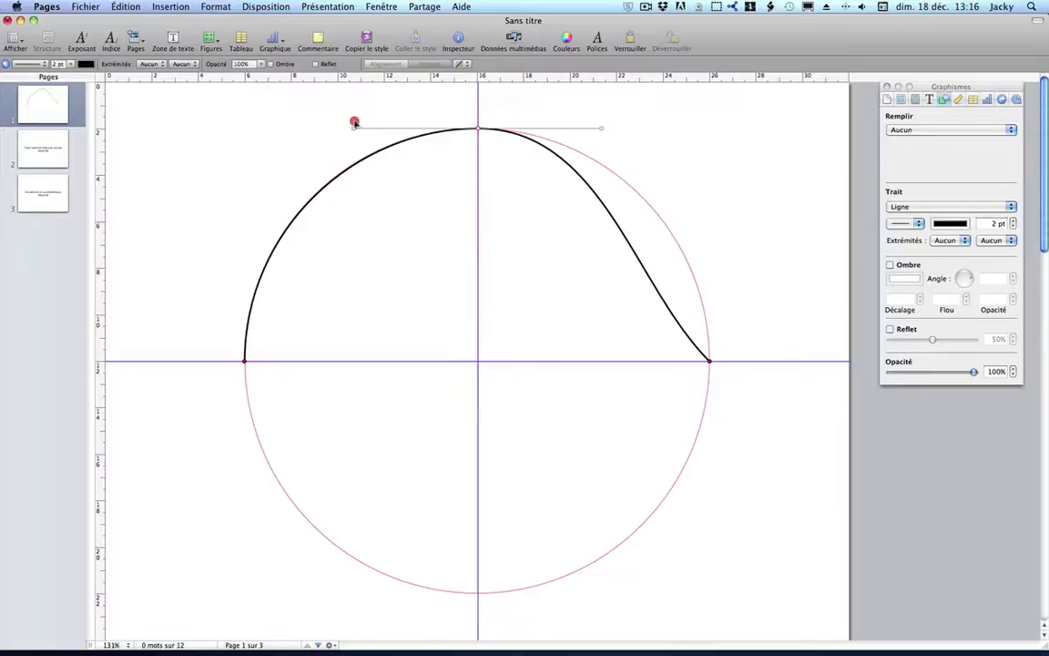
{"action": "left_click_drag", "start_coordinate": [355, 123], "coordinate": [353, 121]}
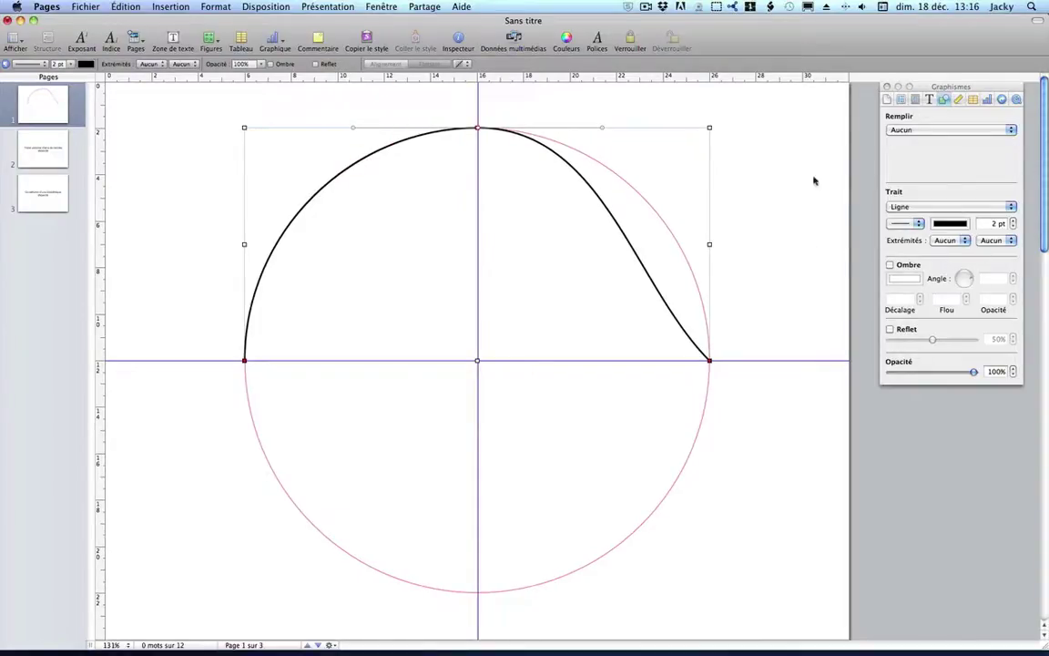
{"action": "left_click", "coordinate": [1012, 226]}
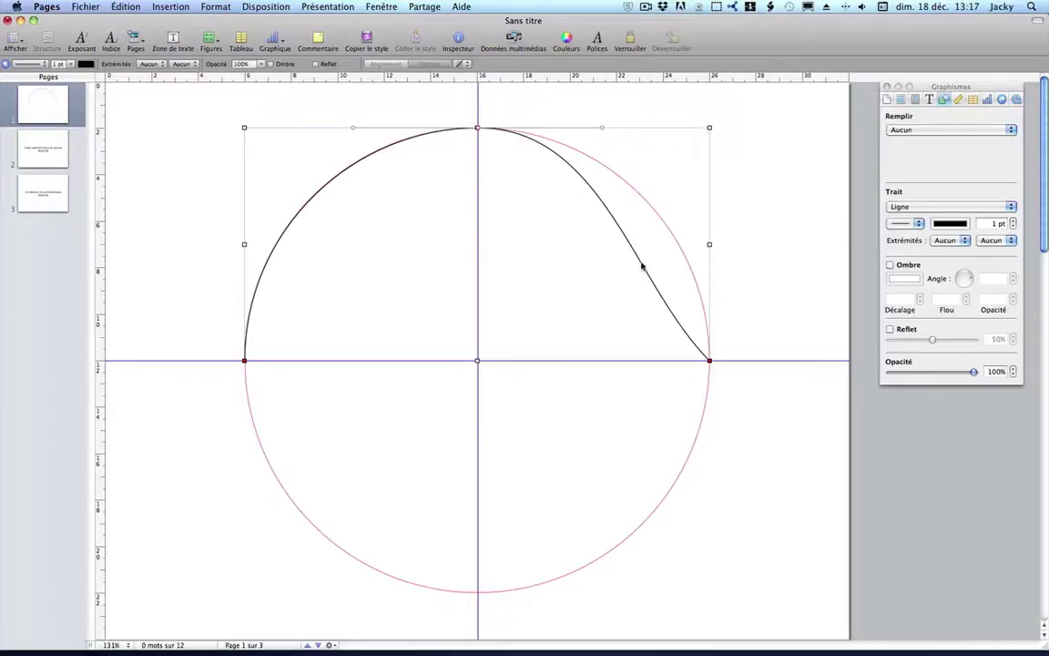
Pull the right endpoint's handle straight up, about 5.5 cm long, until the right quarter follows the red circle
{"action": "left_click", "coordinate": [710, 361]}
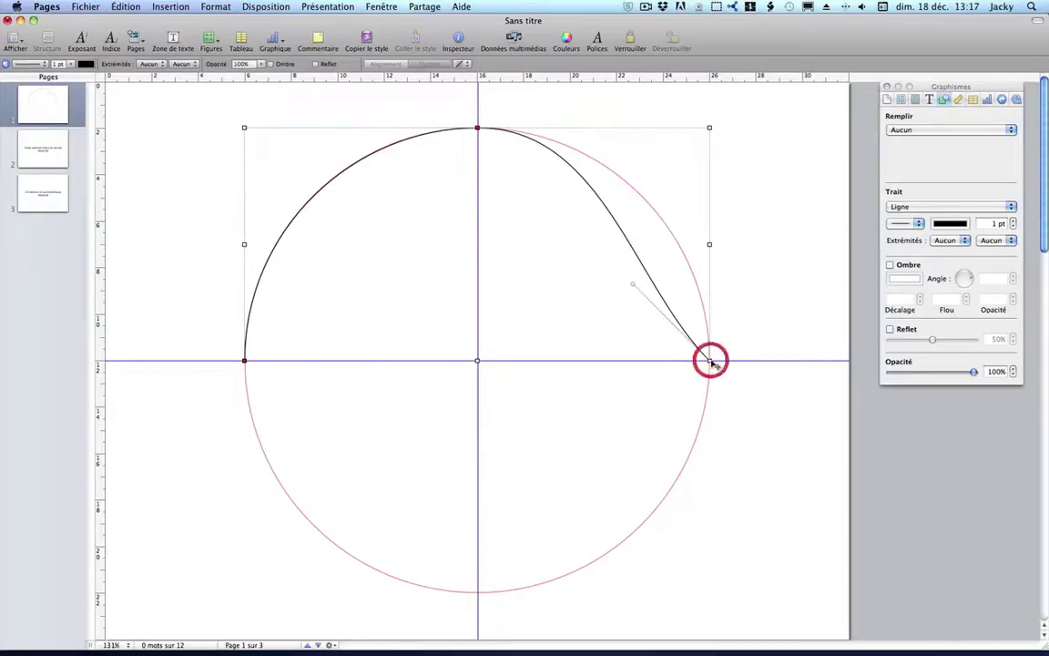
{"action": "left_click", "coordinate": [656, 281]}
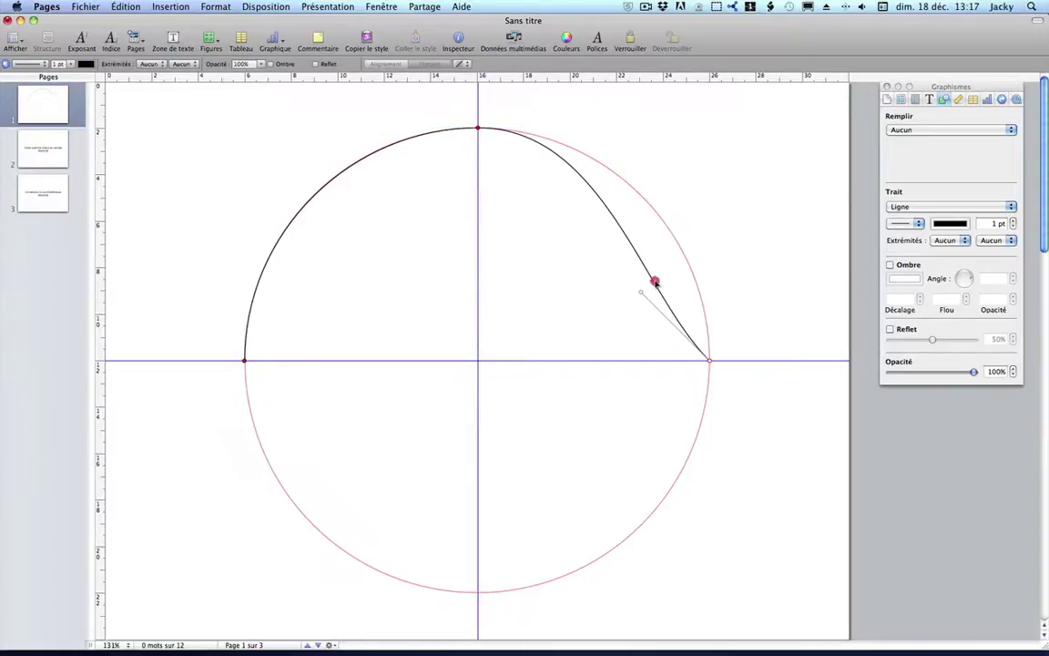
{"action": "mouse_move", "coordinate": [655, 282]}
{"action": "left_mouse_down"}
{"action": "mouse_move", "coordinate": [710, 272]}
{"action": "mouse_move", "coordinate": [709, 232]}
{"action": "left_mouse_up"}
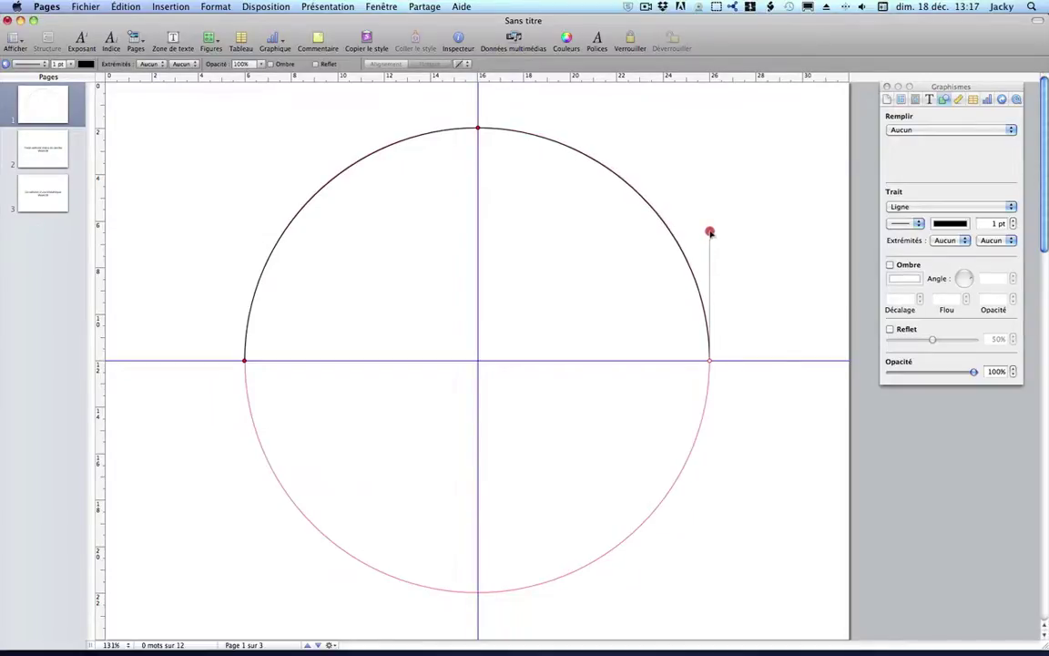
{"action": "left_click", "coordinate": [710, 232]}
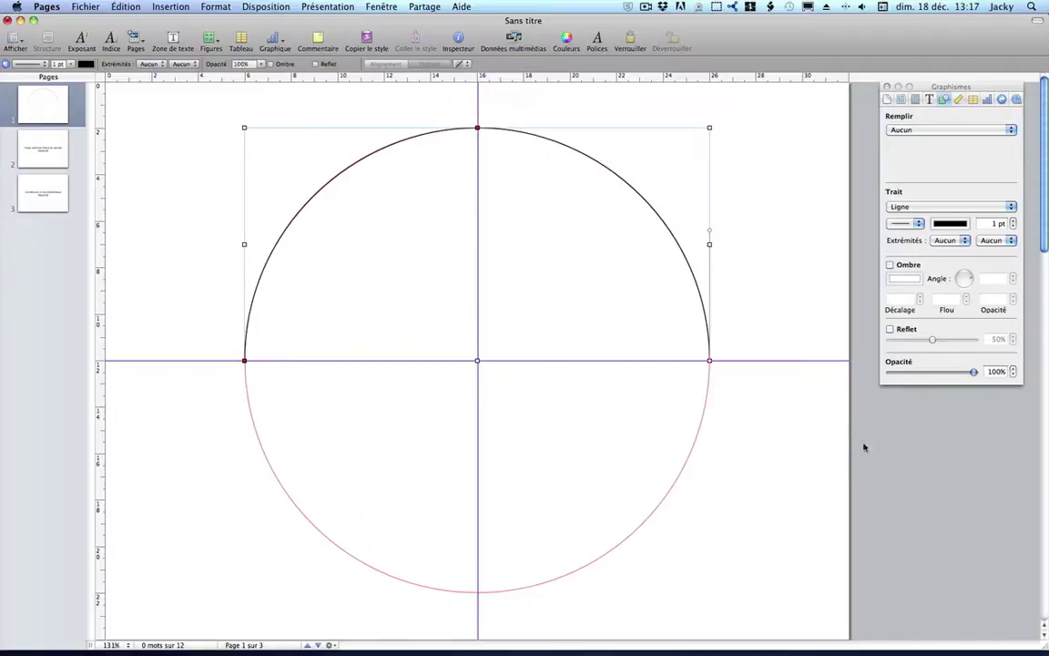
Delete the red guide circle, keeping the traced semicircular arc
{"action": "left_click", "coordinate": [754, 314]}
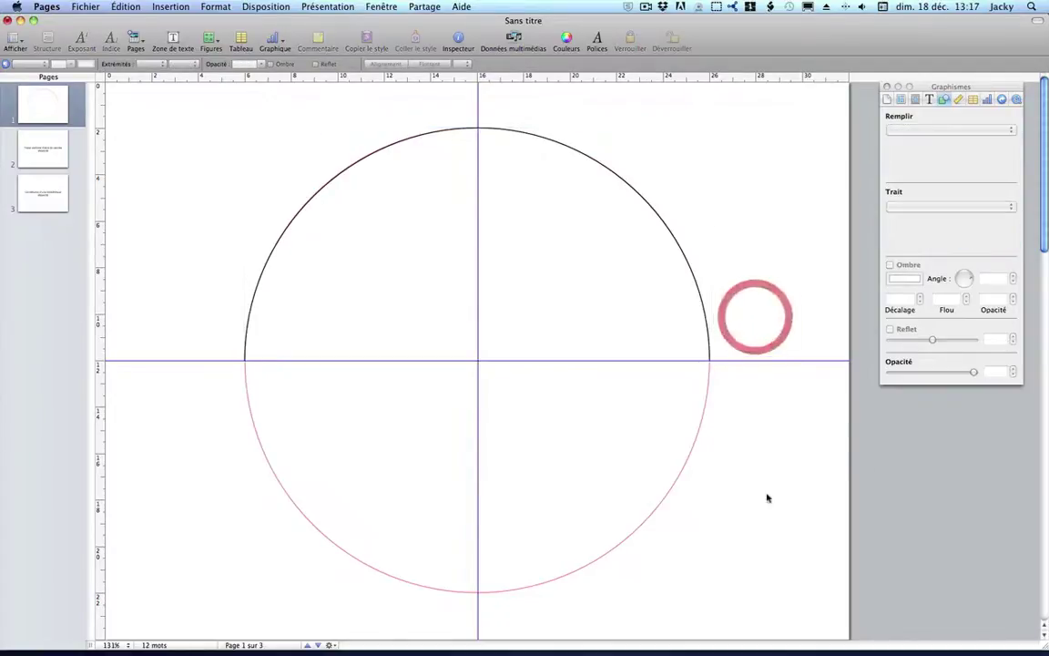
{"action": "left_click", "coordinate": [676, 485]}
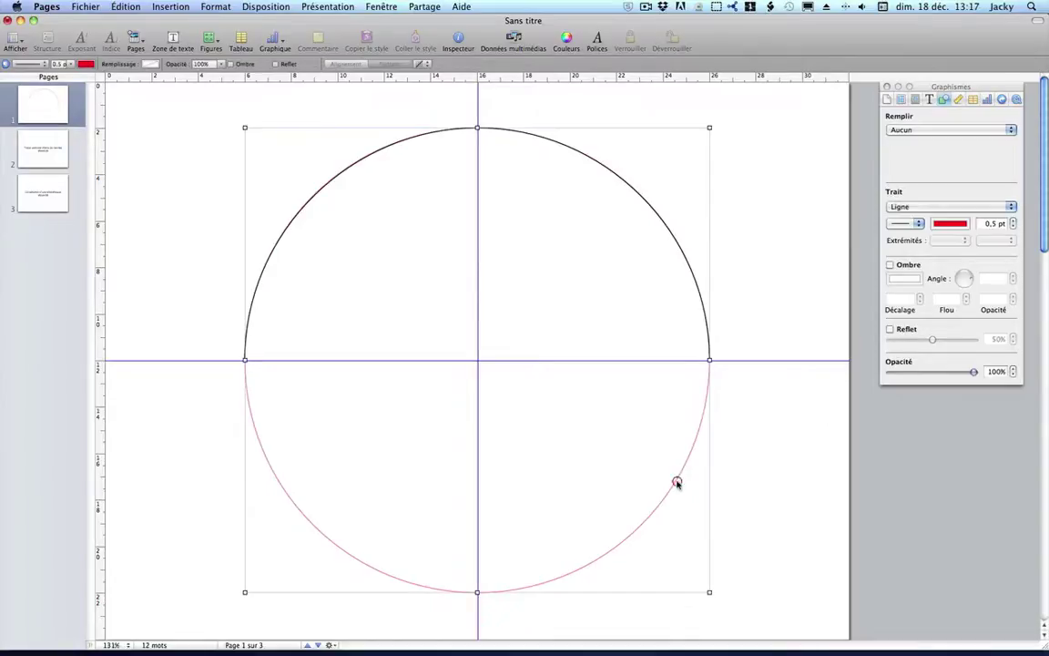
{"action": "key", "text": "Delete"}
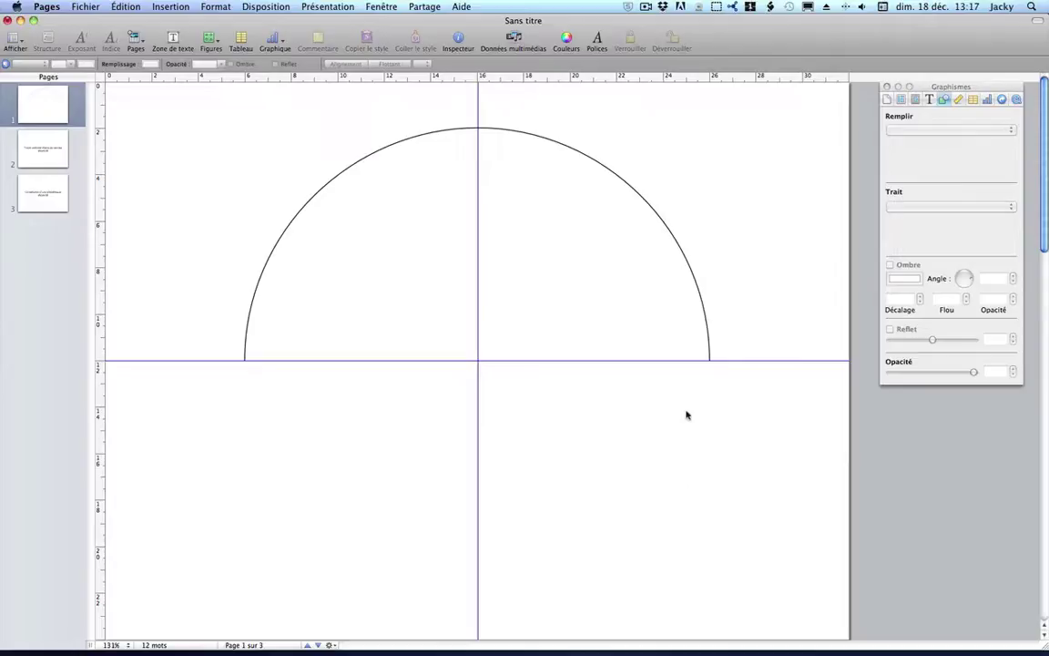
{"action": "left_click", "coordinate": [704, 300]}
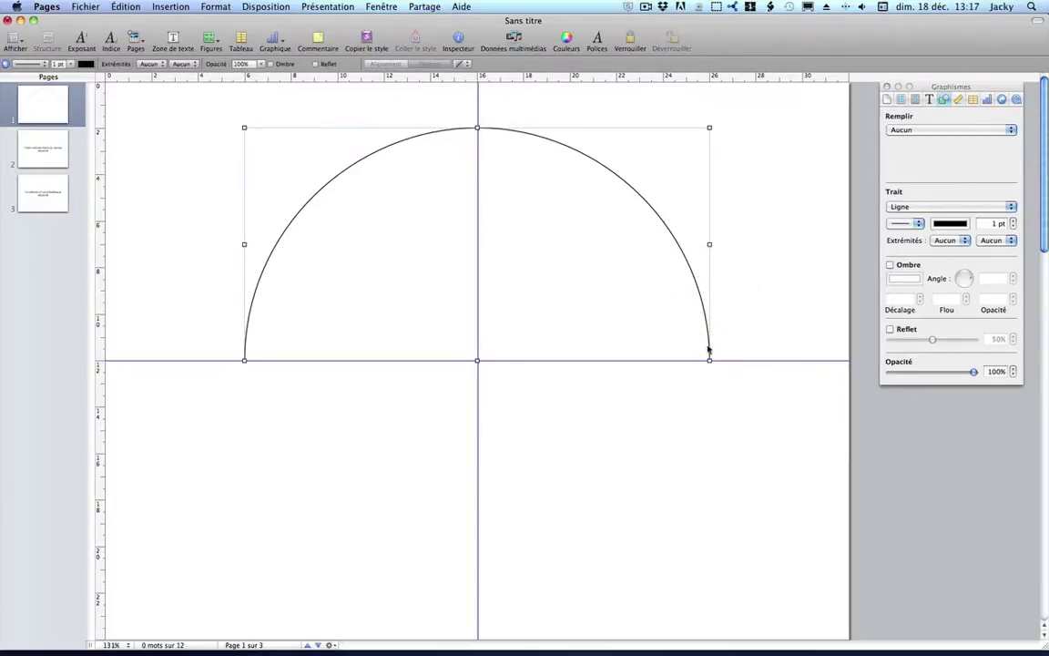
{"action": "left_click", "coordinate": [708, 337]}
{"action": "left_click", "coordinate": [773, 237]}
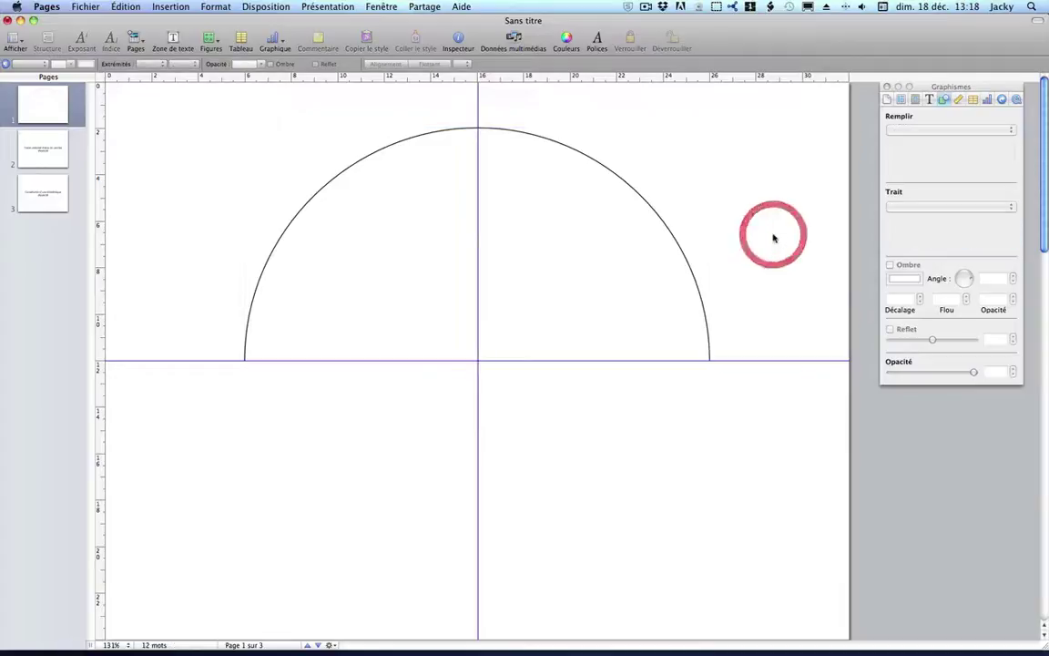
Duplicate the semicircular arc
{"action": "left_click", "coordinate": [615, 174]}
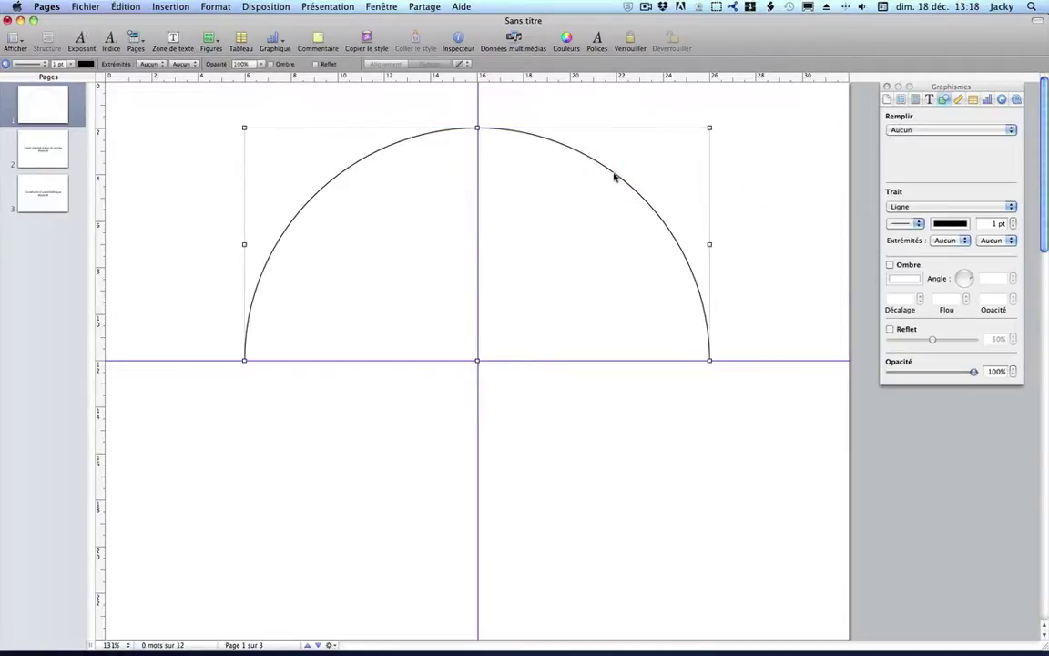
{"action": "key", "text": "super+d"}
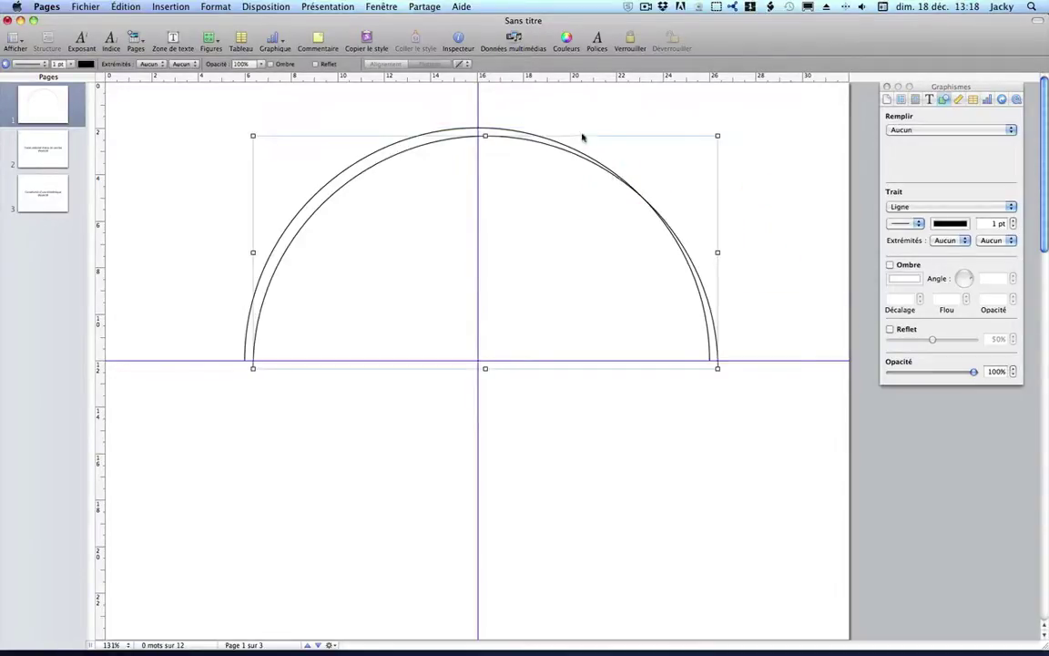
Move one of the two semicircular arcs directly below the other, centred on the vertical guide
{"action": "left_click_drag", "start_coordinate": [588, 136], "coordinate": [592, 270]}
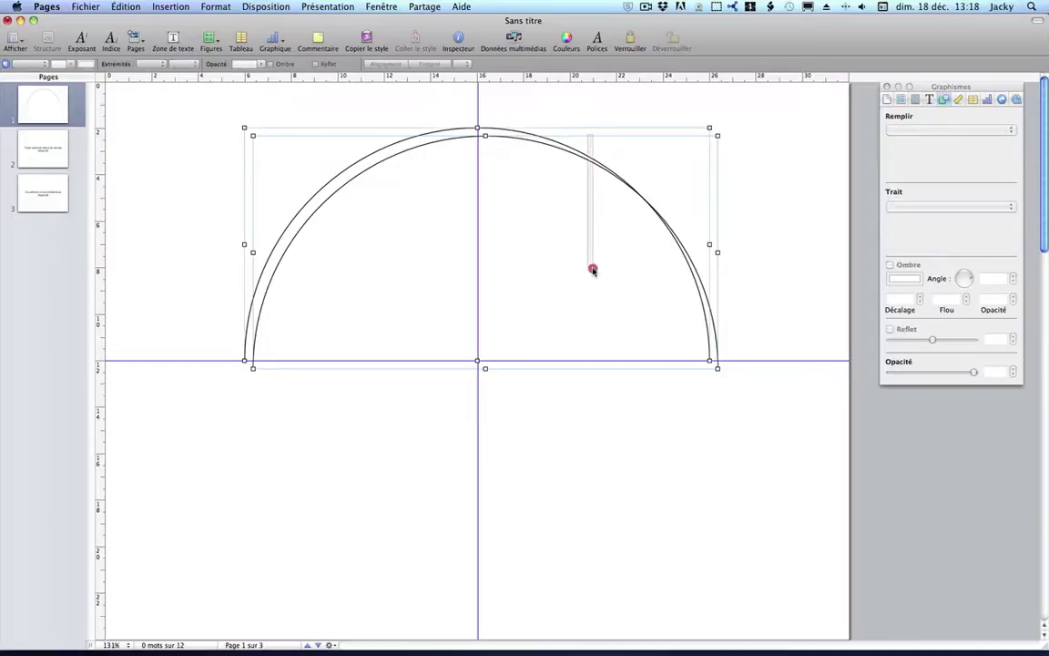
{"action": "left_click", "coordinate": [573, 146]}
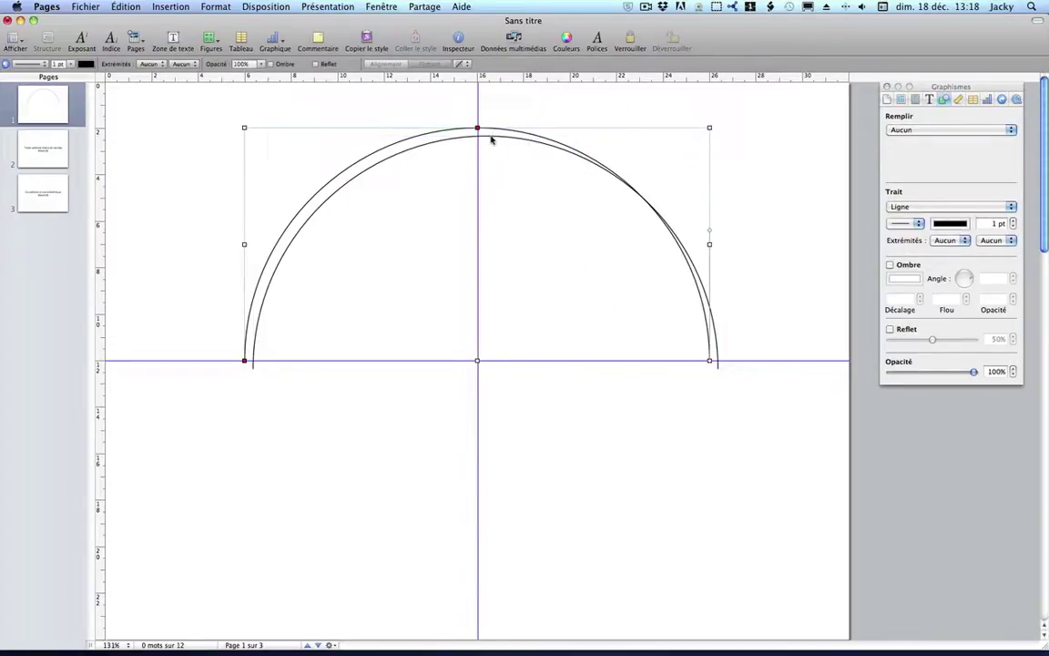
{"action": "left_click_drag", "start_coordinate": [492, 140], "coordinate": [476, 373]}
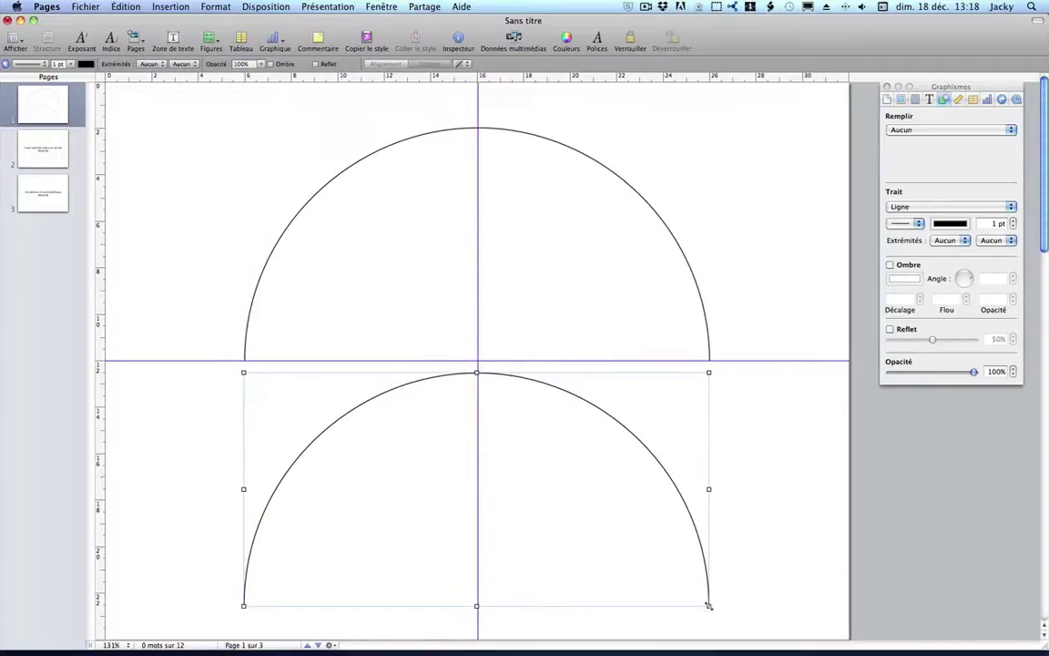
Delete the right endpoint of the lower arc to reduce it to its left quarter
{"action": "left_click", "coordinate": [708, 605]}
{"action": "left_click", "coordinate": [709, 606]}
{"action": "key", "text": "Delete"}
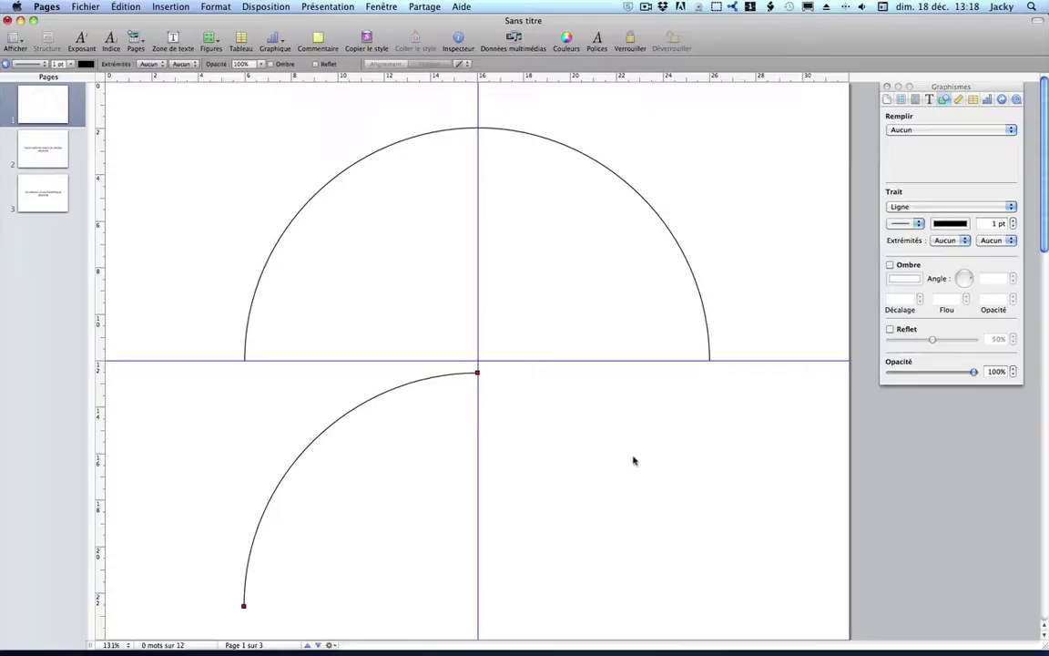
{"action": "left_click", "coordinate": [634, 460]}
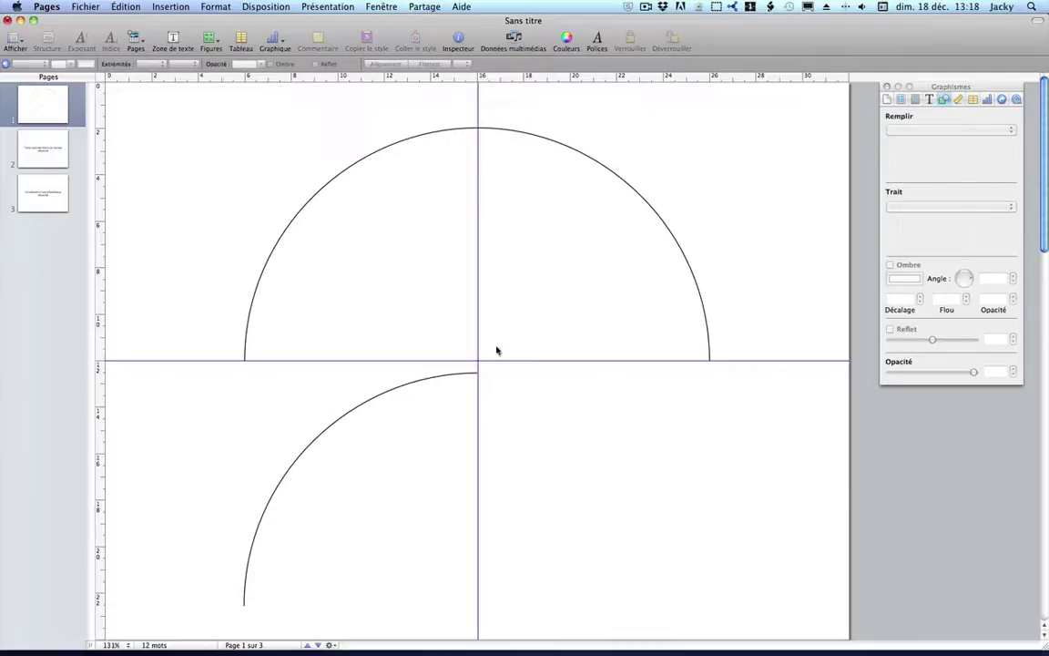
Delete both the lower quarter arc and the upper semicircular arc to clear the page
{"action": "left_click", "coordinate": [343, 419]}
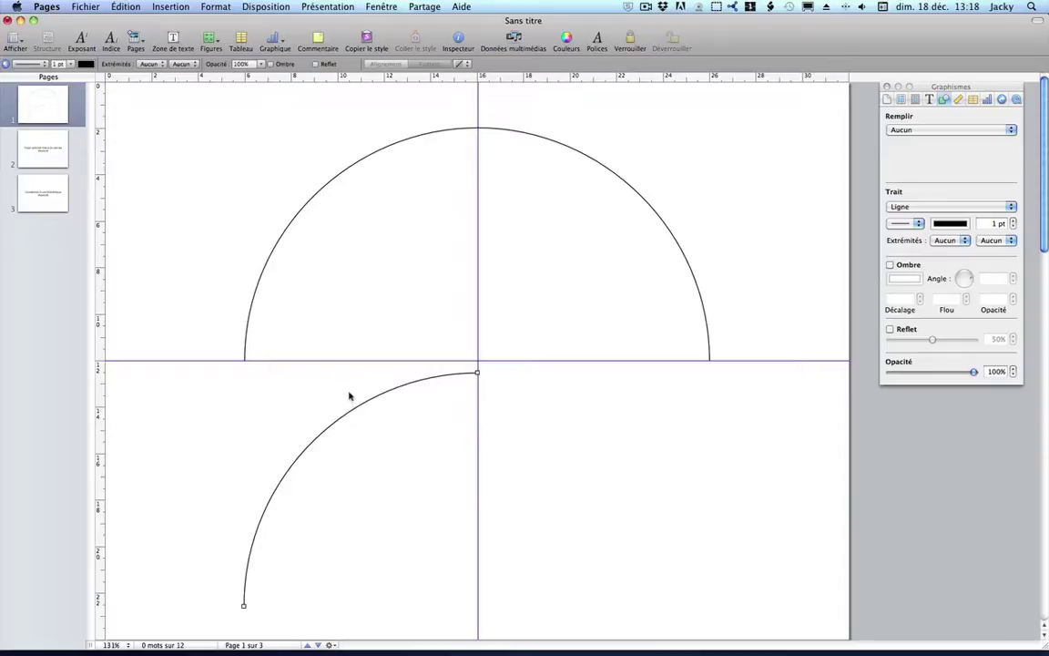
{"action": "key", "text": "Delete"}
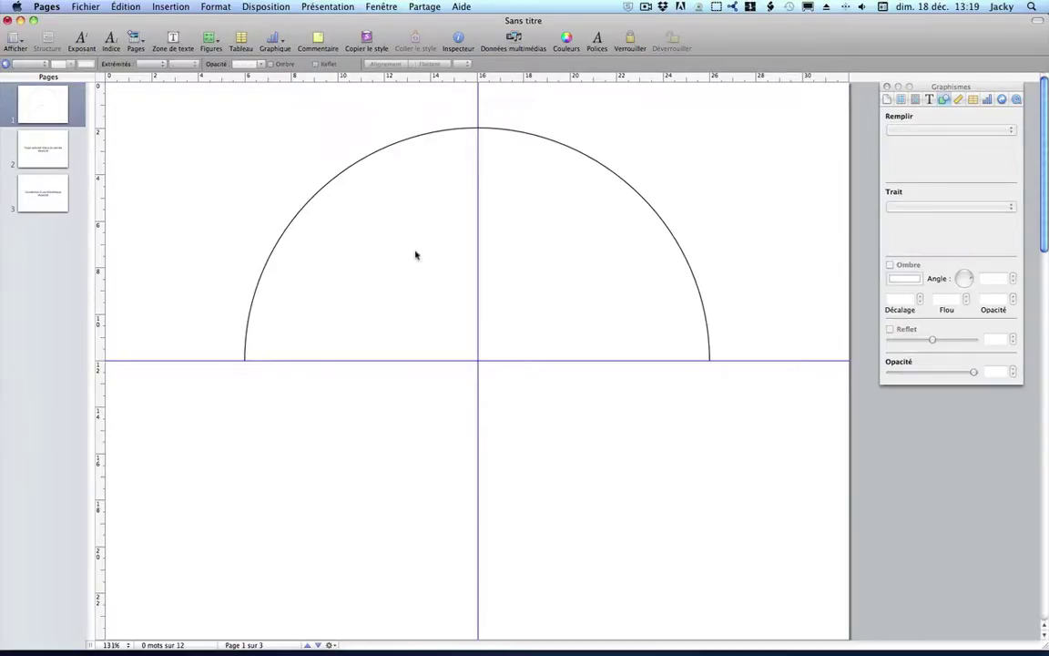
{"action": "left_click", "coordinate": [557, 144]}
{"action": "key", "text": "Delete"}
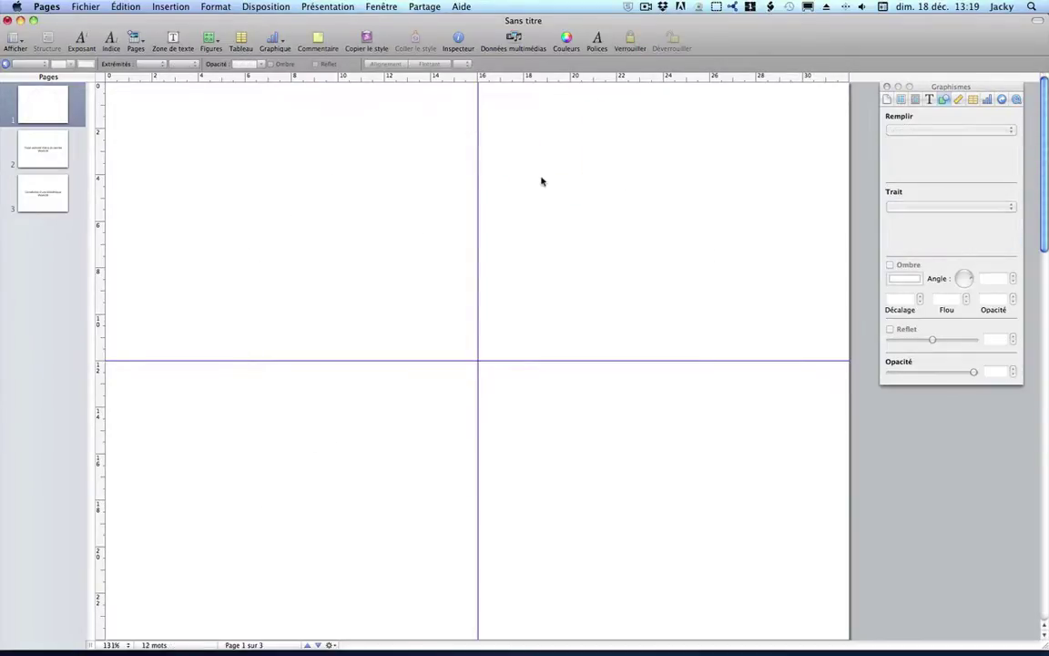
{"action": "left_click", "coordinate": [541, 182]}
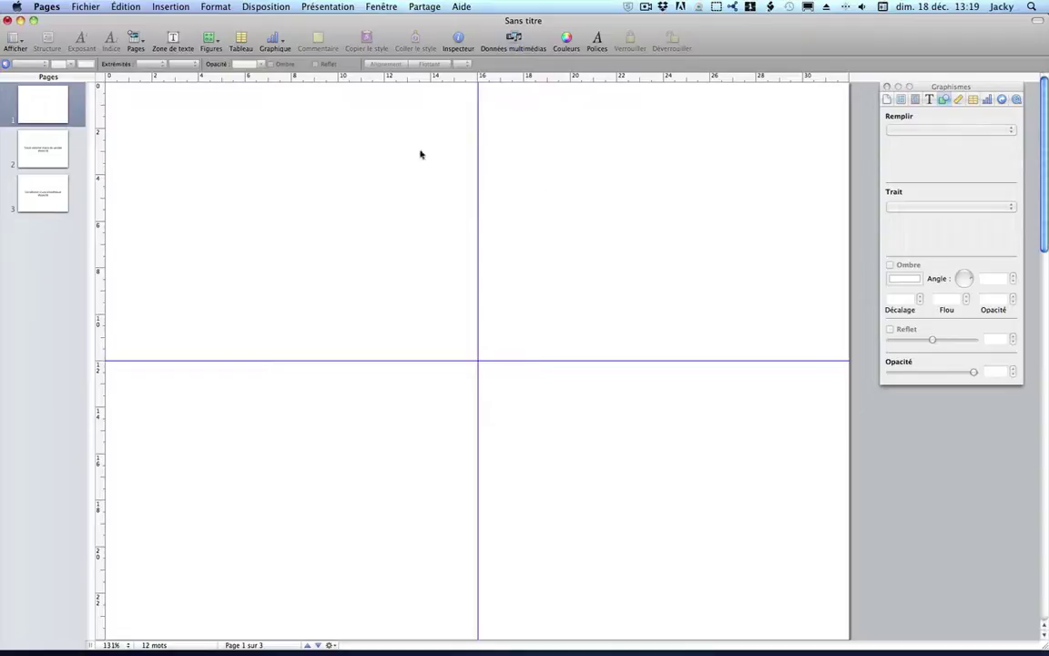
Insert a circle, lock its proportions and set its size to 20 cm
{"action": "left_click", "coordinate": [209, 40]}
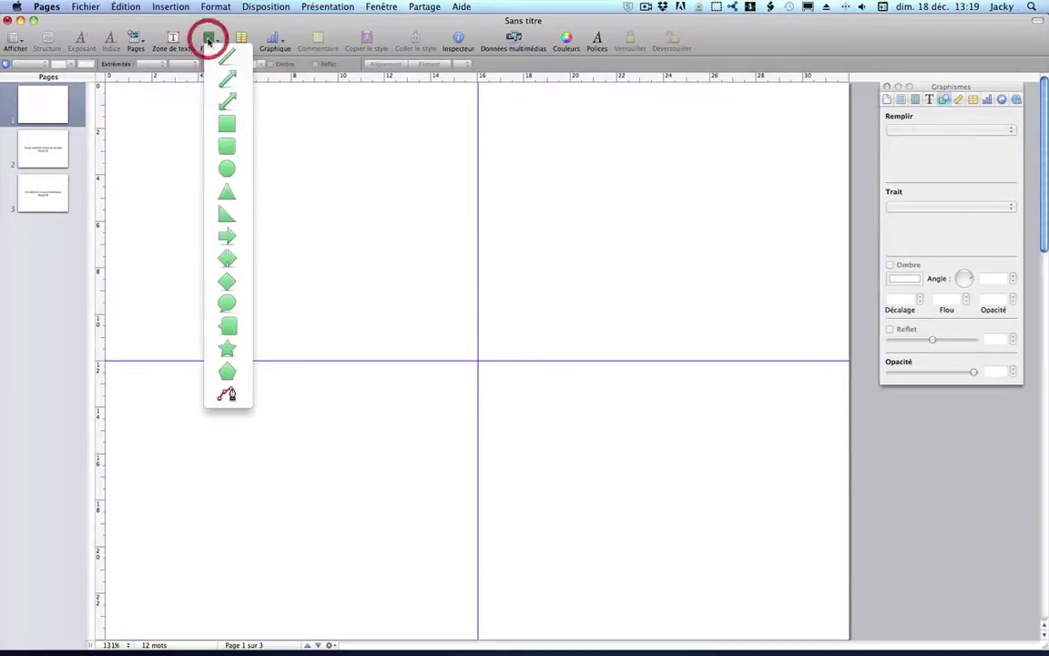
{"action": "left_click", "coordinate": [228, 170]}
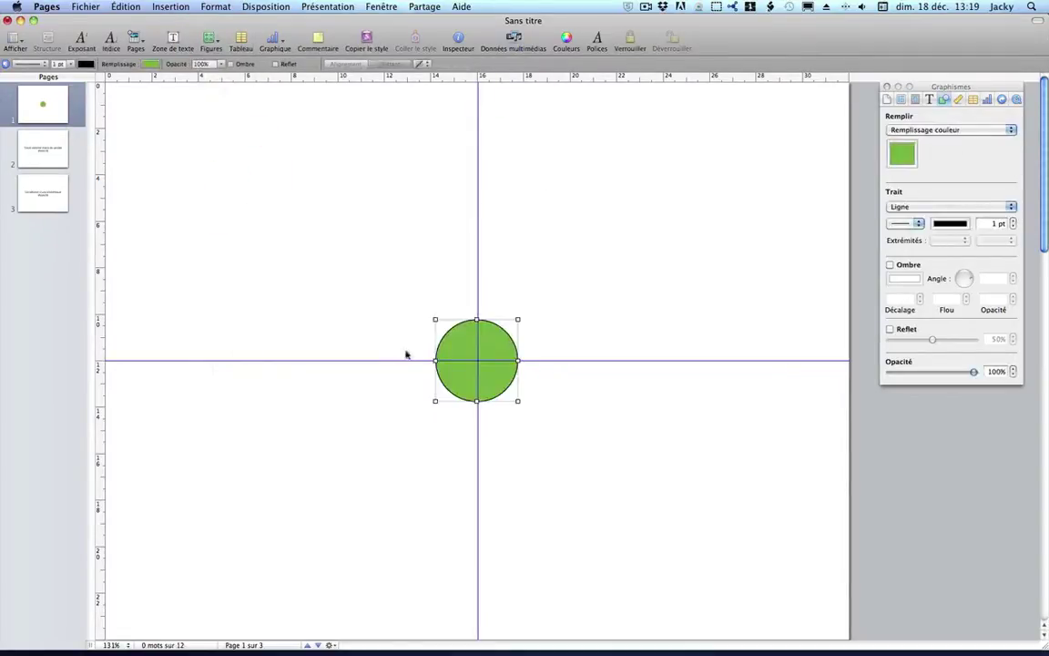
{"action": "left_click_drag", "start_coordinate": [433, 319], "coordinate": [225, 109]}
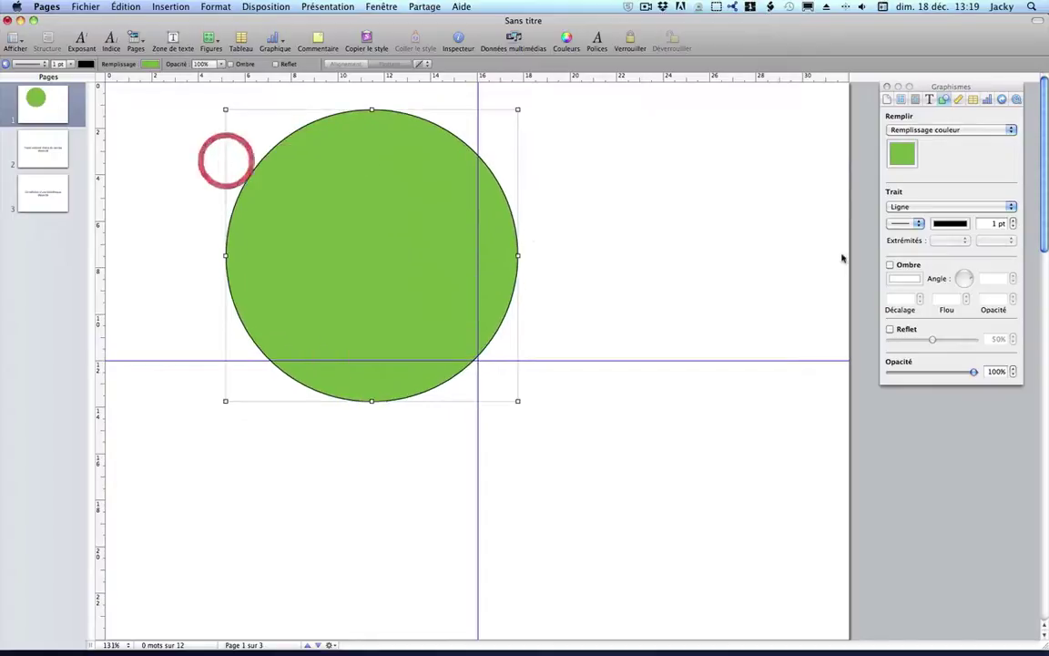
{"action": "left_click", "coordinate": [958, 99]}
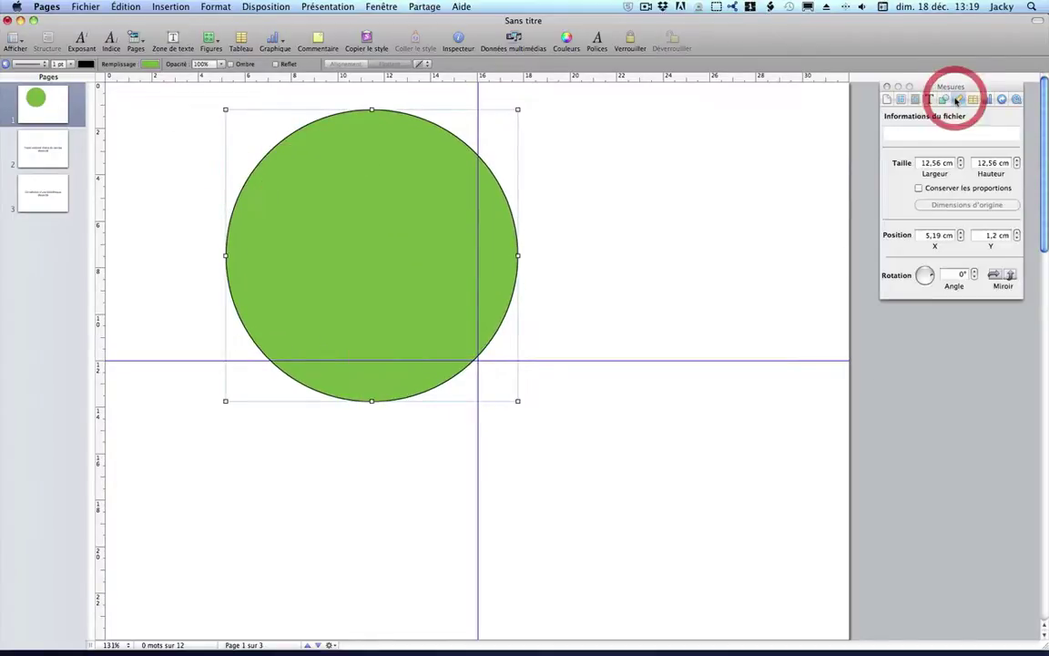
{"action": "left_click", "coordinate": [905, 163]}
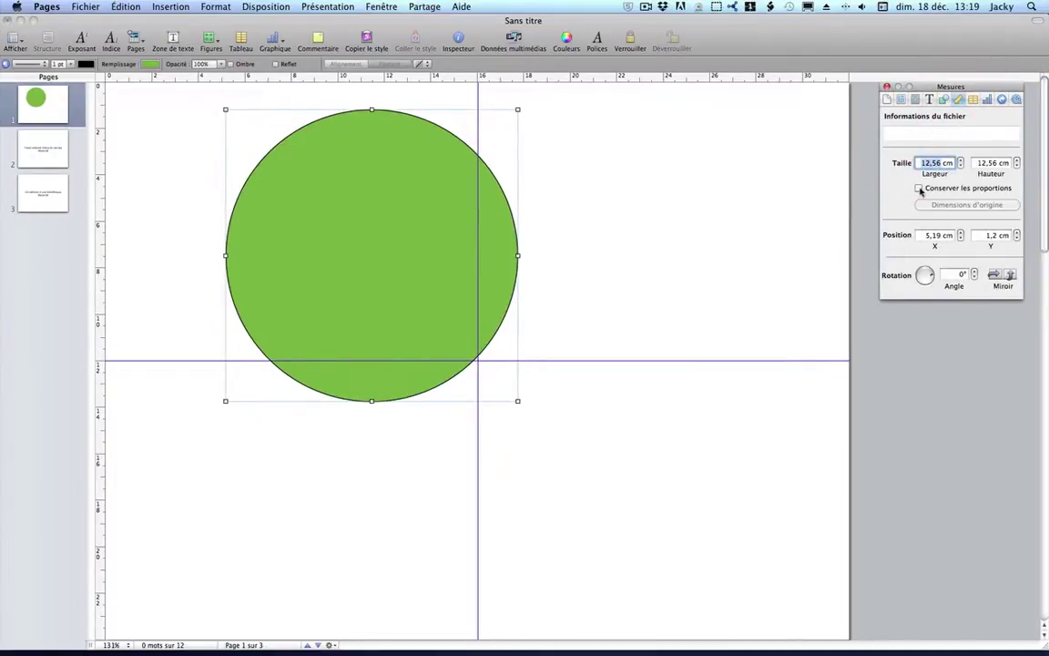
{"action": "left_click", "coordinate": [919, 188]}
{"action": "type", "text": "20"}
{"action": "key", "text": "Return"}
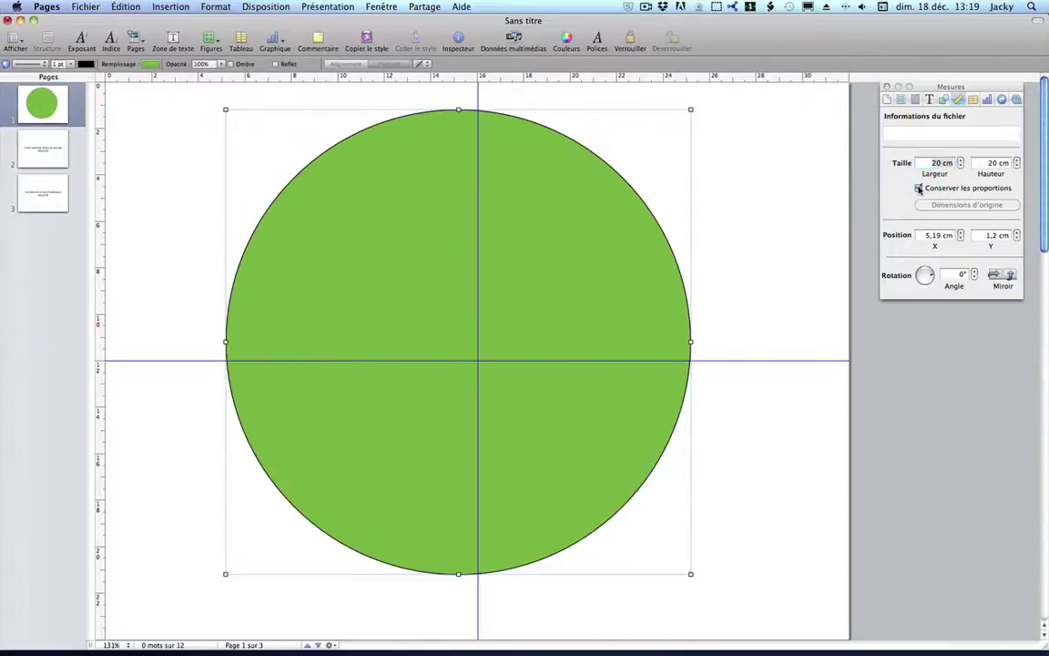
Centre the circle on the crossing of the horizontal and vertical guides, at X 6.03 cm and Y 1.98 cm
{"action": "mouse_move", "coordinate": [613, 281]}
{"action": "left_mouse_down"}
{"action": "mouse_move", "coordinate": [630, 304]}
{"action": "mouse_move", "coordinate": [623, 293]}
{"action": "left_mouse_up"}
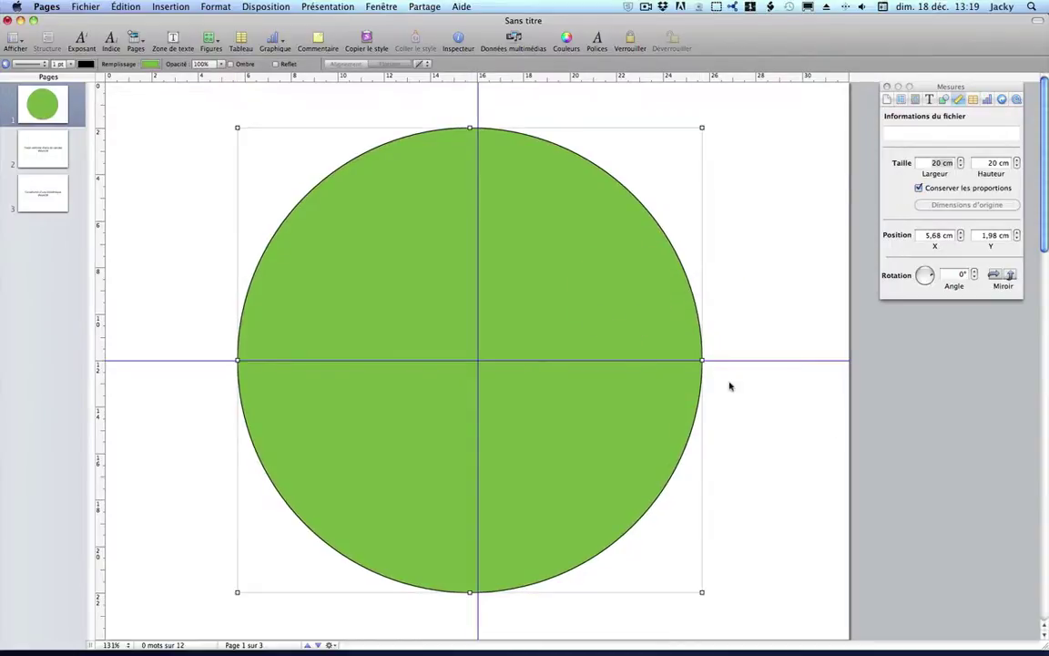
{"action": "key", "text": "Right"}
{"action": "key", "text": "Right"}
{"action": "key", "text": "Right"}
{"action": "key", "text": "Right"}
{"action": "key", "text": "Right"}
{"action": "key", "text": "Right"}
{"action": "key", "text": "Right"}
{"action": "key", "text": "Right"}
{"action": "key", "text": "Right"}
{"action": "key", "text": "Right"}
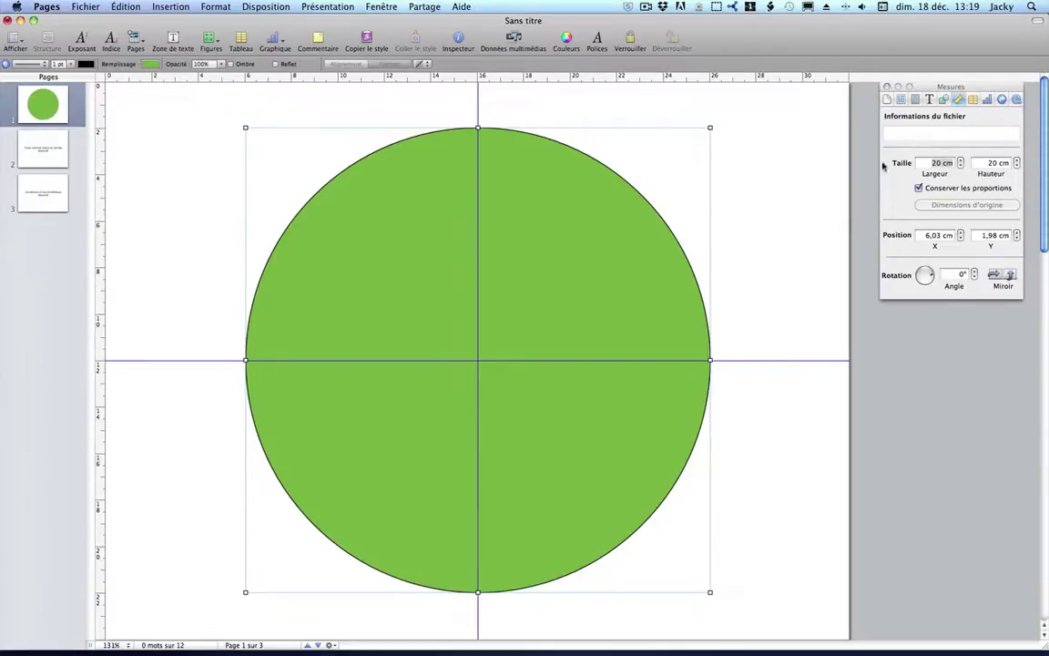
{"action": "left_click", "coordinate": [208, 7]}
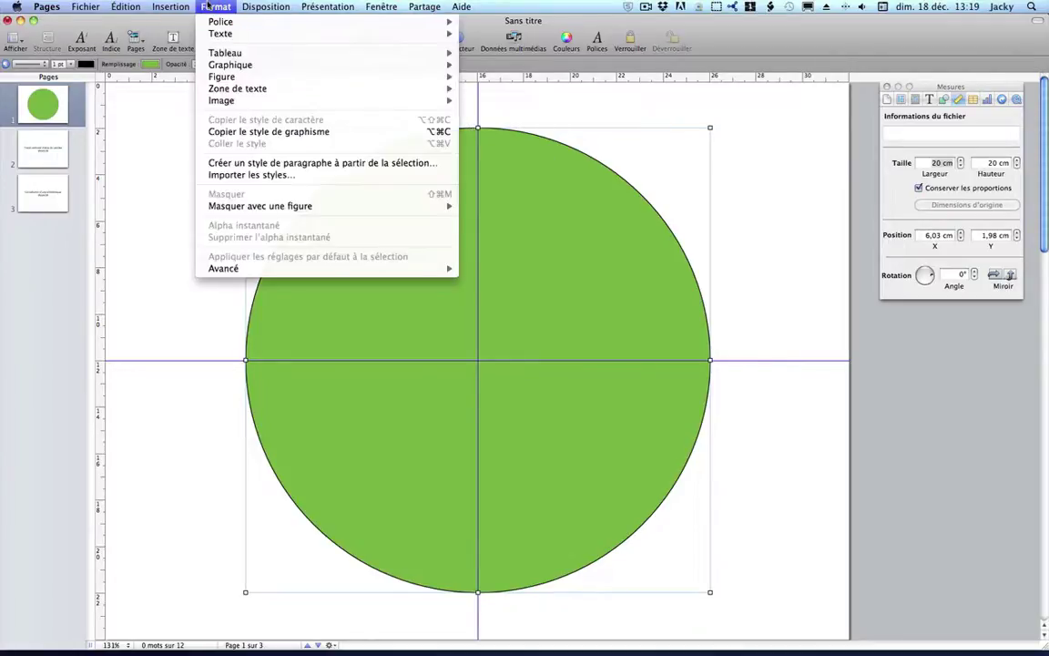
{"action": "left_click", "coordinate": [685, 371]}
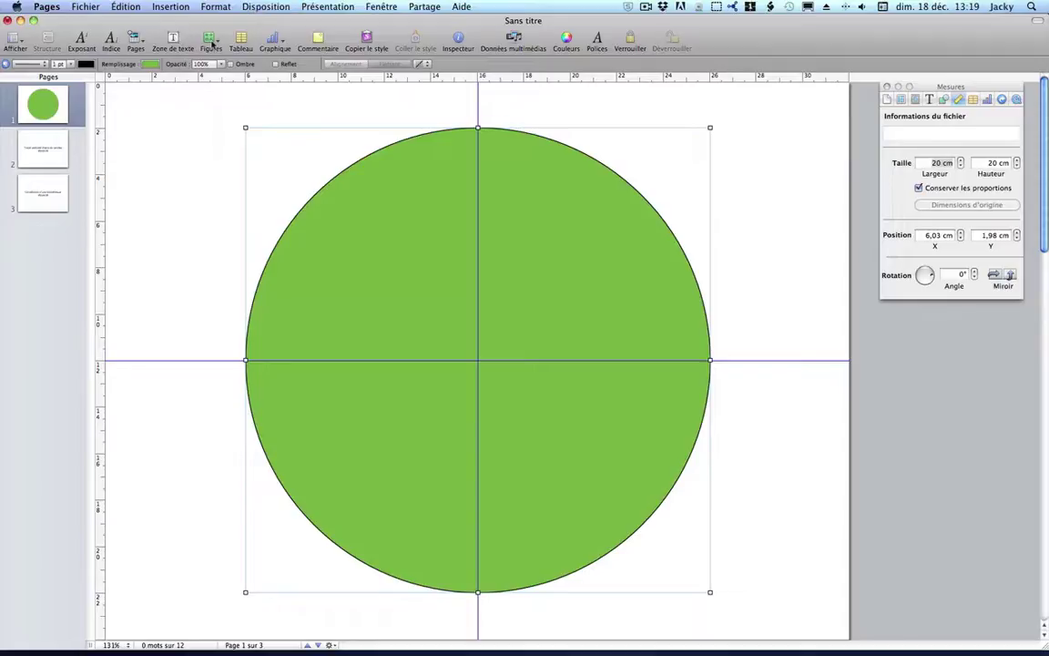
Insert a horizontal line at the circle's centre and extend its right end to the circle's right edge
{"action": "left_click", "coordinate": [215, 44]}
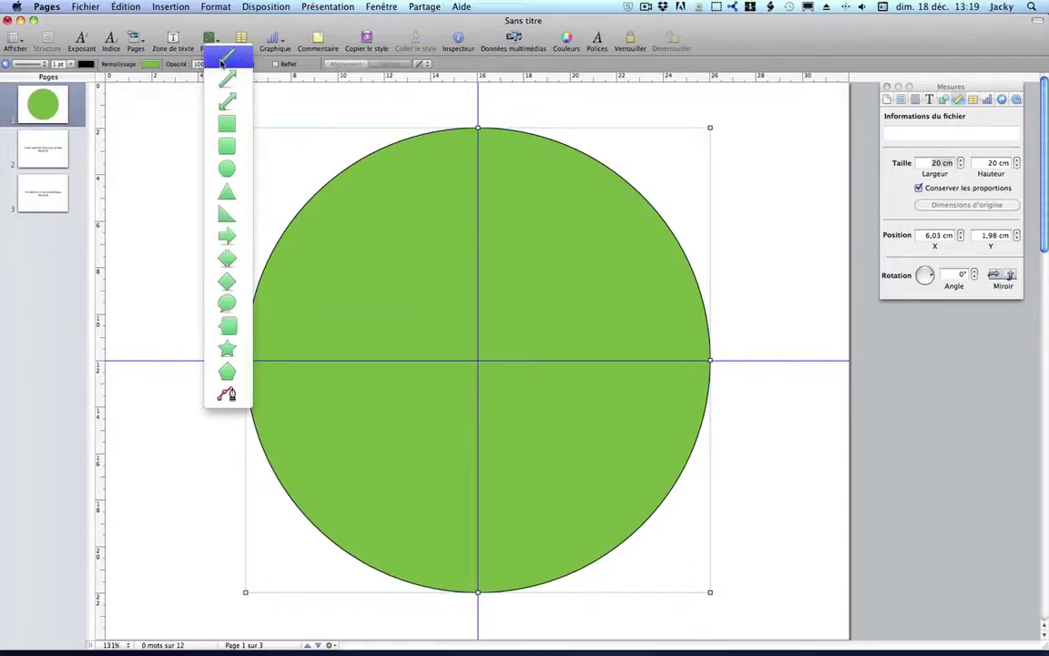
{"action": "left_click", "coordinate": [223, 53]}
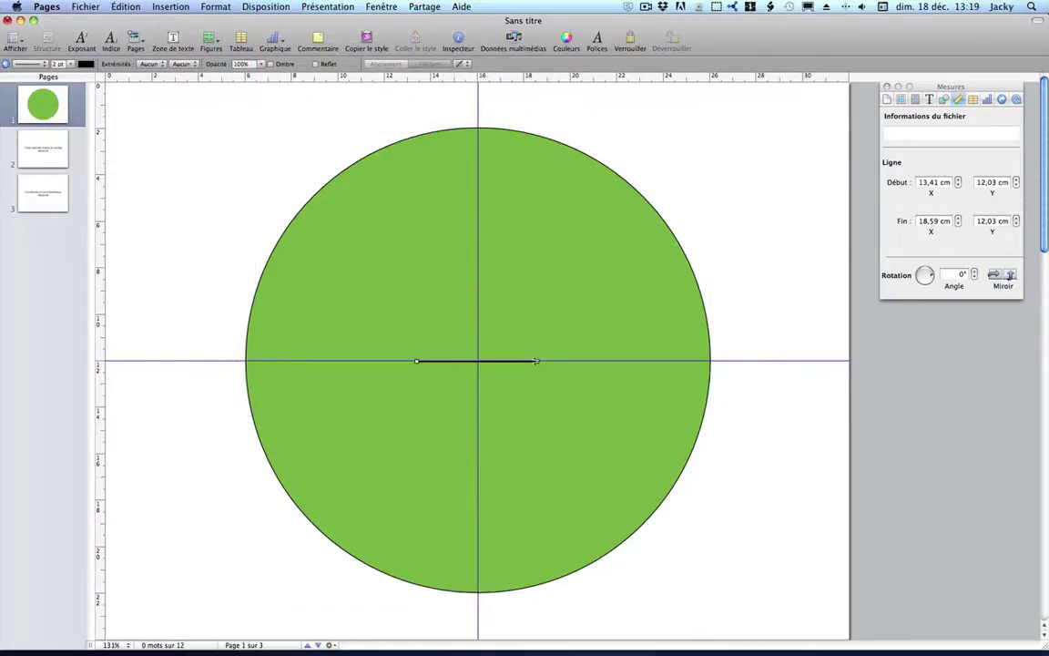
{"action": "left_click_drag", "start_coordinate": [535, 360], "coordinate": [710, 361]}
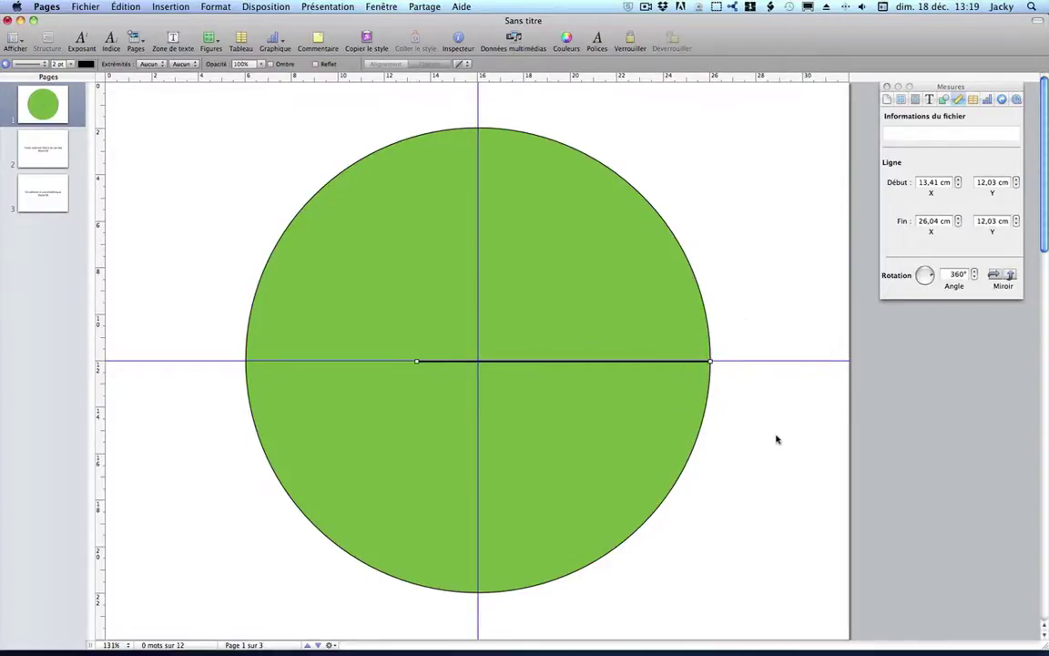
Send the line to the back, behind the circle, and remove the horizontal guide
{"action": "left_click", "coordinate": [214, 7]}
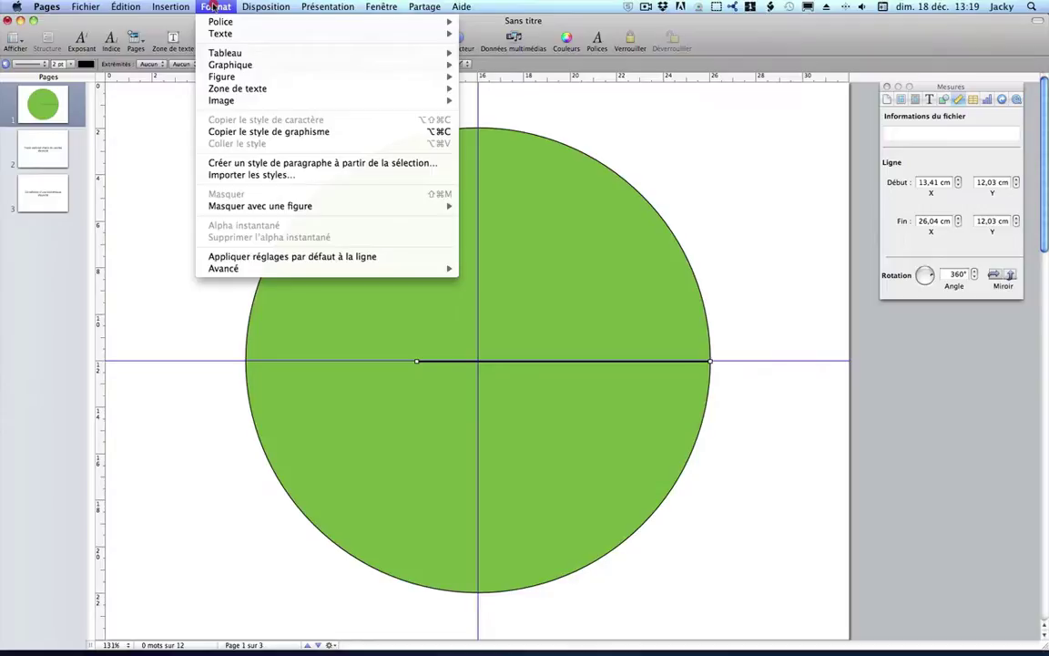
{"action": "mouse_move", "coordinate": [276, 7]}
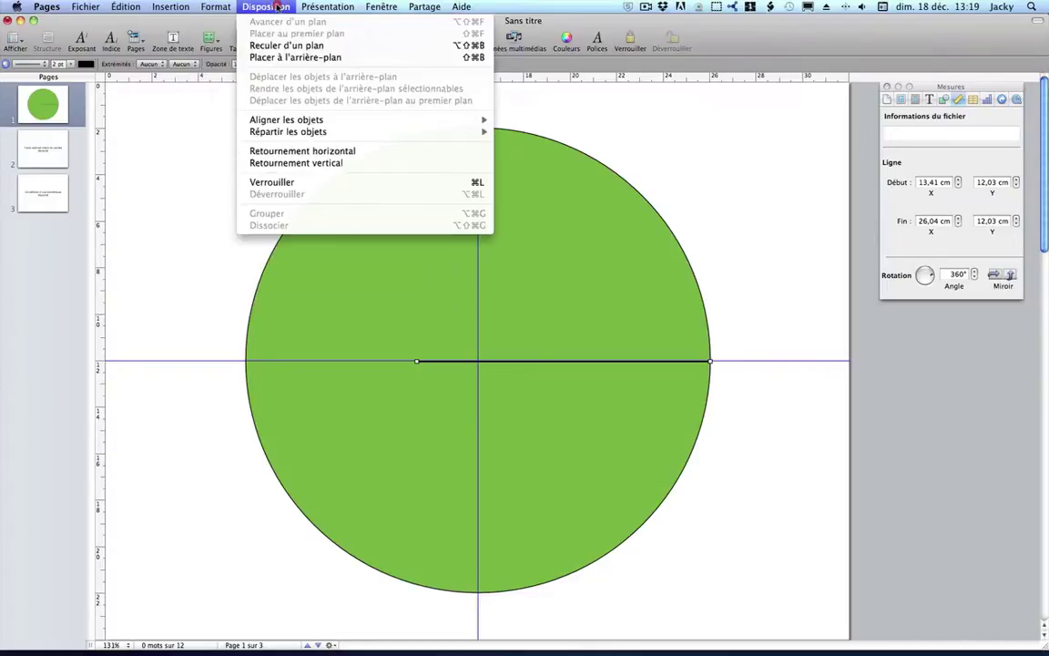
{"action": "left_click", "coordinate": [296, 57]}
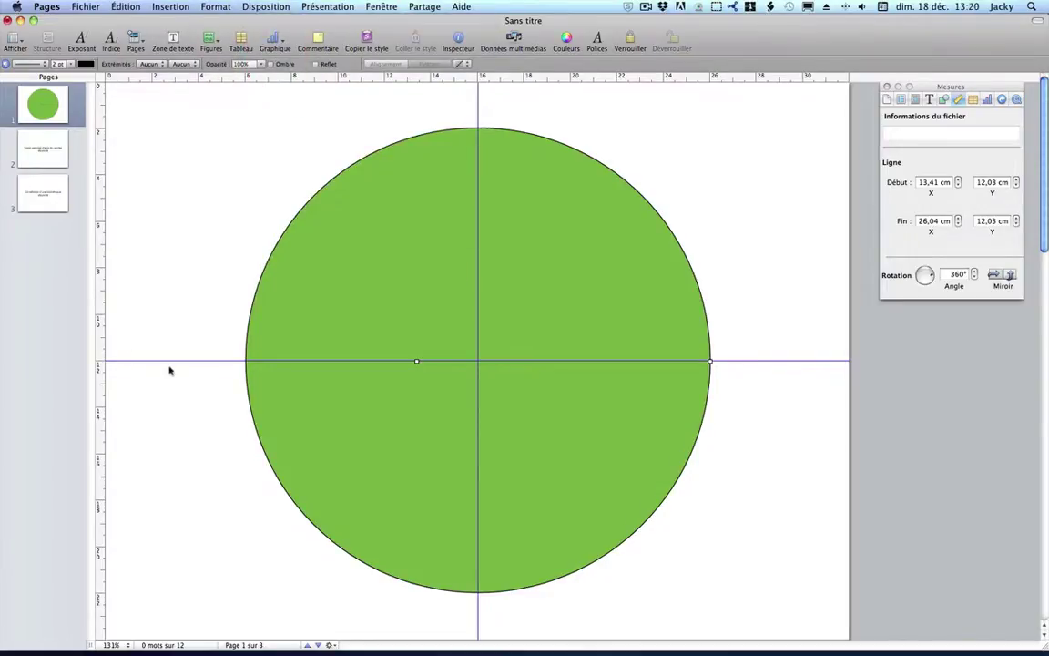
{"action": "left_click_drag", "start_coordinate": [165, 359], "coordinate": [181, 6]}
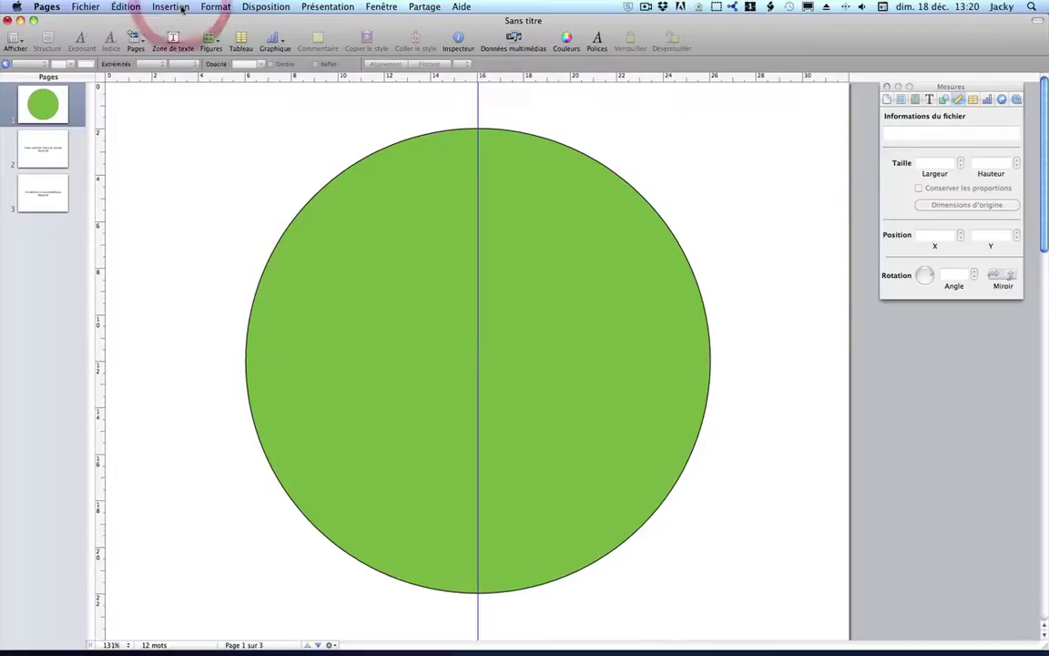
Set the circle's fill to none (Aucun), so the line behind it shows
{"action": "left_click", "coordinate": [666, 263]}
{"action": "left_click", "coordinate": [944, 101]}
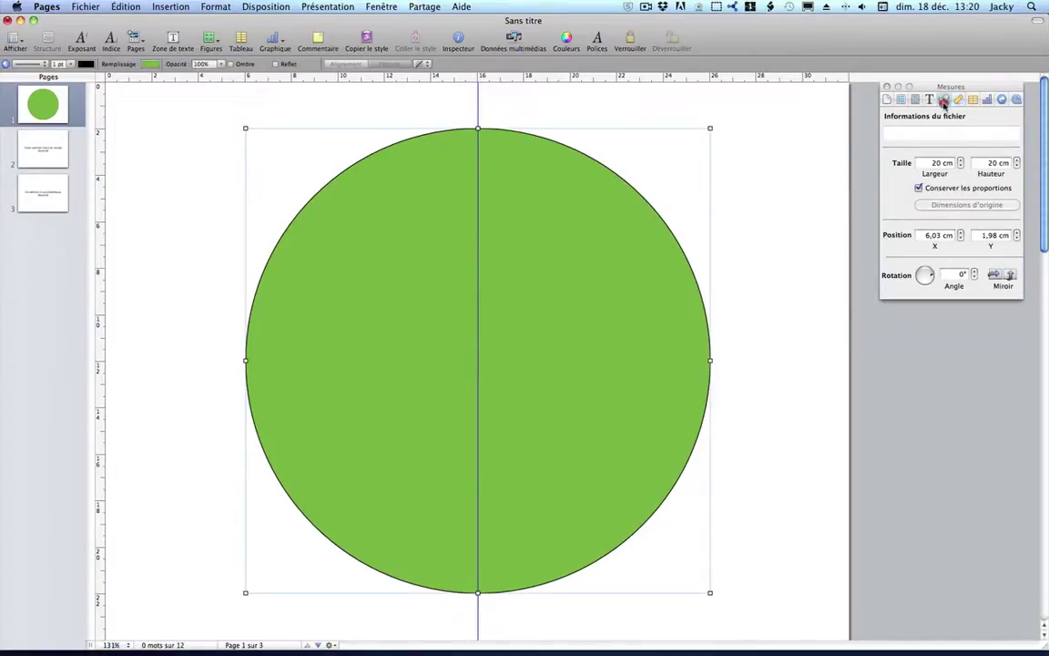
{"action": "left_click", "coordinate": [943, 129]}
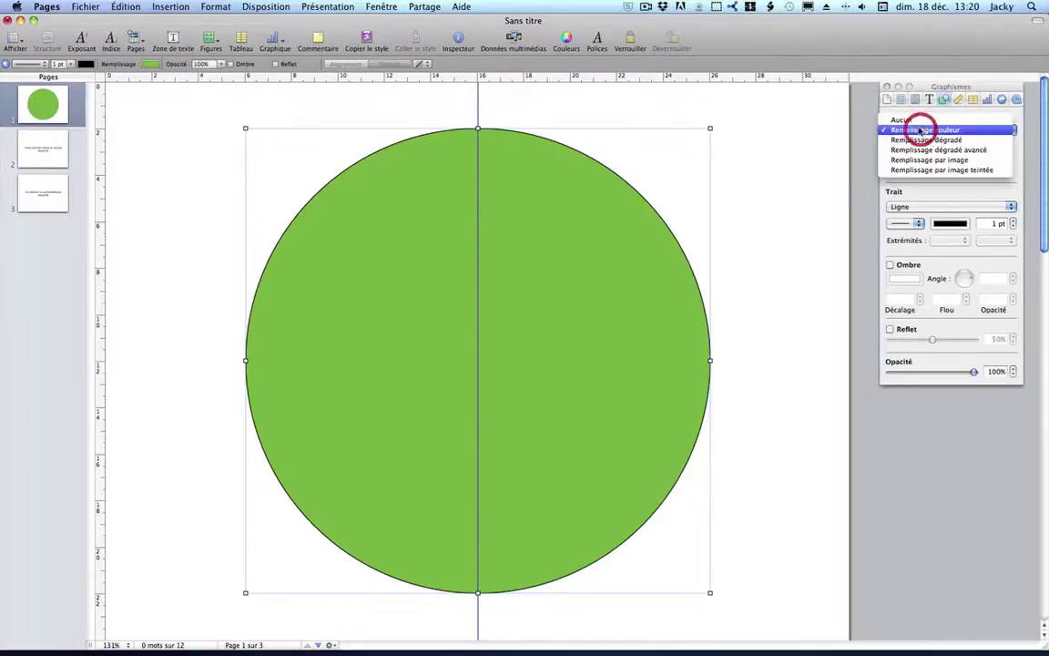
{"action": "left_click", "coordinate": [913, 119]}
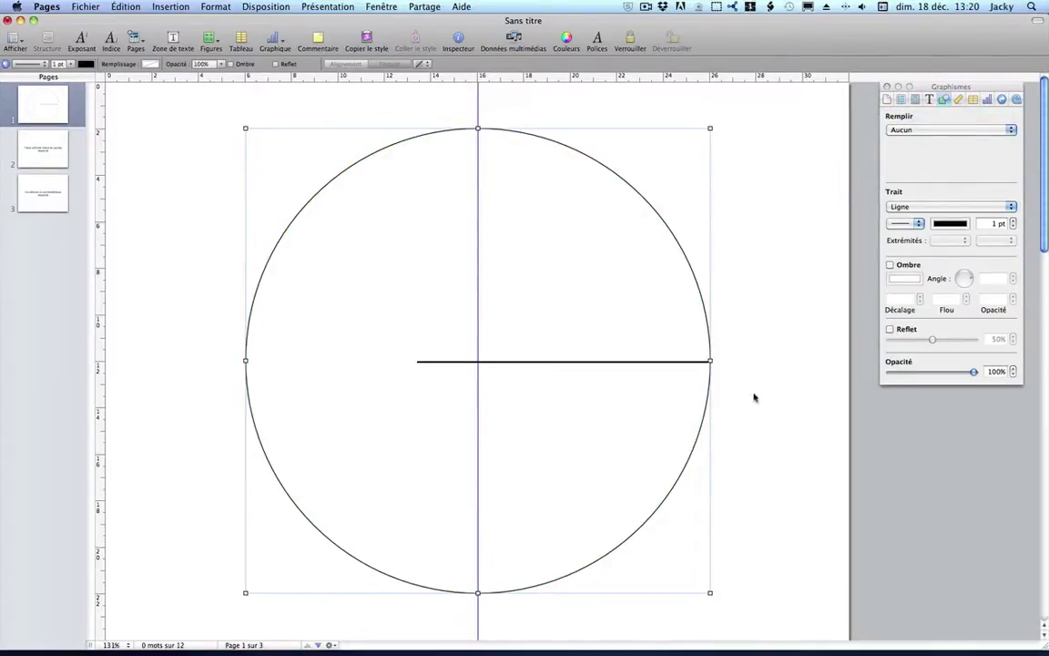
{"action": "left_click", "coordinate": [681, 362]}
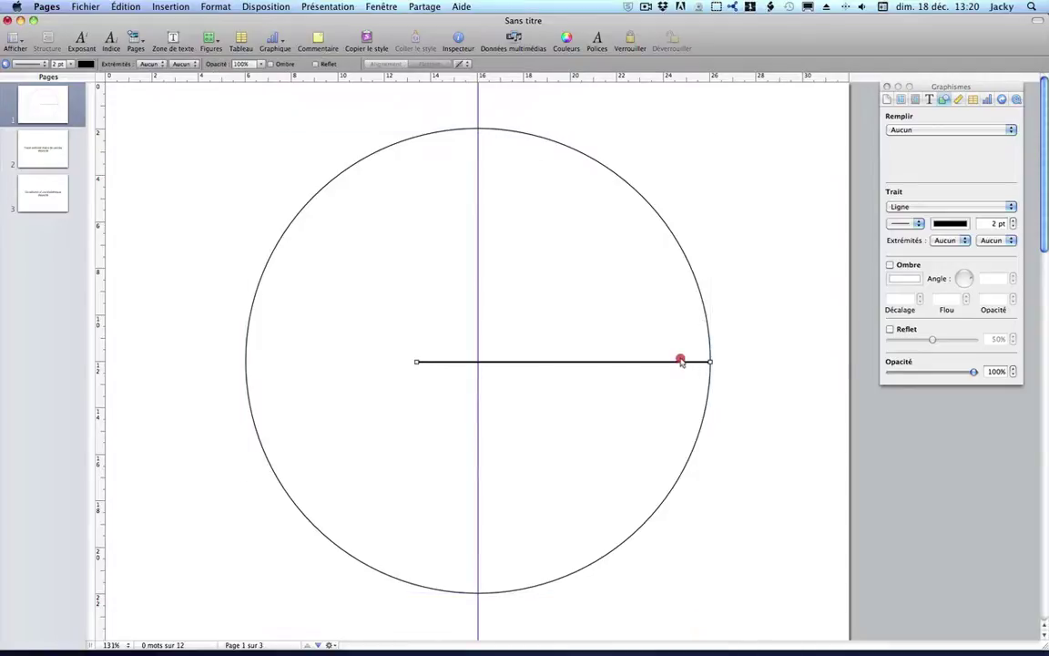
{"action": "left_click", "coordinate": [787, 335]}
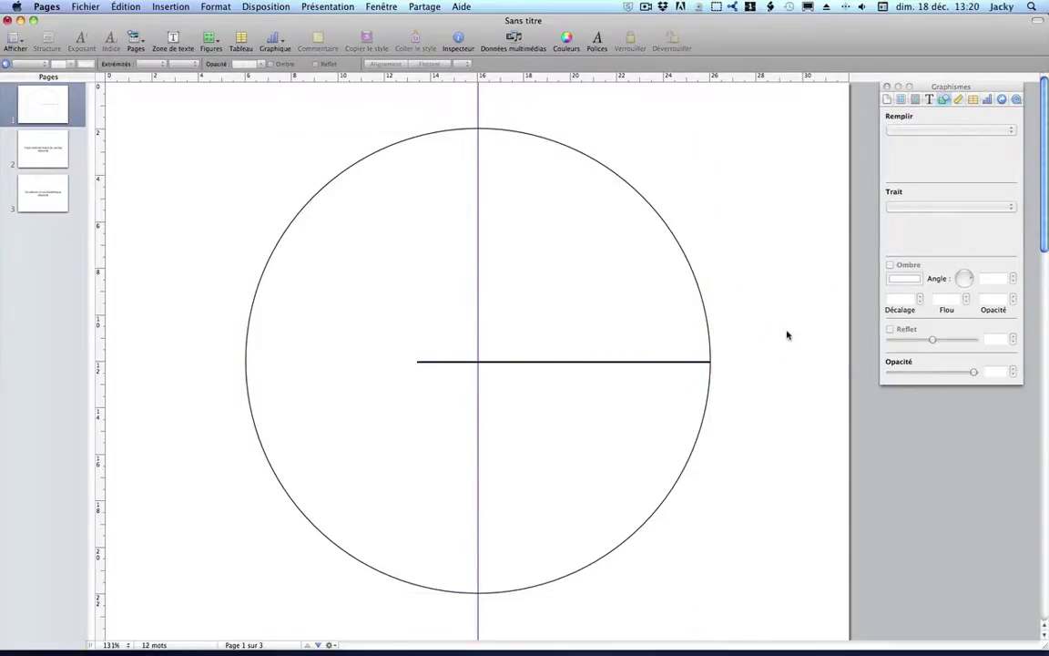
Make the circle's outline editable so it has vector points
{"action": "left_click", "coordinate": [694, 274]}
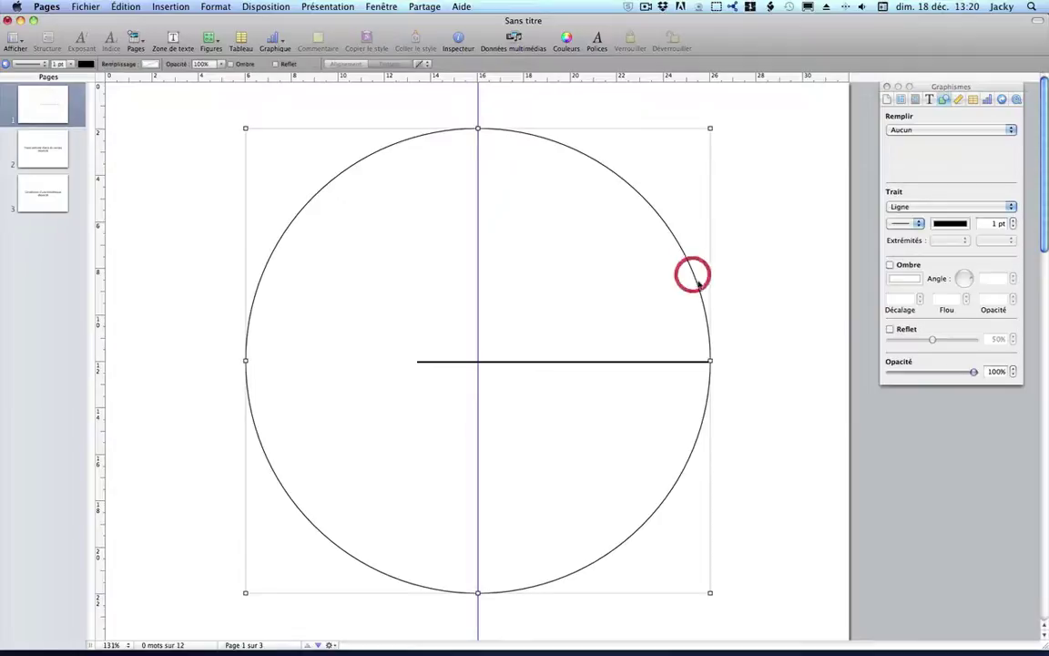
{"action": "left_click", "coordinate": [216, 7]}
{"action": "mouse_move", "coordinate": [259, 76]}
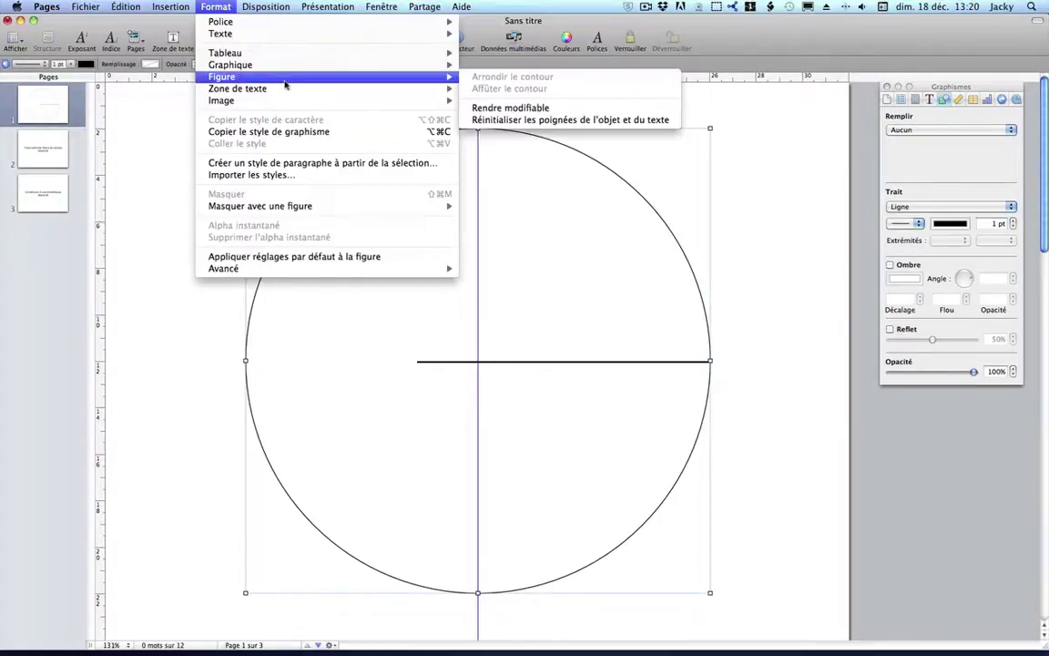
{"action": "left_click", "coordinate": [568, 121]}
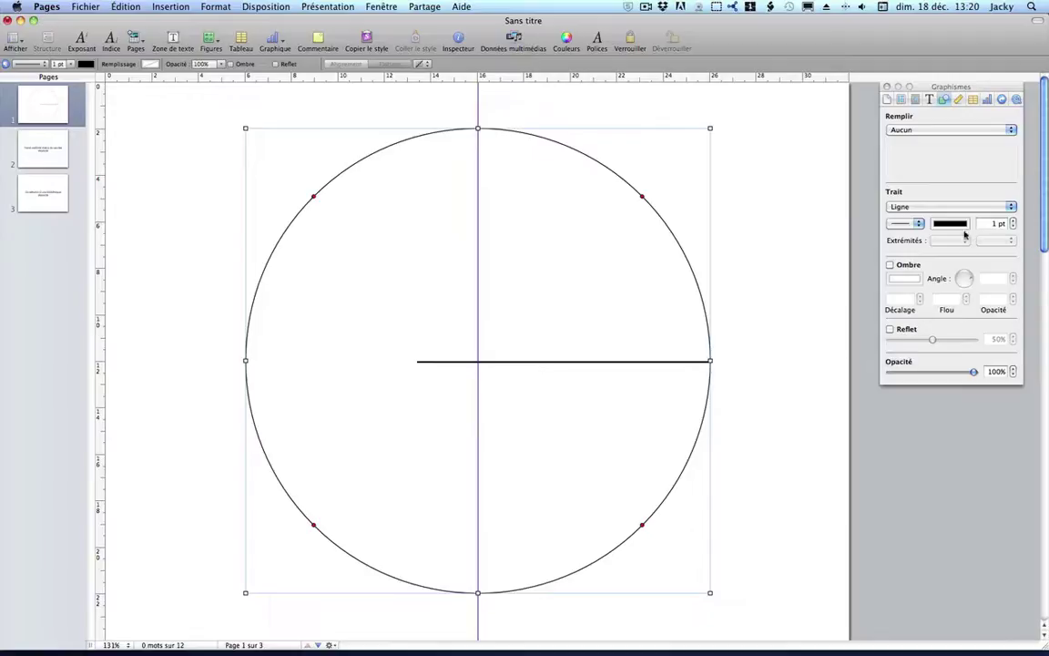
Rotate the editable circle to 7° and change the rotation angle to 353°
{"action": "left_click", "coordinate": [959, 99]}
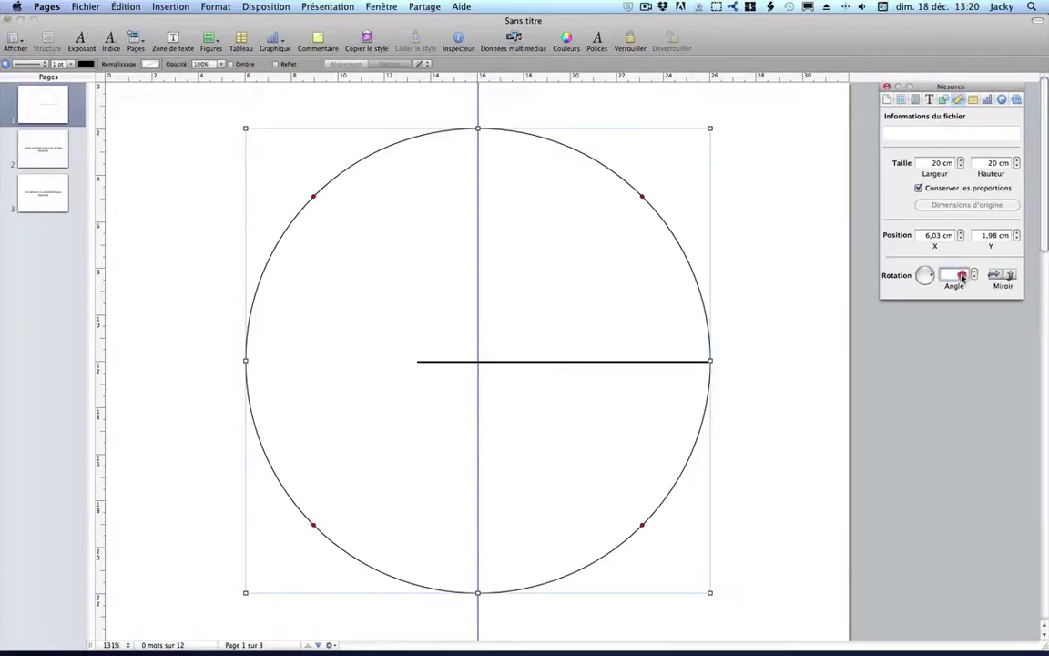
{"action": "left_click", "coordinate": [959, 275]}
{"action": "type", "text": "7"}
{"action": "key", "text": "Return"}
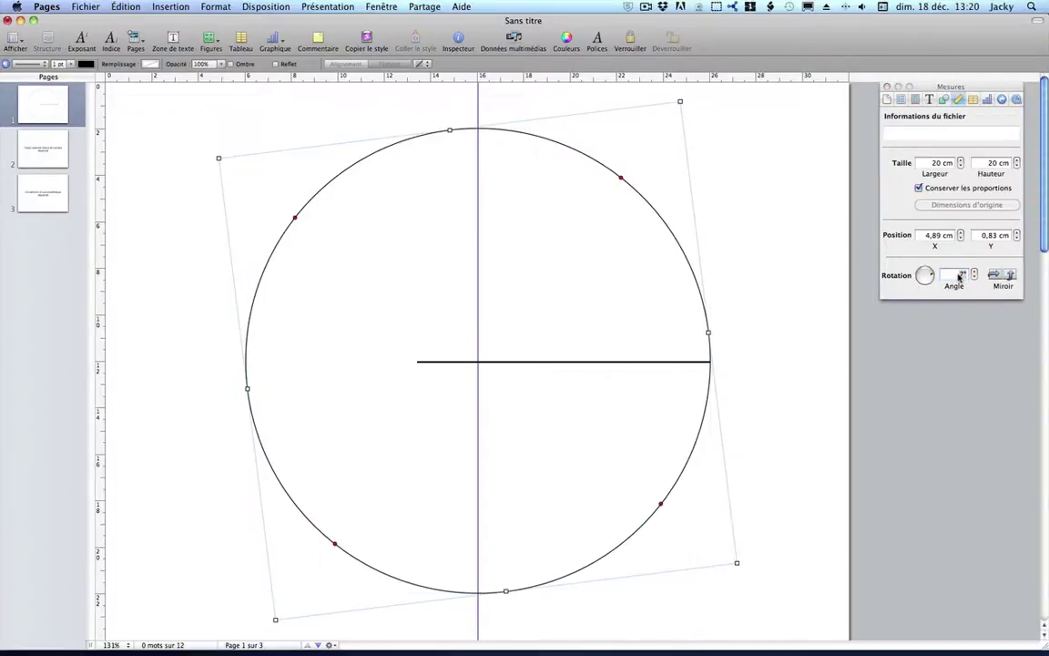
{"action": "left_click", "coordinate": [961, 275]}
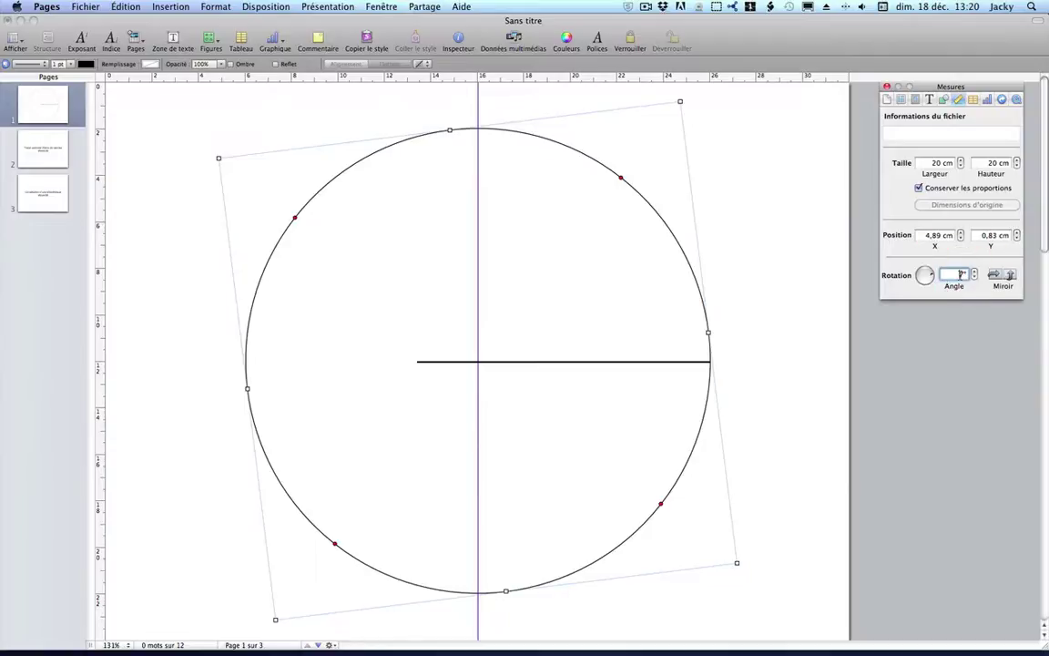
{"action": "key", "text": "Return"}
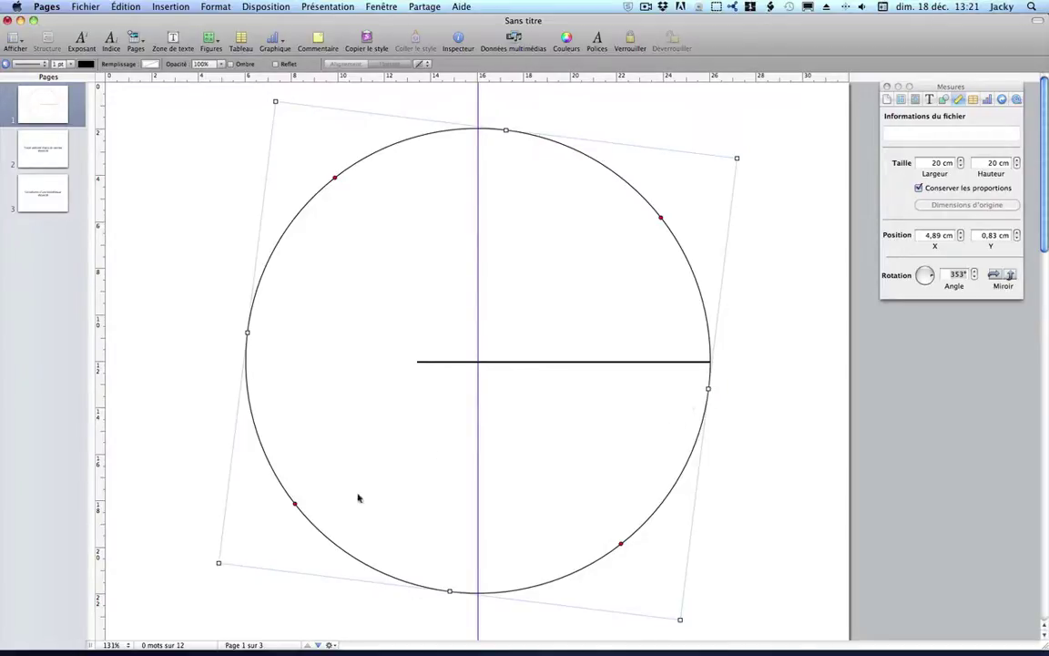
Set the stroke thickness of the horizontal line to 0,5 pt and that of the circle to 0,75 pt
{"action": "left_click", "coordinate": [110, 645]}
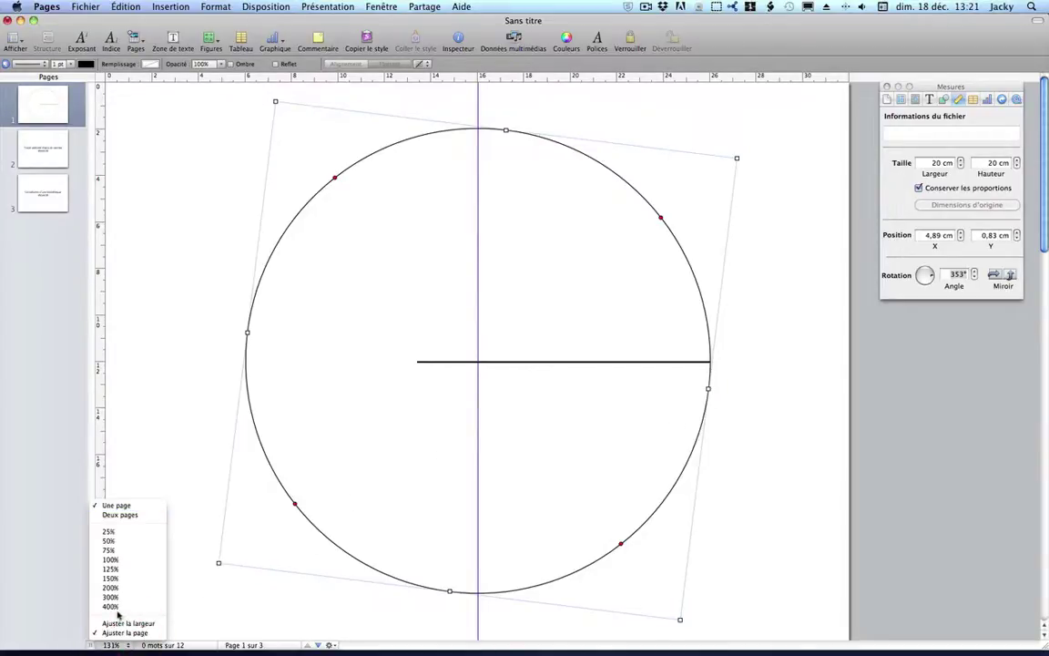
{"action": "left_click", "coordinate": [110, 607]}
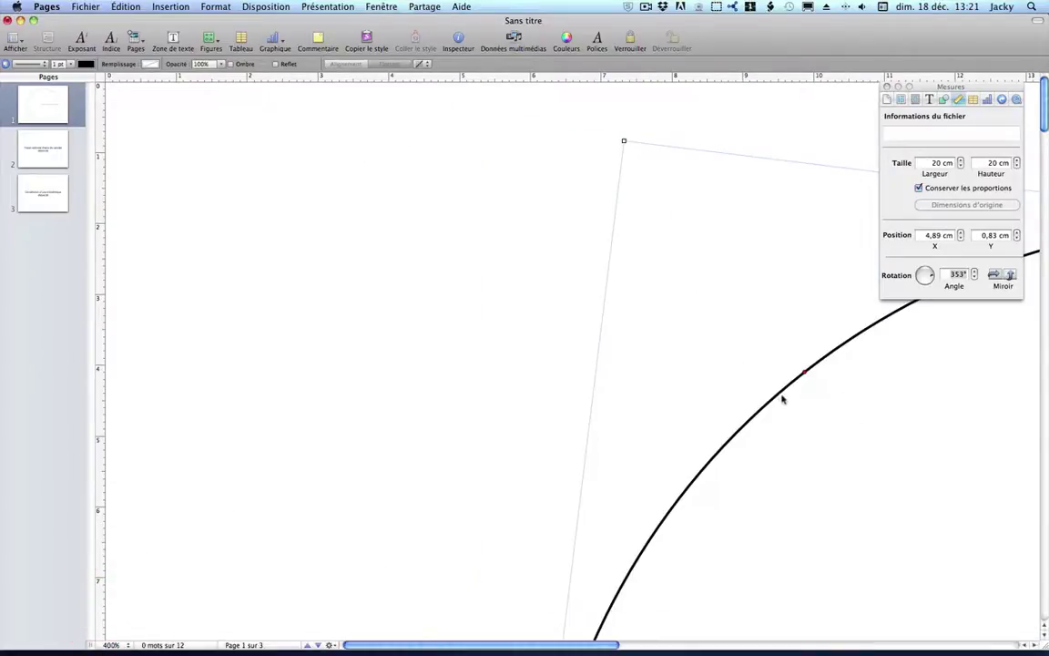
{"action": "scroll", "coordinate": [784, 397], "scroll_direction": "right", "scroll_amount": 15}
{"action": "scroll", "coordinate": [783, 397], "scroll_direction": "down", "scroll_amount": 5}
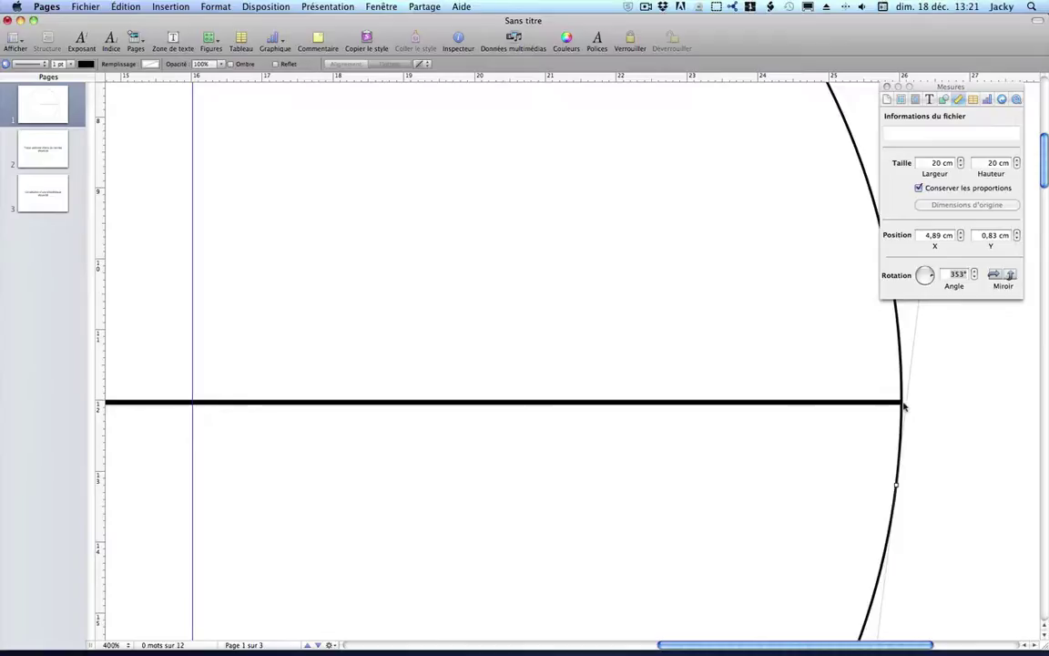
{"action": "scroll", "coordinate": [824, 381], "scroll_direction": "up", "scroll_amount": 4}
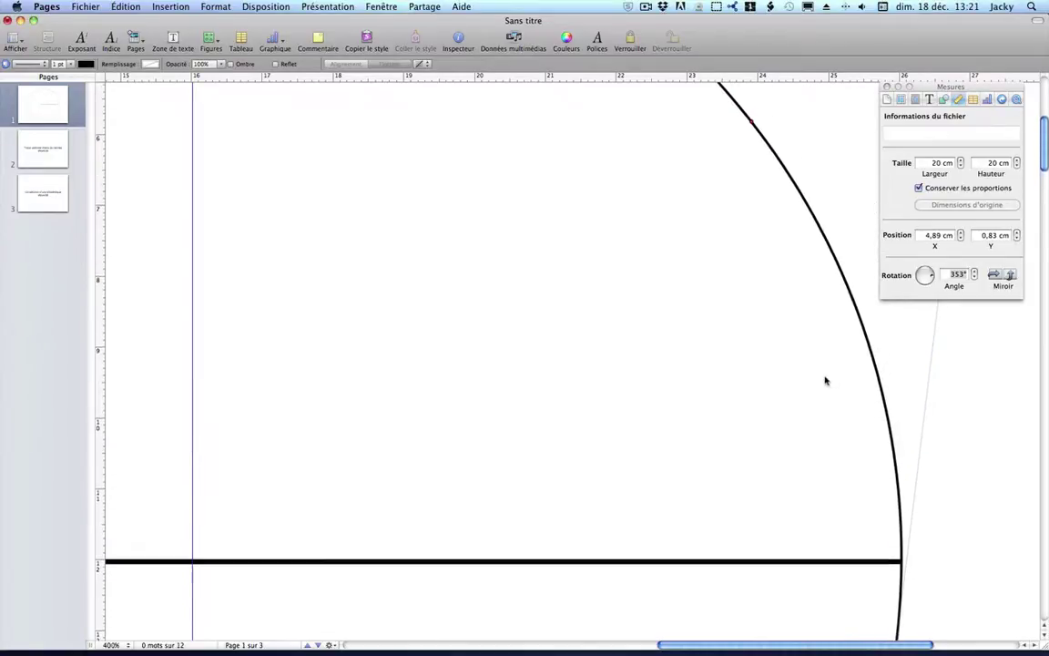
{"action": "scroll", "coordinate": [824, 381], "scroll_direction": "up", "scroll_amount": 1}
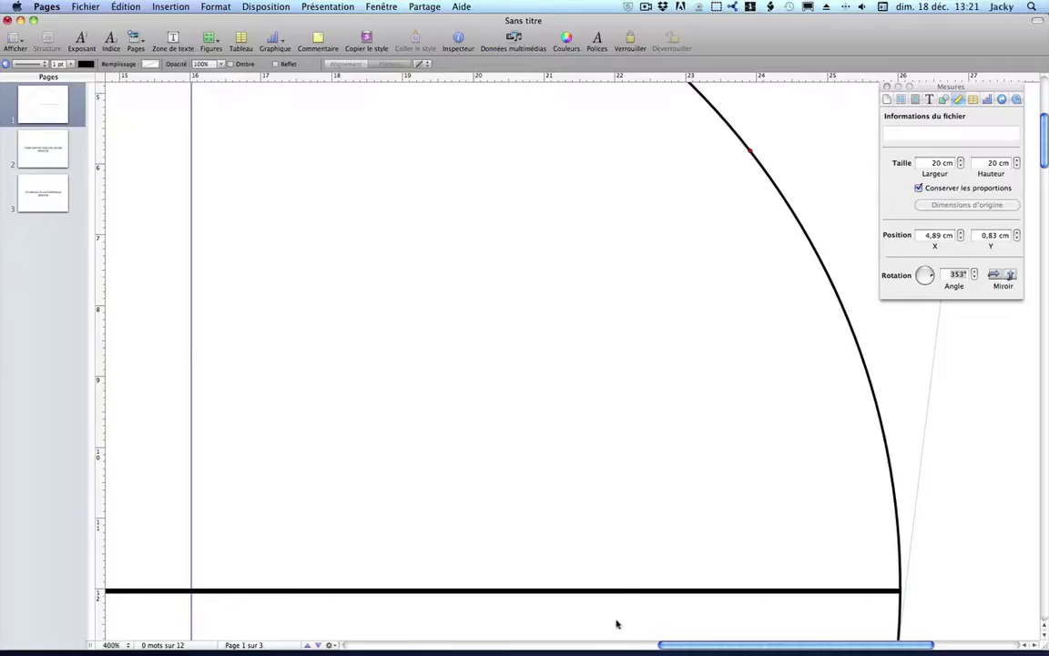
{"action": "left_click", "coordinate": [622, 592]}
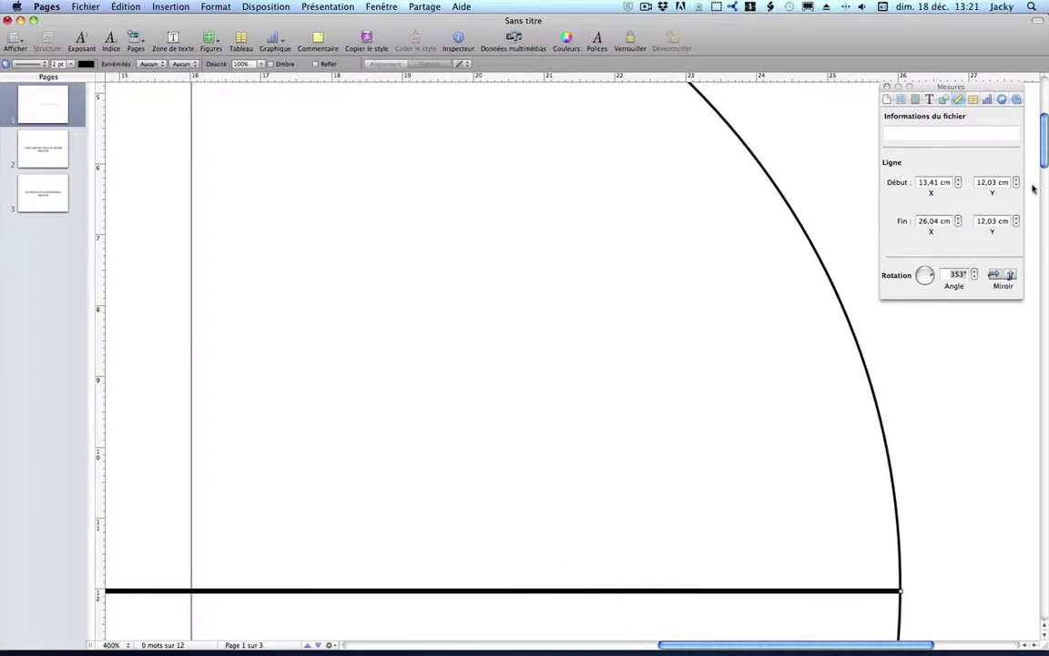
{"action": "left_click", "coordinate": [944, 98]}
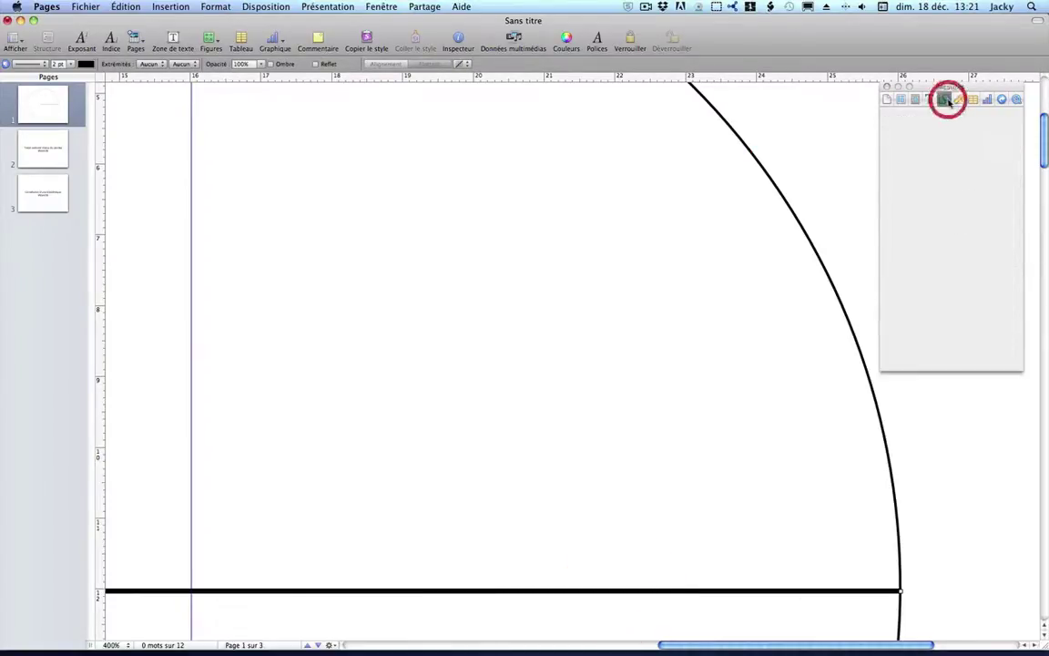
{"action": "left_click", "coordinate": [1013, 227]}
{"action": "left_click", "coordinate": [1013, 227]}
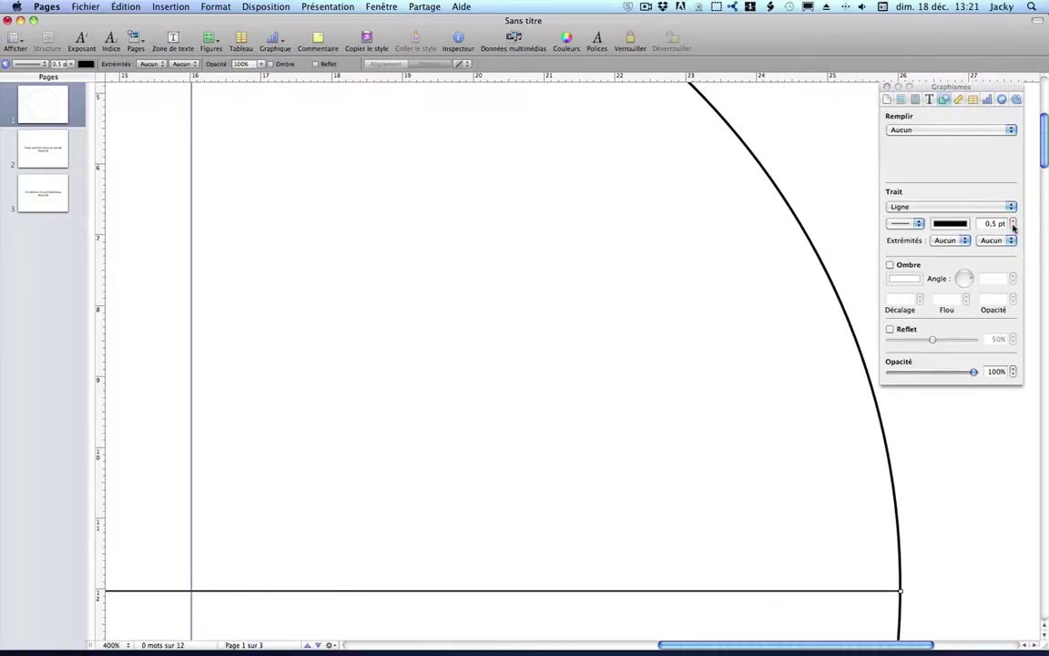
{"action": "left_click", "coordinate": [837, 285]}
{"action": "left_click", "coordinate": [1013, 227]}
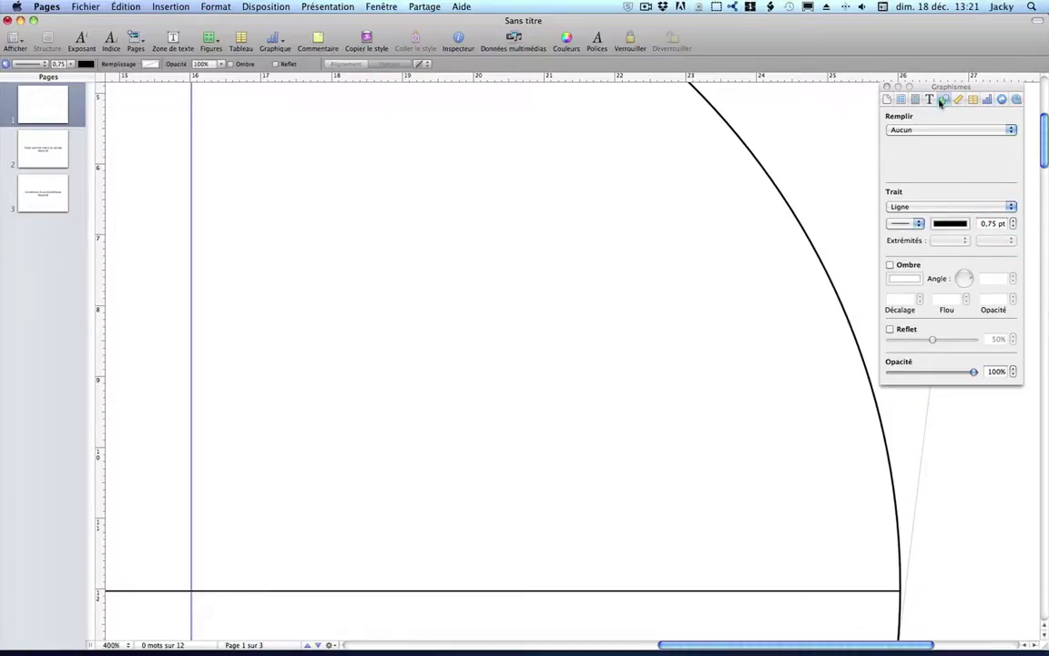
Add a vector point on the circle's outline exactly where the horizontal line's right end meets it
{"action": "left_click", "coordinate": [811, 248]}
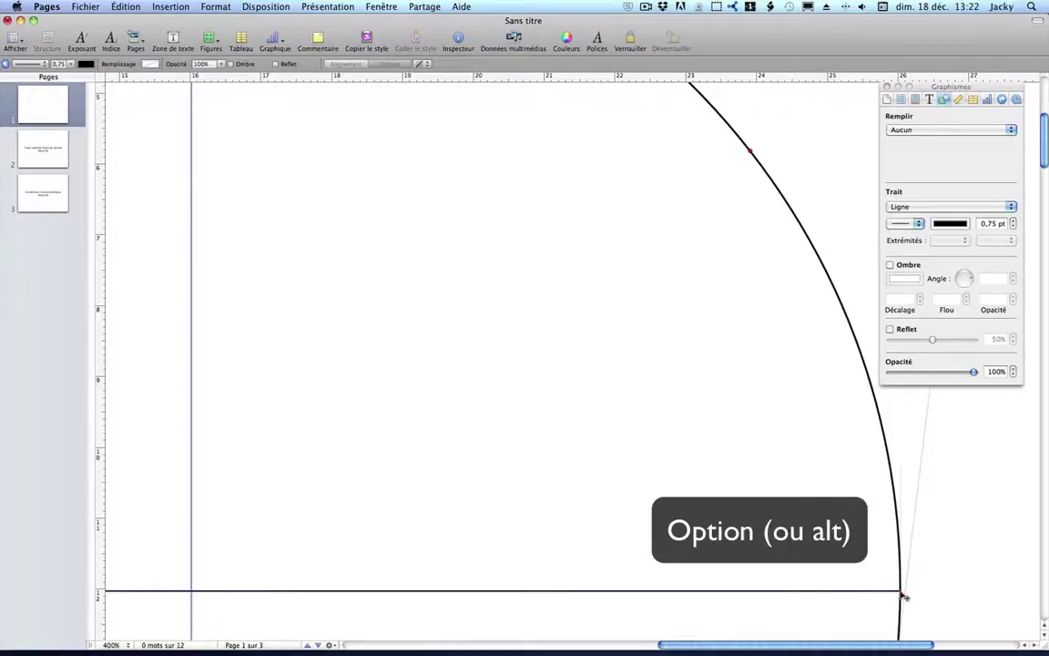
{"action": "left_click", "coordinate": [901, 594], "text": "alt"}
{"action": "scroll", "coordinate": [967, 605], "scroll_direction": "down", "scroll_amount": 3}
{"action": "scroll", "coordinate": [963, 607], "scroll_direction": "down", "scroll_amount": 3}
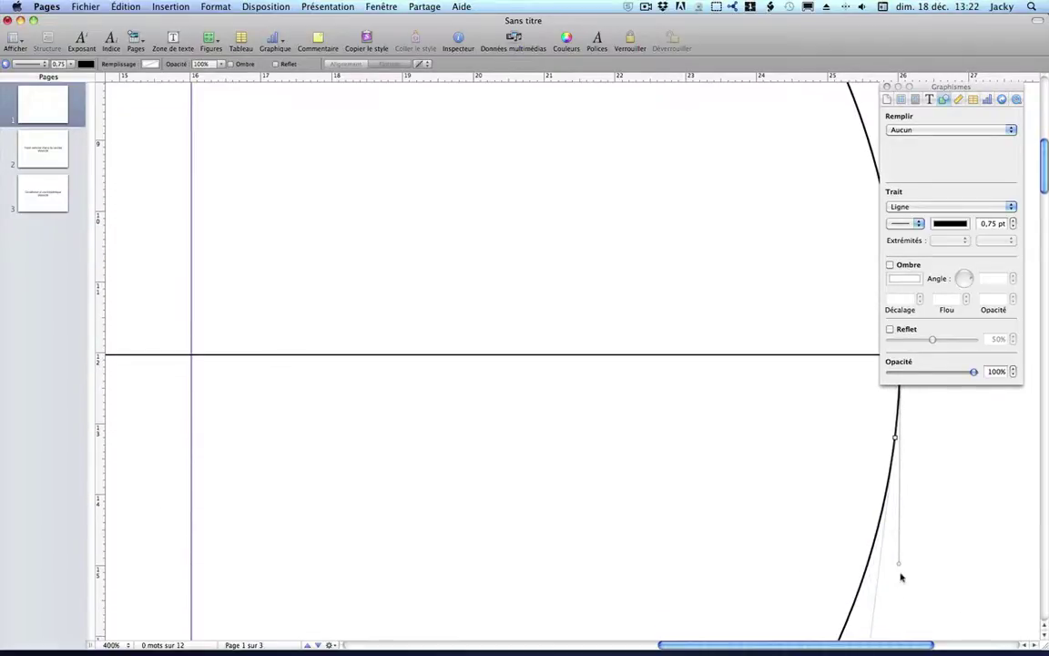
{"action": "scroll", "coordinate": [930, 529], "scroll_direction": "up", "scroll_amount": 10}
{"action": "scroll", "coordinate": [930, 529], "scroll_direction": "down", "scroll_amount": 5}
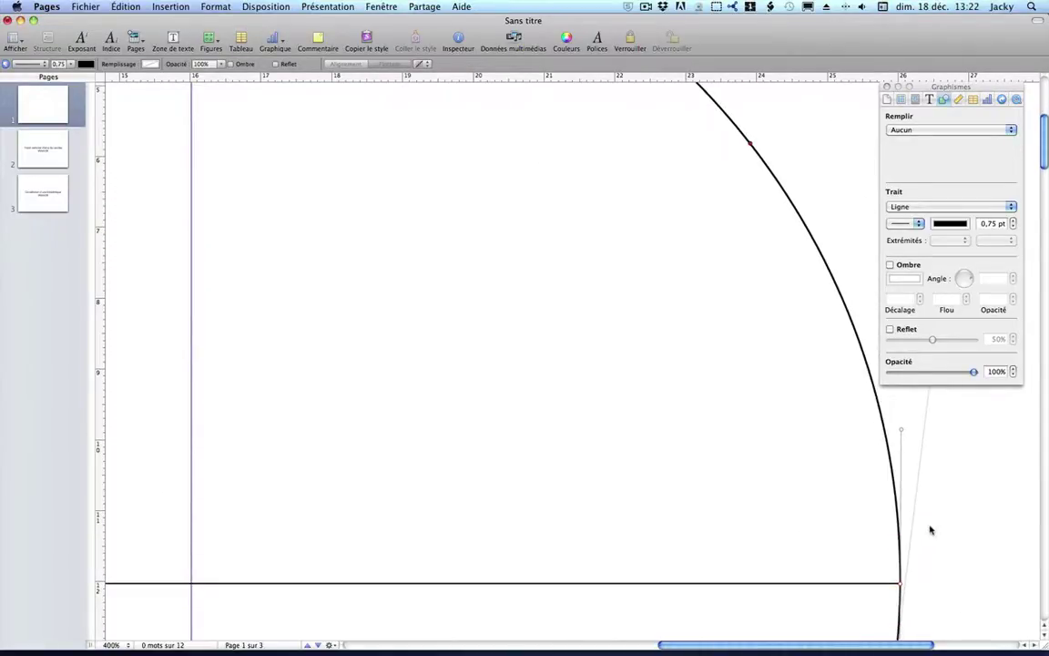
{"action": "scroll", "coordinate": [930, 529], "scroll_direction": "down", "scroll_amount": 5}
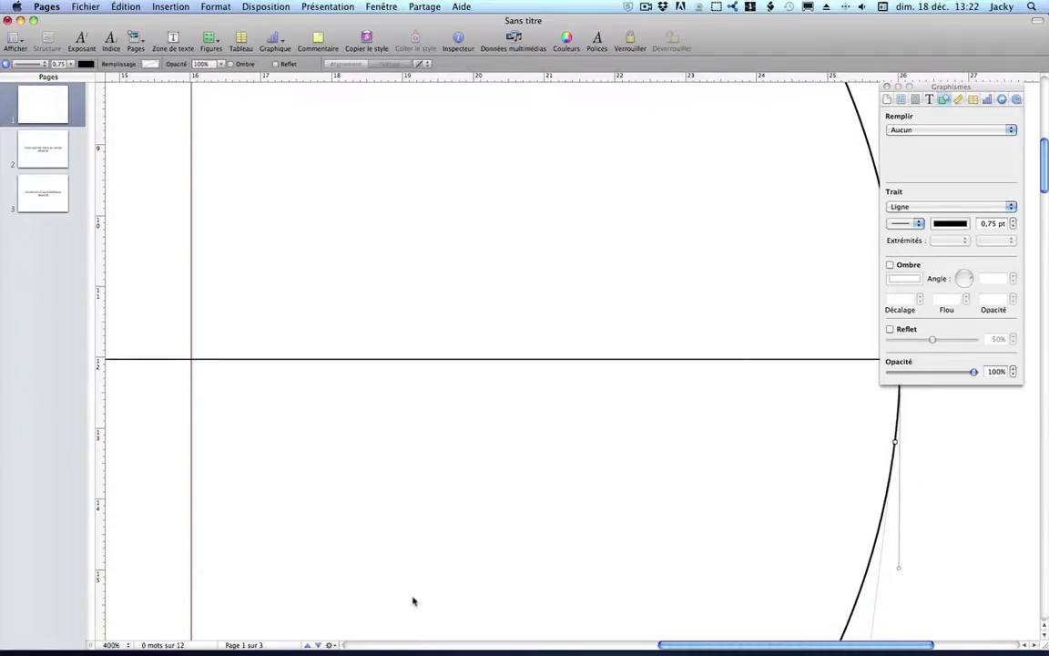
{"action": "left_click", "coordinate": [123, 645]}
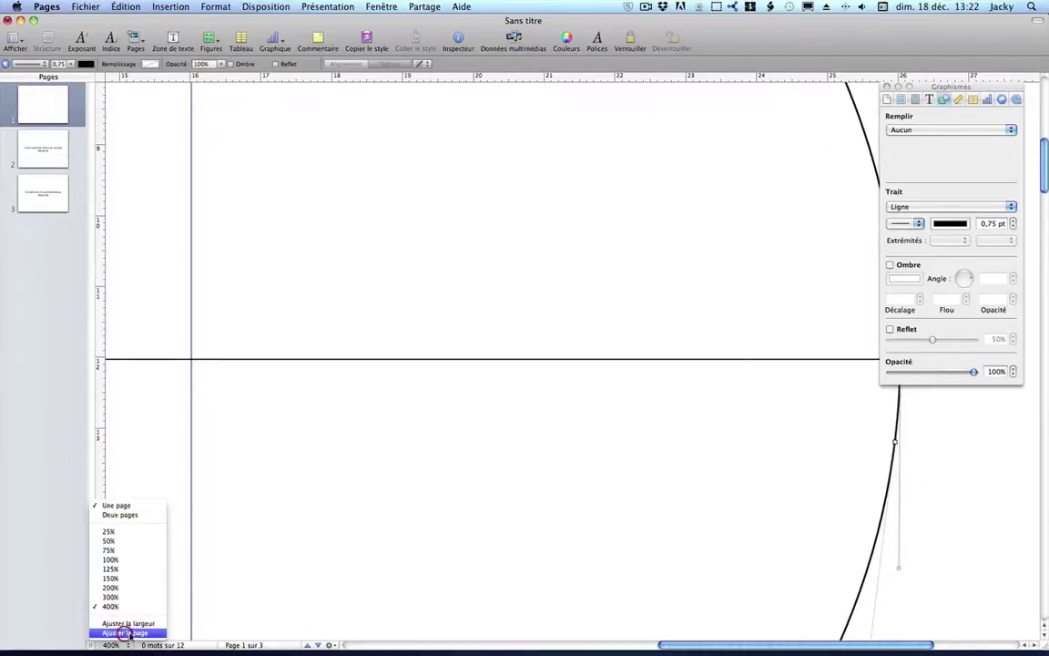
{"action": "left_click", "coordinate": [135, 637]}
{"action": "left_click", "coordinate": [44, 97]}
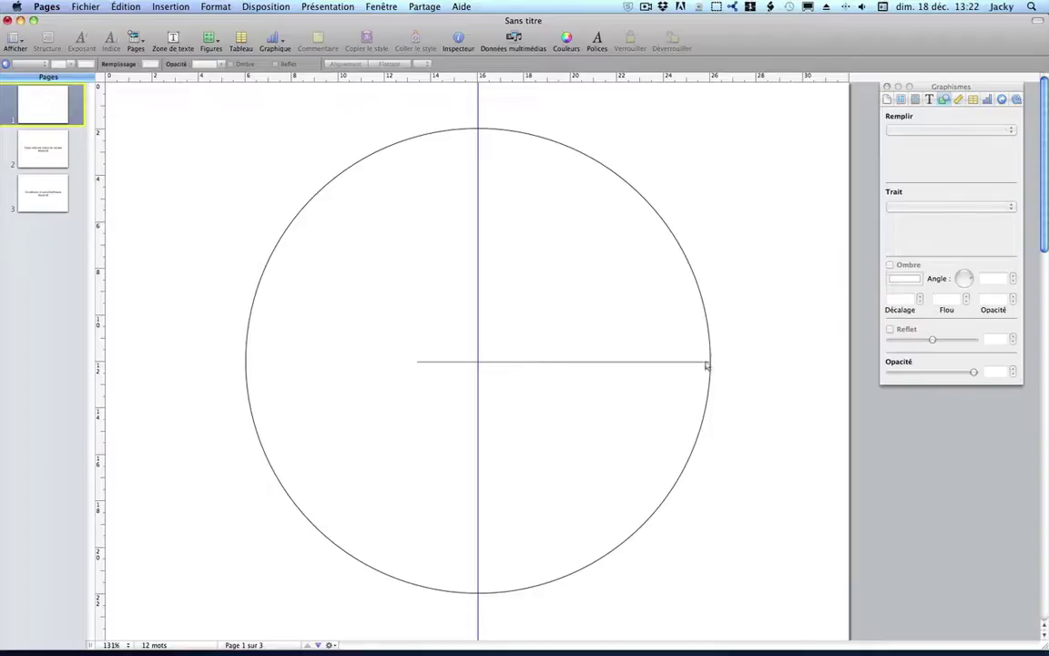
Delete the circle's lower-right, lower-left and upper-left vector points, keeping only the arc between the upper-right point and the line's end
{"action": "left_click", "coordinate": [708, 327]}
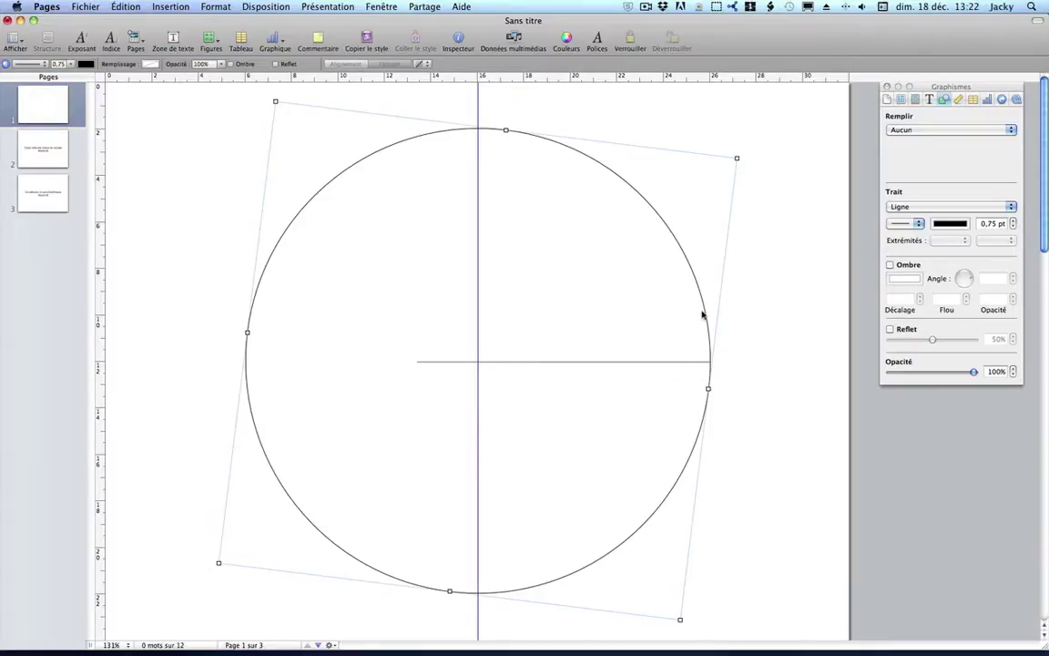
{"action": "left_click", "coordinate": [706, 312]}
{"action": "left_click", "coordinate": [622, 545]}
{"action": "key", "text": "Delete"}
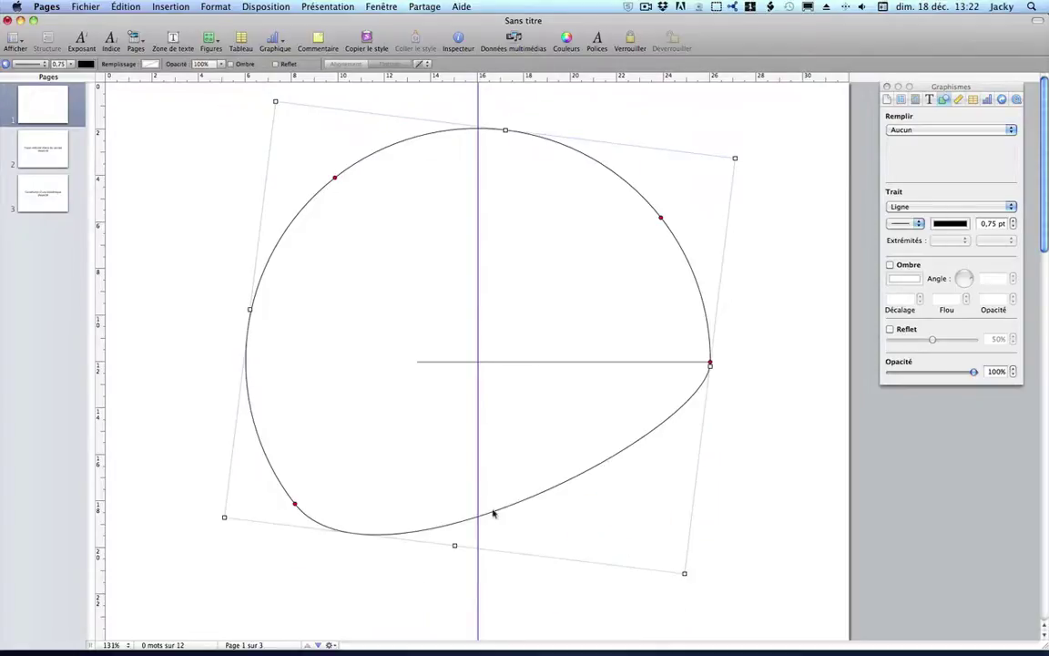
{"action": "left_click", "coordinate": [295, 506]}
{"action": "key", "text": "Delete"}
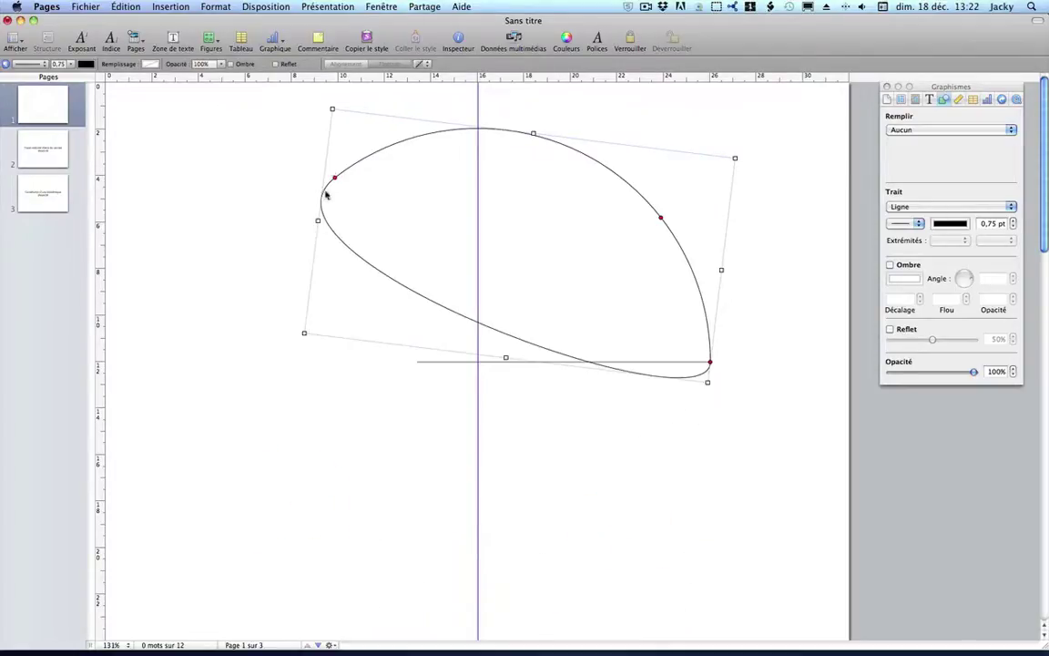
{"action": "left_click", "coordinate": [335, 179]}
{"action": "key", "text": "Delete"}
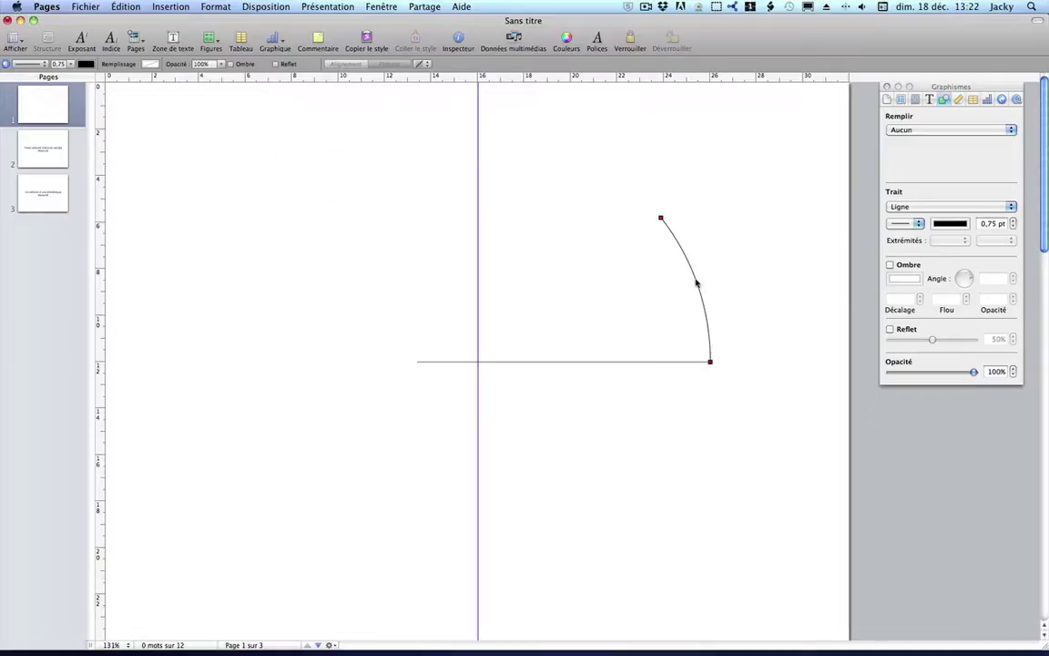
Delete the horizontal line and the remaining arc from the page
{"action": "left_click", "coordinate": [644, 363]}
{"action": "key", "text": "Delete"}
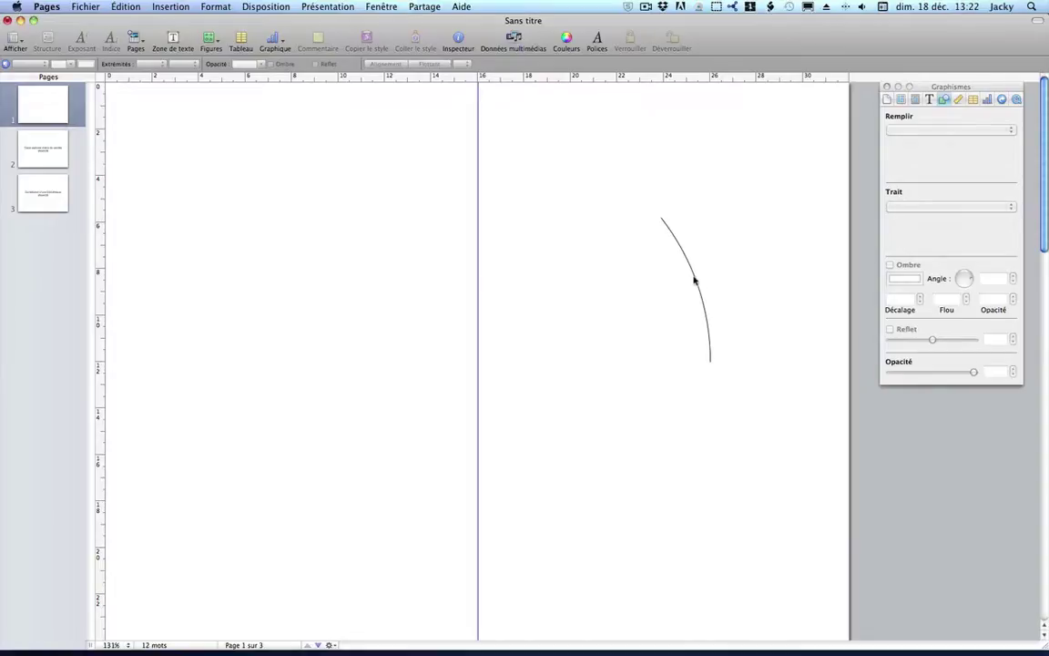
{"action": "left_click", "coordinate": [695, 280]}
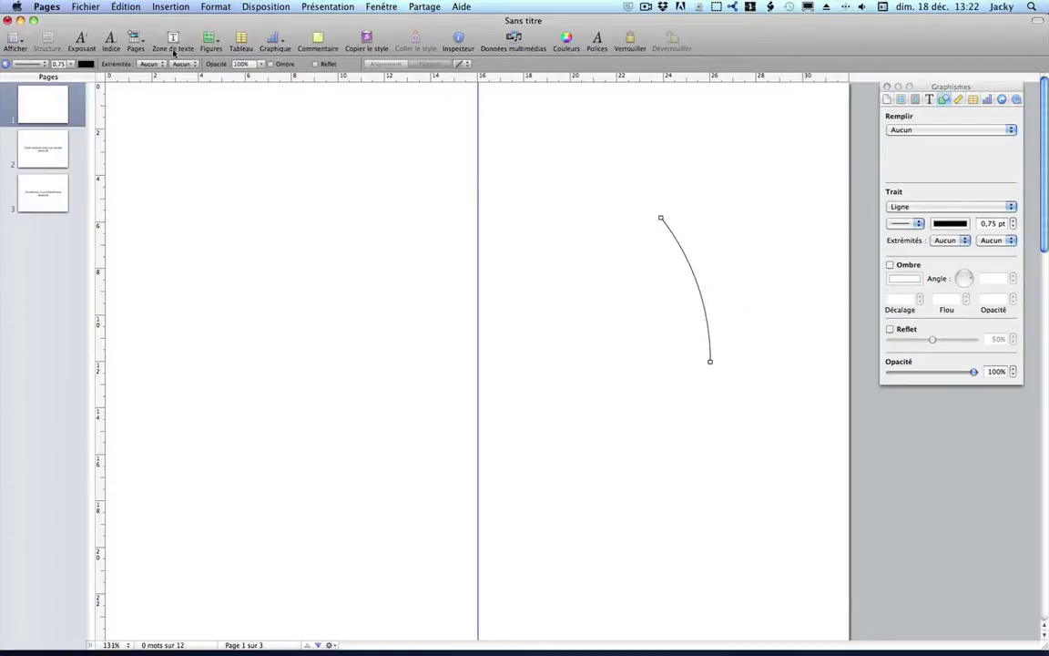
{"action": "key", "text": "Delete"}
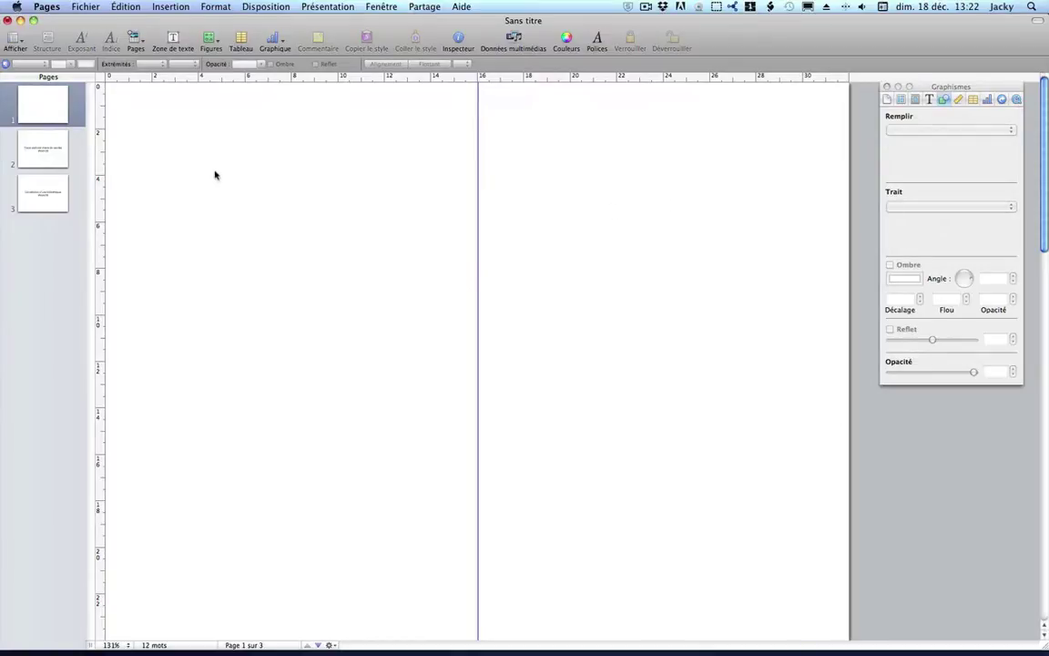
Insert a new horizontal line, extend its right end to about 26 cm on the ruler, and set its stroke to 0,5 pt
{"action": "left_click", "coordinate": [208, 40]}
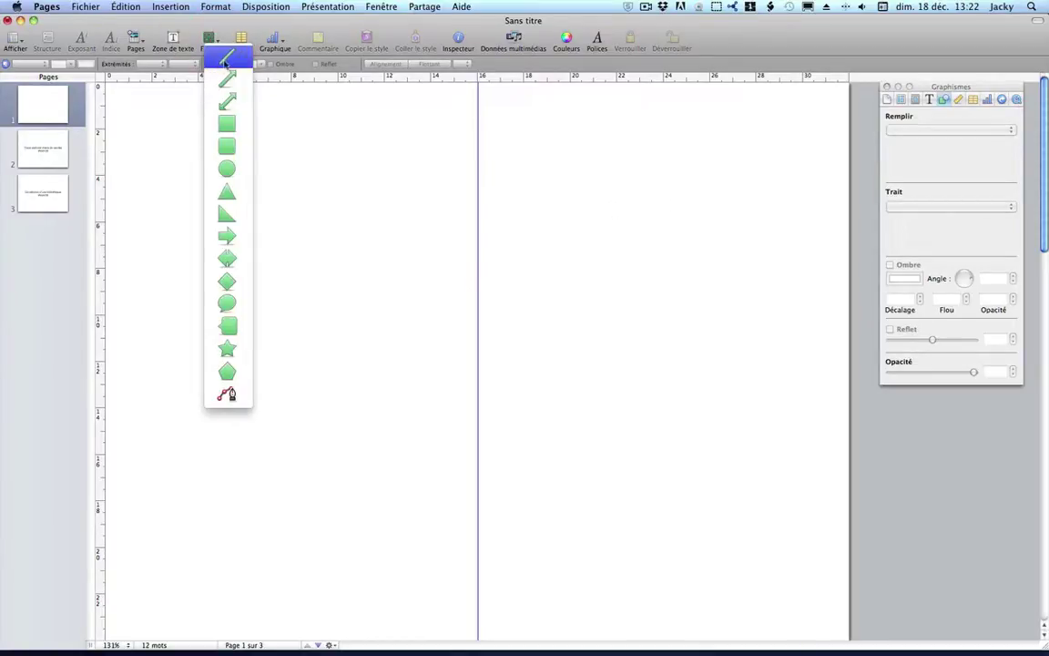
{"action": "left_click", "coordinate": [218, 52]}
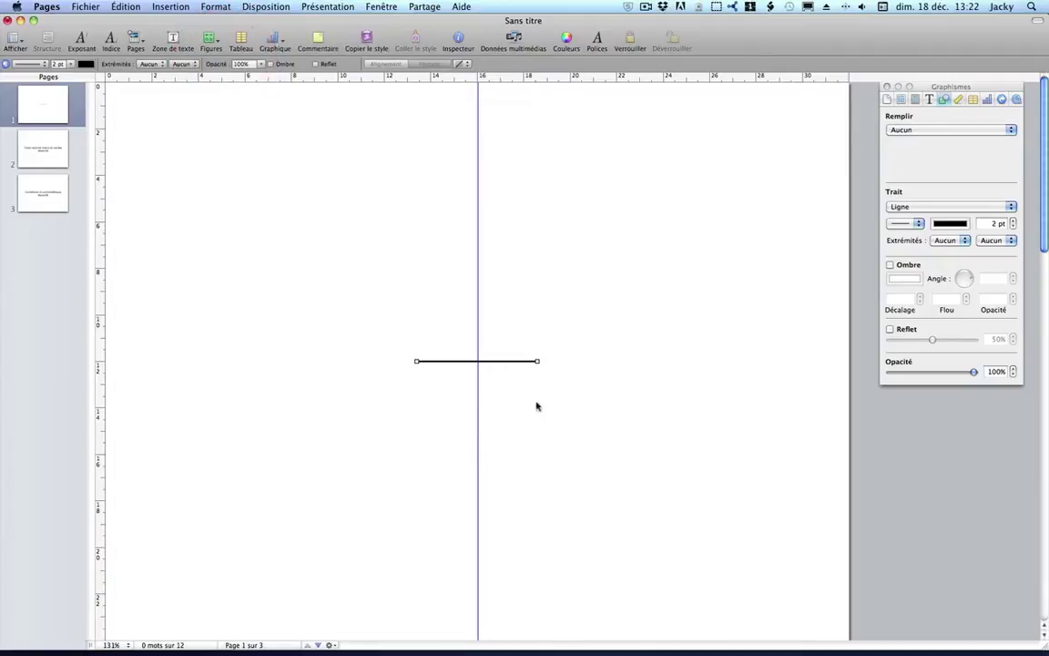
{"action": "left_click_drag", "start_coordinate": [537, 361], "coordinate": [718, 360]}
{"action": "left_click", "coordinate": [1012, 227]}
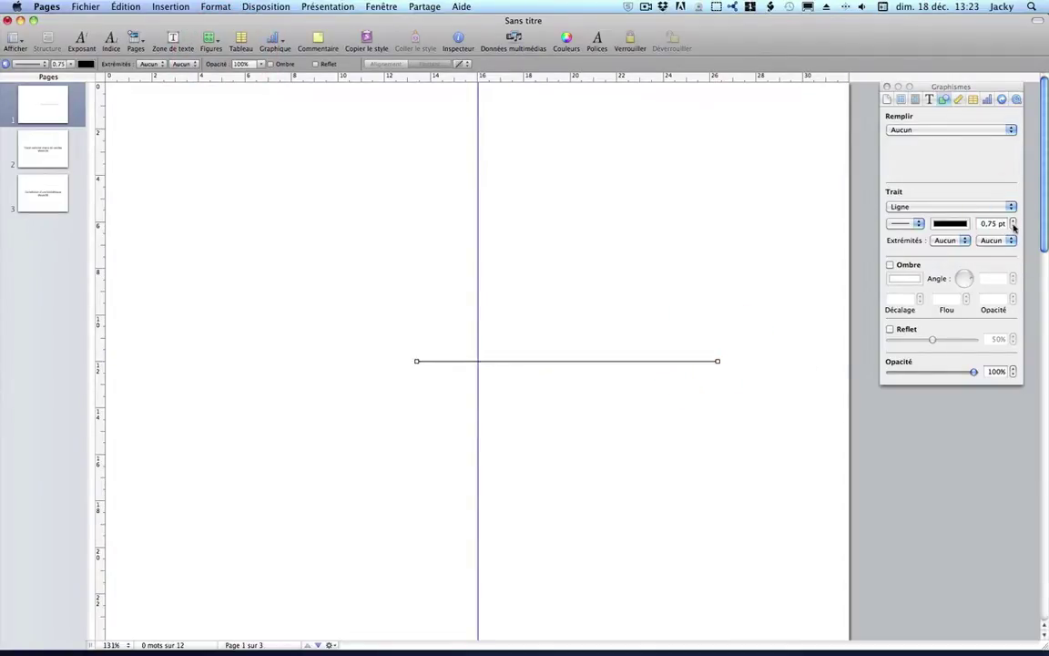
{"action": "left_click", "coordinate": [1012, 226]}
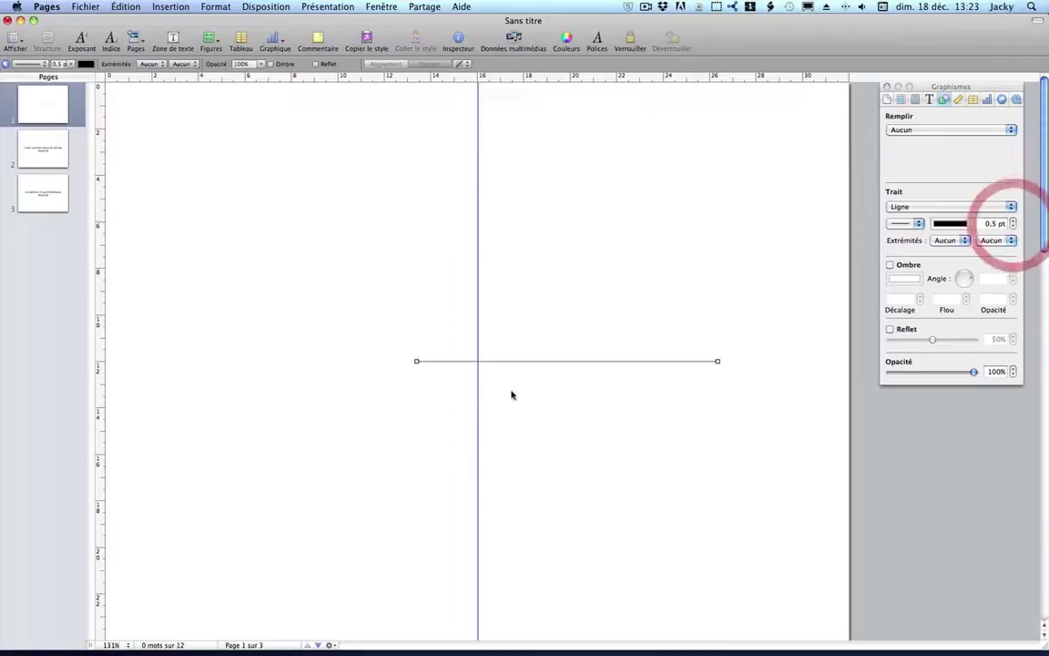
Insert a circle and size it to 20 cm wide and high with its proportions preserved
{"action": "left_click", "coordinate": [218, 38]}
{"action": "left_click", "coordinate": [228, 171]}
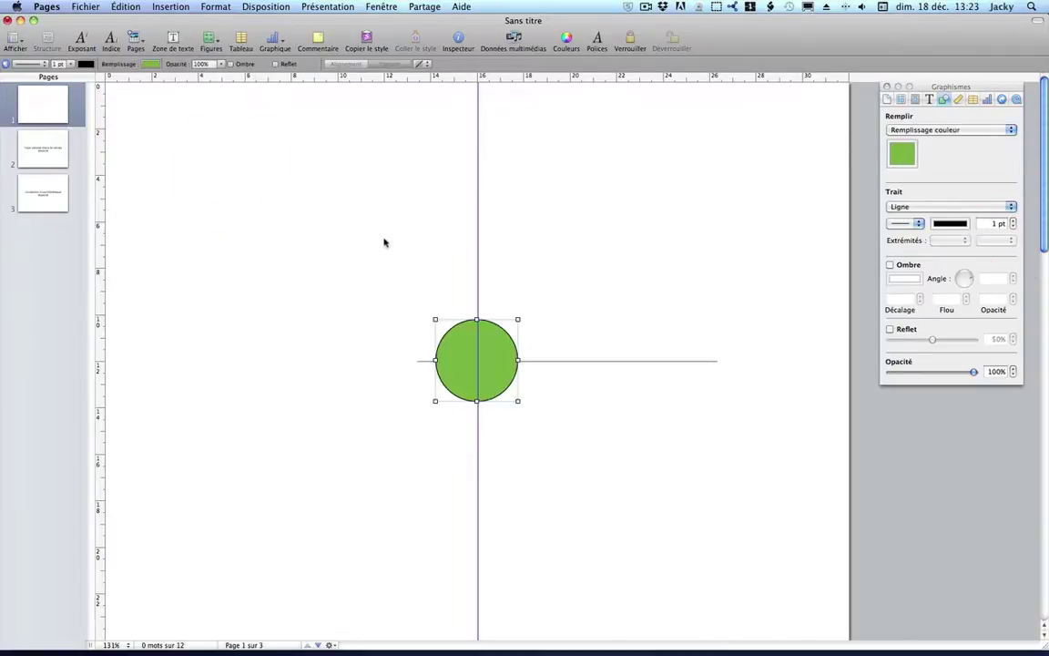
{"action": "left_click", "coordinate": [958, 98]}
{"action": "left_click", "coordinate": [877, 161]}
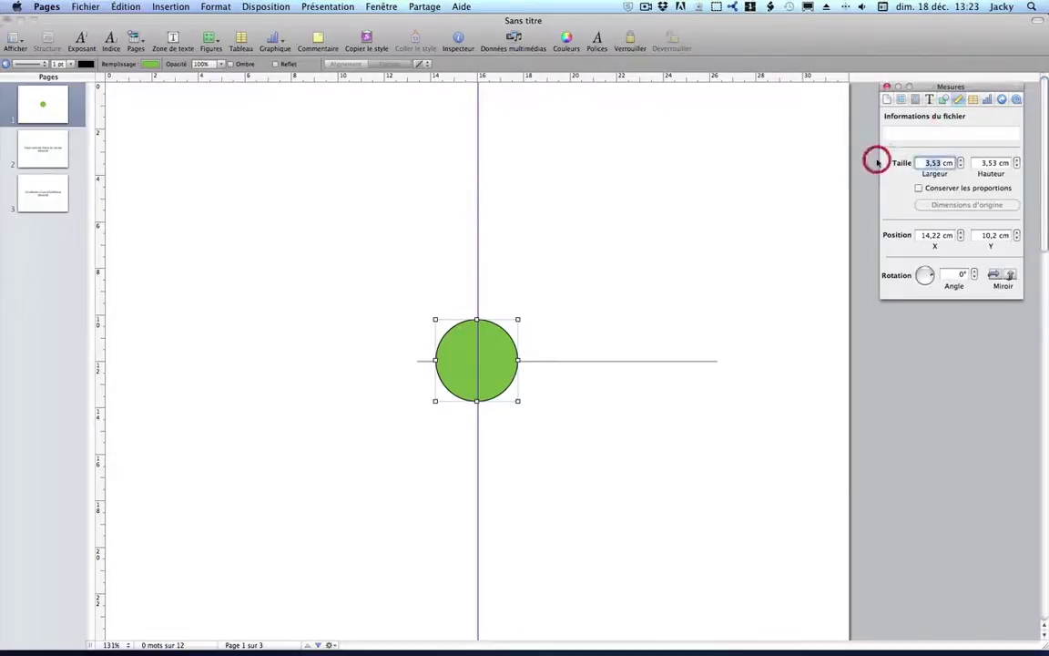
{"action": "type", "text": "20"}
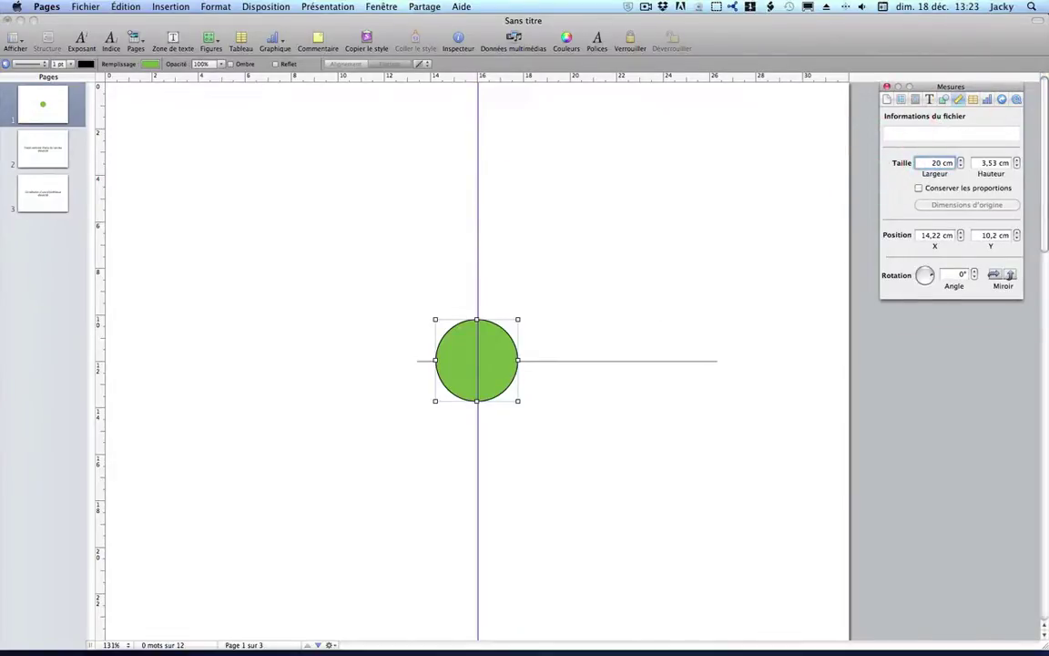
{"action": "left_click", "coordinate": [918, 188]}
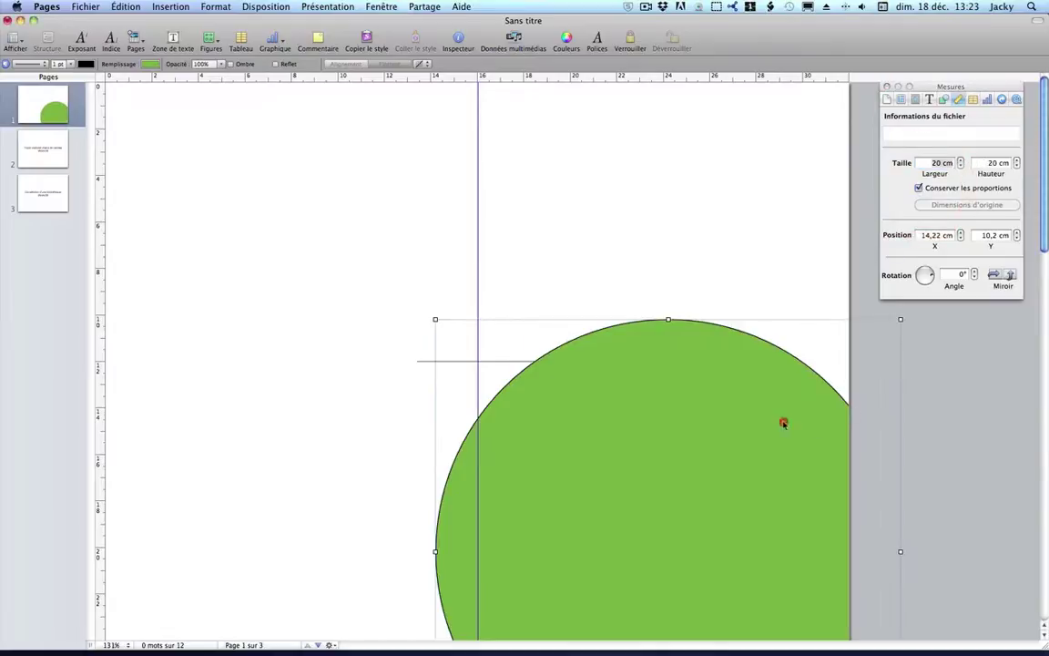
Remove the circle's fill and move it to X 6 cm, Y 1,98 cm, centred on the vertical guide and horizontal line
{"action": "left_click_drag", "start_coordinate": [784, 424], "coordinate": [591, 242]}
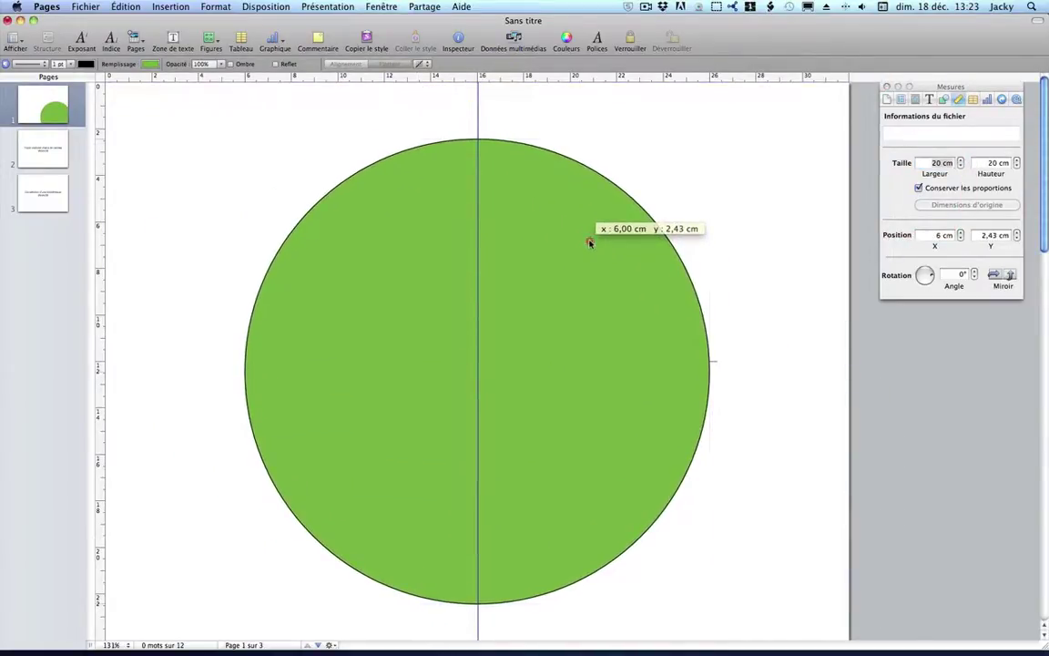
{"action": "left_click", "coordinate": [946, 99]}
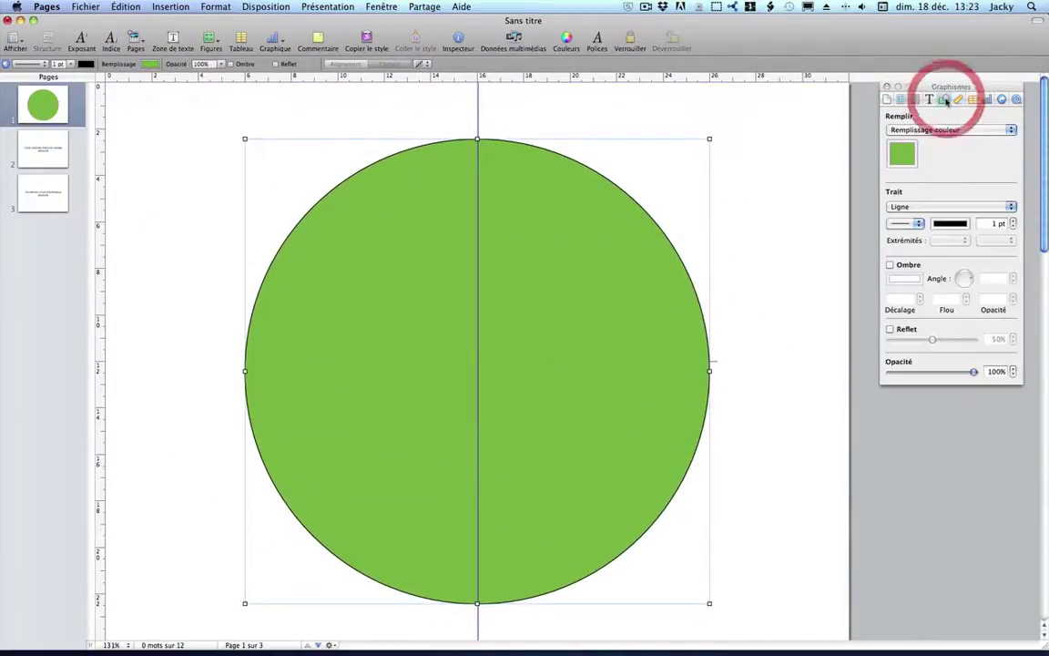
{"action": "left_click", "coordinate": [919, 129]}
{"action": "left_click", "coordinate": [920, 122]}
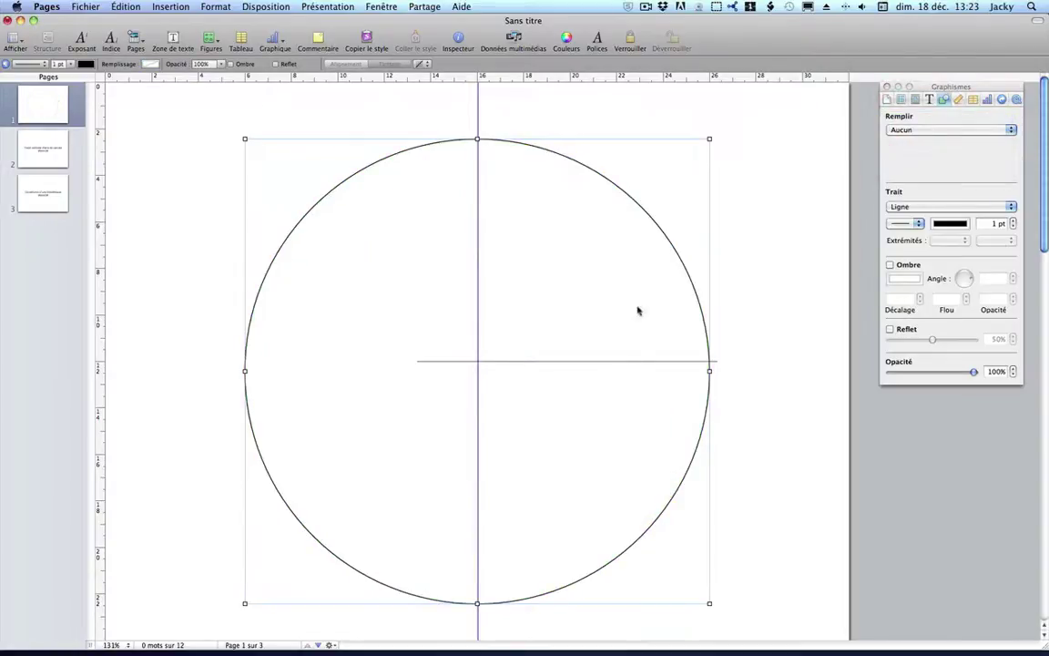
{"action": "left_click_drag", "start_coordinate": [674, 252], "coordinate": [674, 242]}
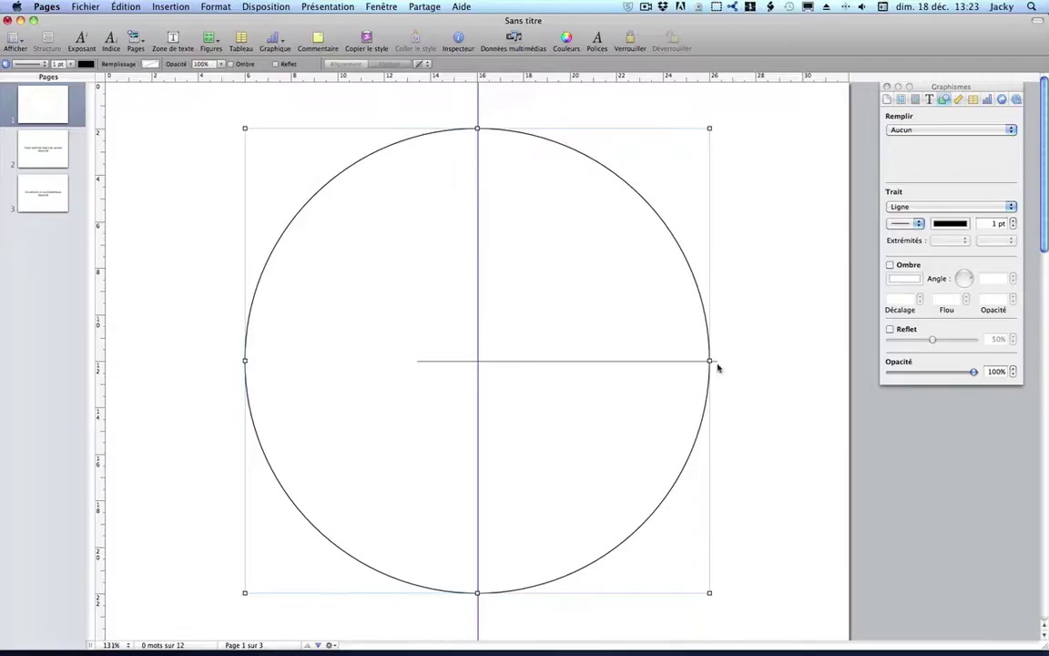
Make the unfilled circle editable and set its rotation angle to 15°
{"action": "left_click", "coordinate": [672, 237]}
{"action": "left_click", "coordinate": [692, 271]}
{"action": "left_click", "coordinate": [662, 222]}
{"action": "left_click", "coordinate": [958, 99]}
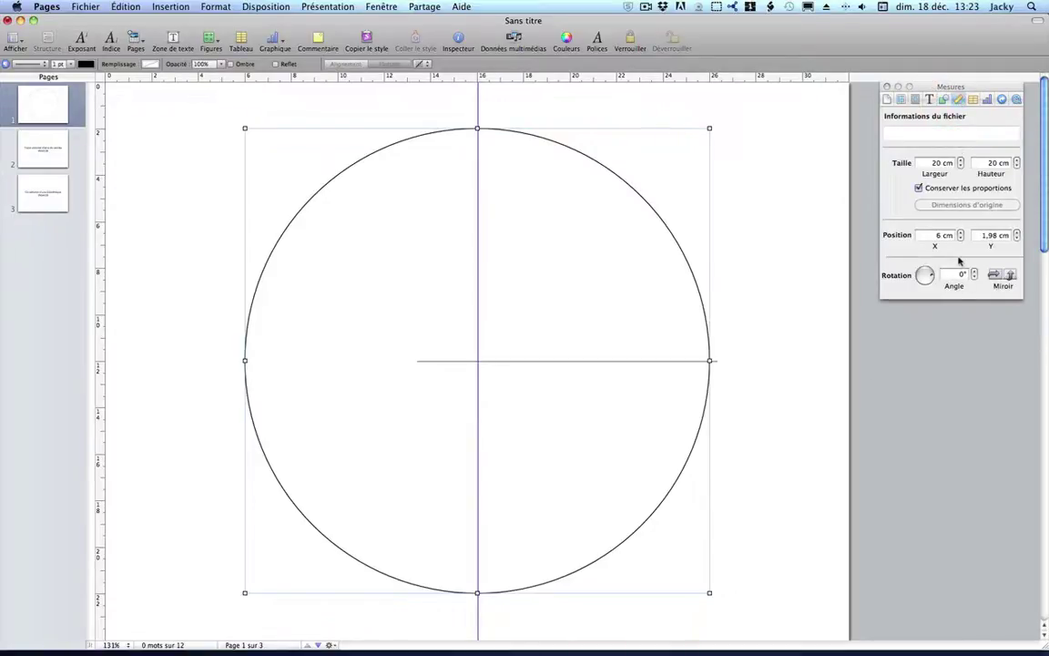
{"action": "left_click", "coordinate": [961, 277]}
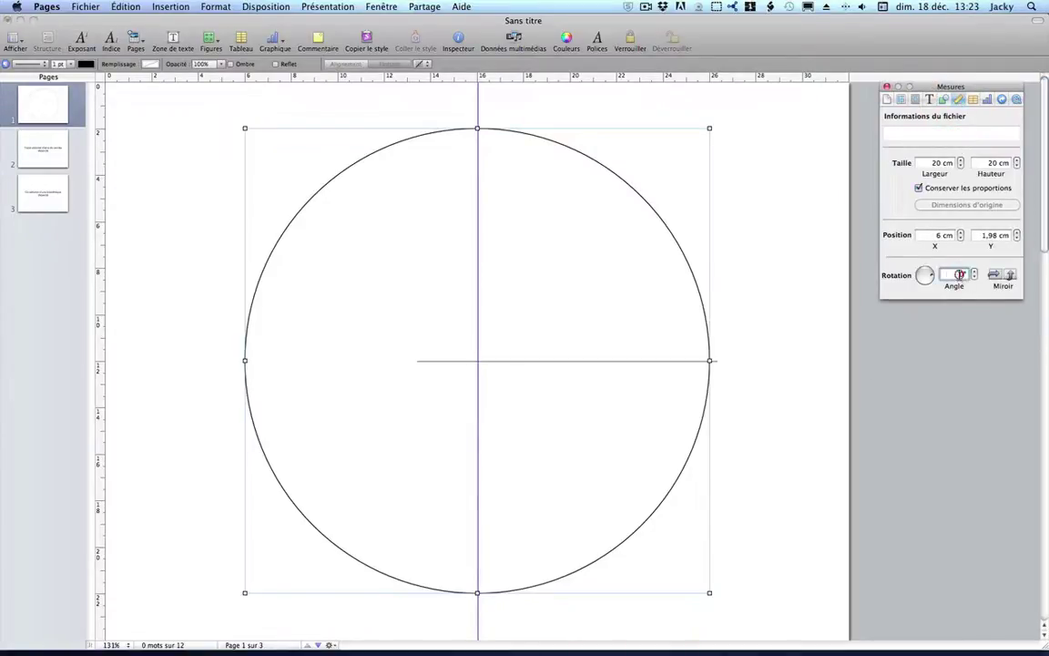
{"action": "left_click", "coordinate": [197, 7]}
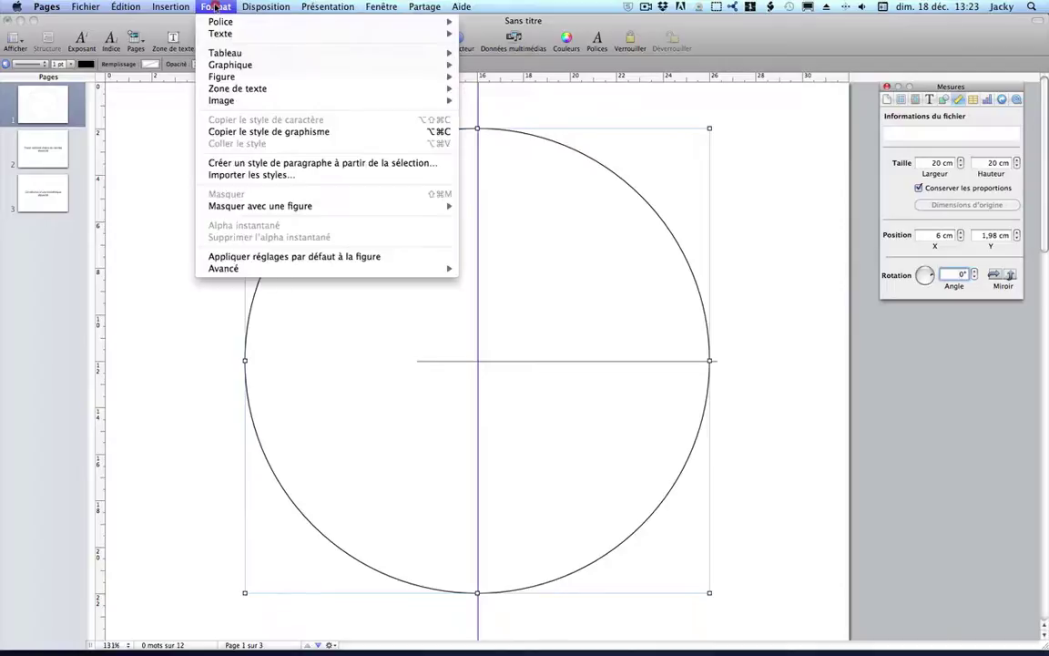
{"action": "mouse_move", "coordinate": [217, 86]}
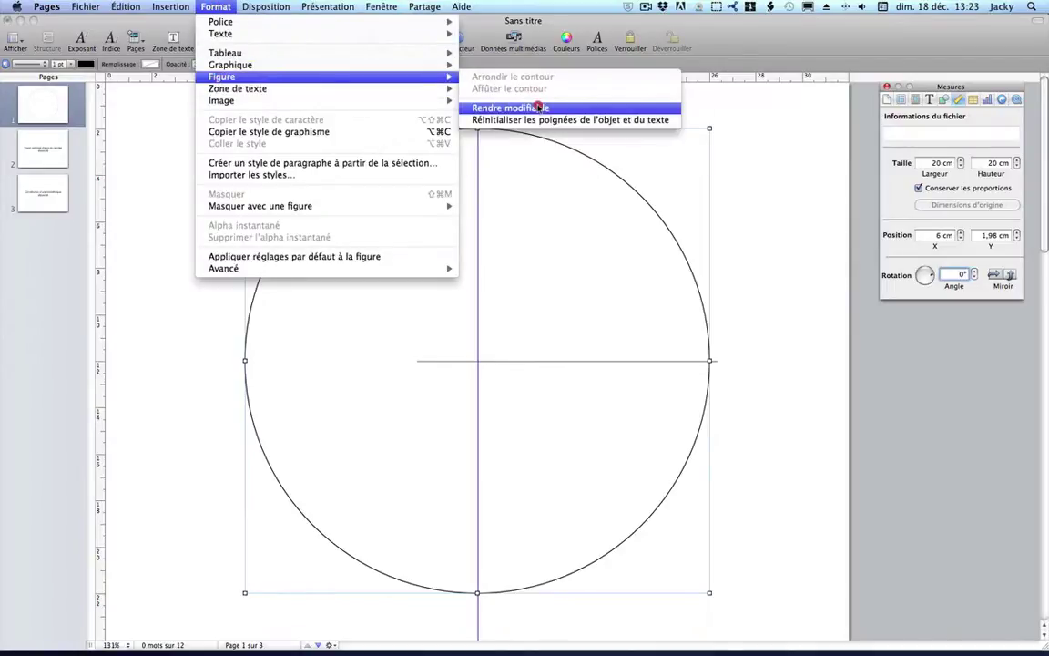
{"action": "left_click", "coordinate": [535, 100]}
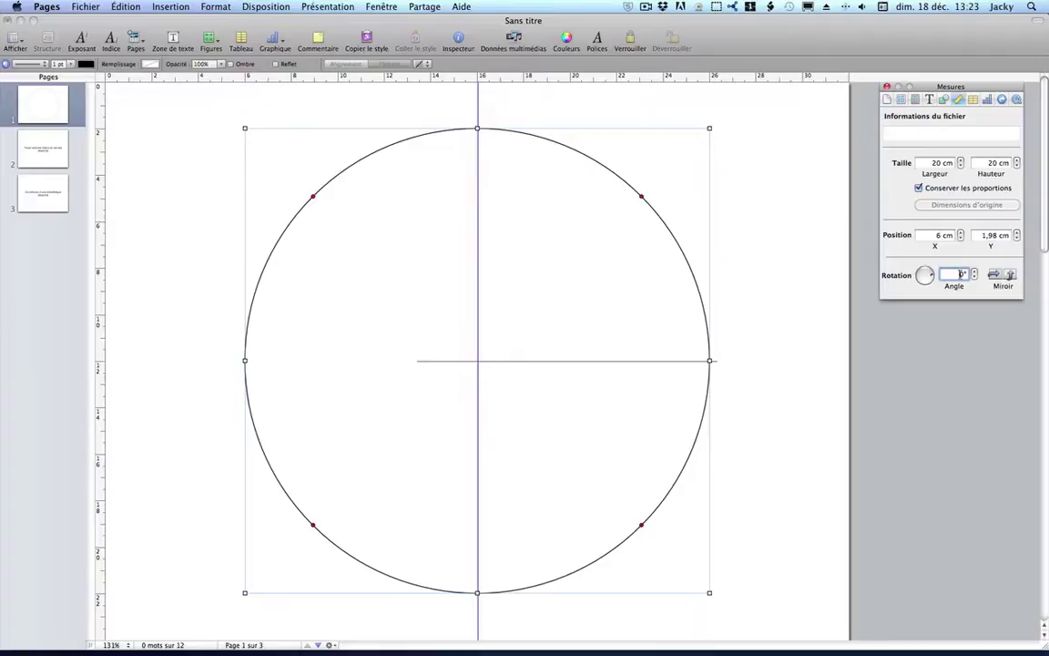
{"action": "left_click", "coordinate": [962, 274]}
{"action": "type", "text": "15"}
{"action": "key", "text": "Return"}
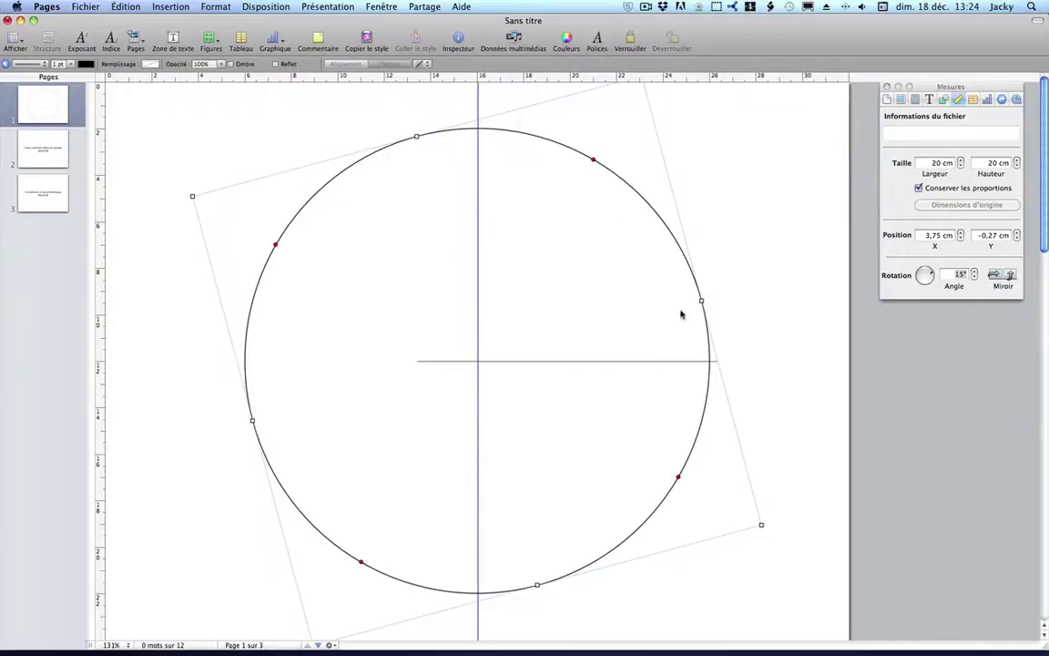
Add a vector point where the circle meets the horizontal line, and delete the lower-right, lower-left and upper-left points to keep only an arc
{"action": "left_click", "coordinate": [710, 366]}
{"action": "left_click", "coordinate": [677, 475]}
{"action": "key", "text": "Delete"}
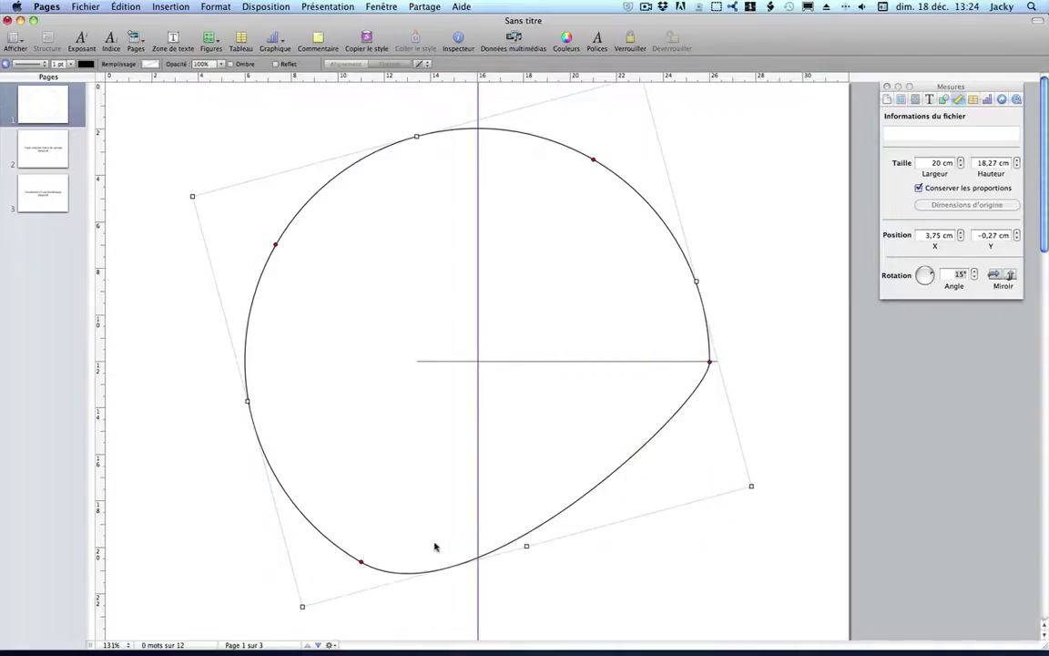
{"action": "left_click", "coordinate": [361, 562]}
{"action": "key", "text": "Delete"}
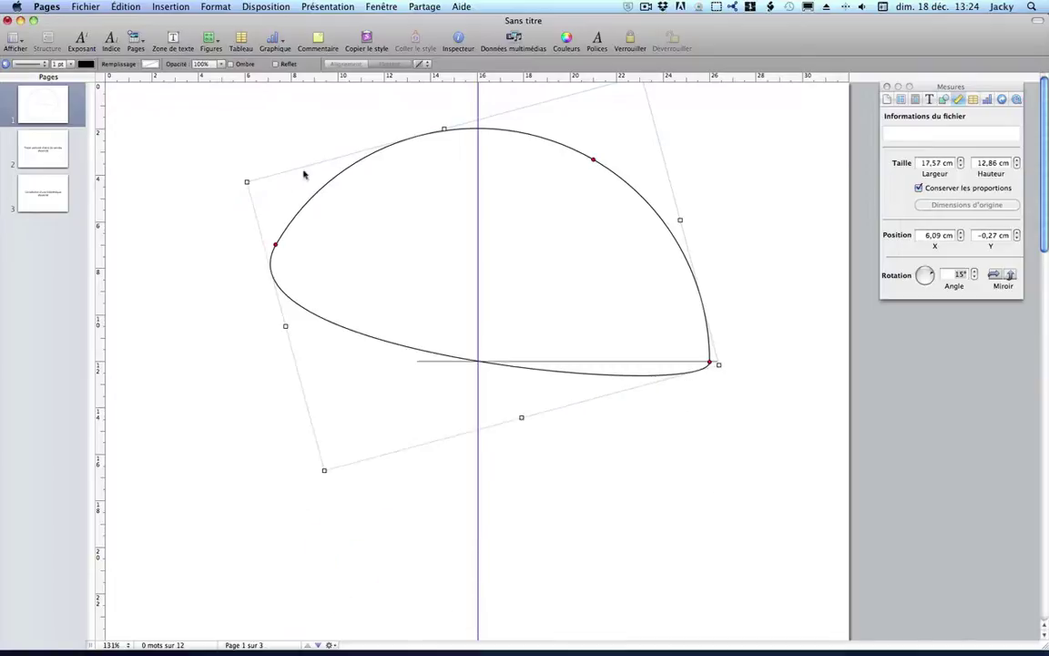
{"action": "left_click", "coordinate": [275, 244]}
{"action": "key", "text": "Delete"}
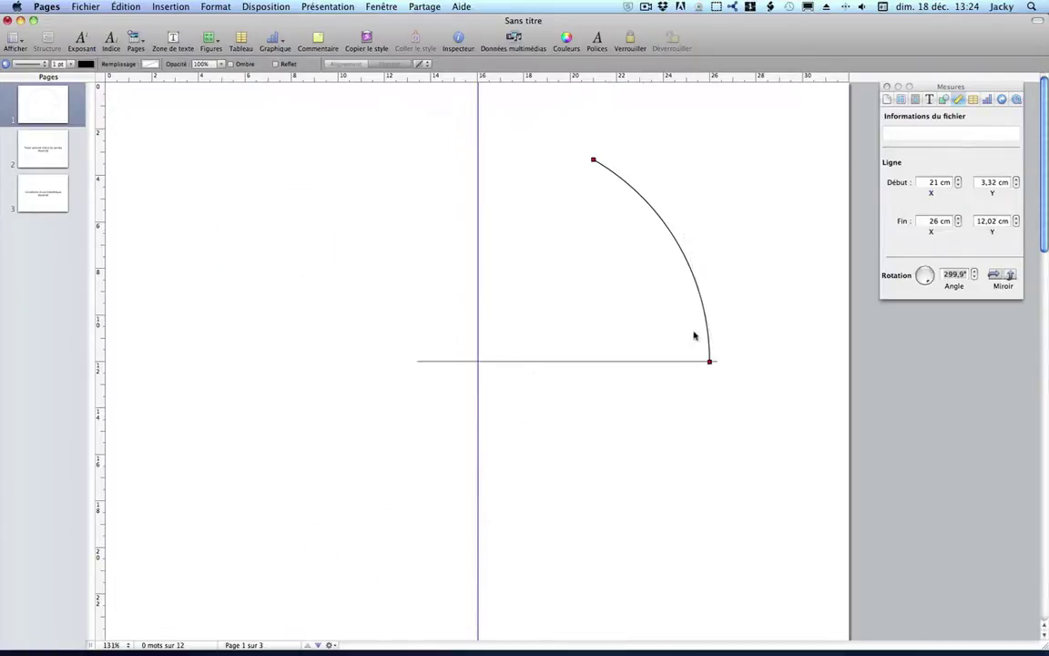
Delete the horizontal reference line and select the remaining arc
{"action": "left_click", "coordinate": [638, 361]}
{"action": "key", "text": "Delete"}
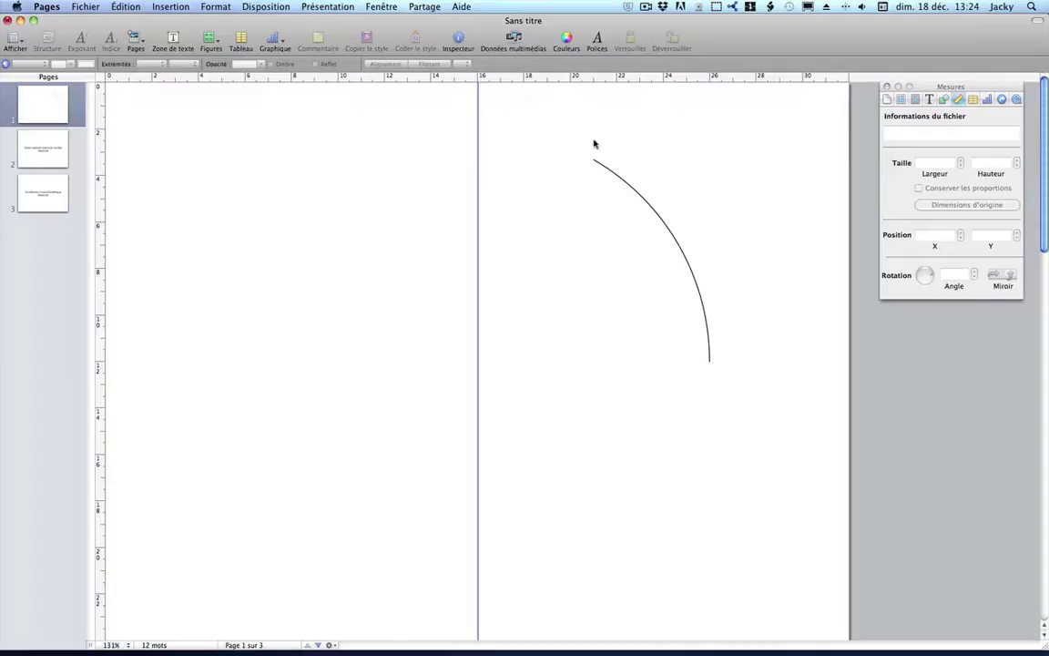
{"action": "left_click", "coordinate": [671, 234]}
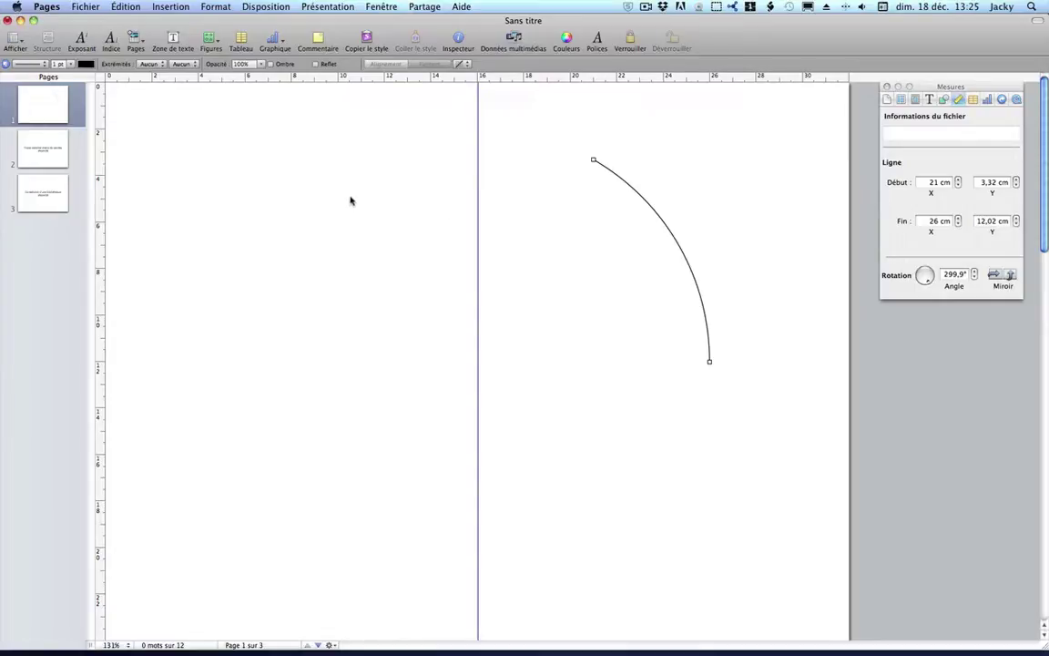
Create a new document from the custom Biblio Figures template, and return to the document containing the arc
{"action": "left_click", "coordinate": [84, 7]}
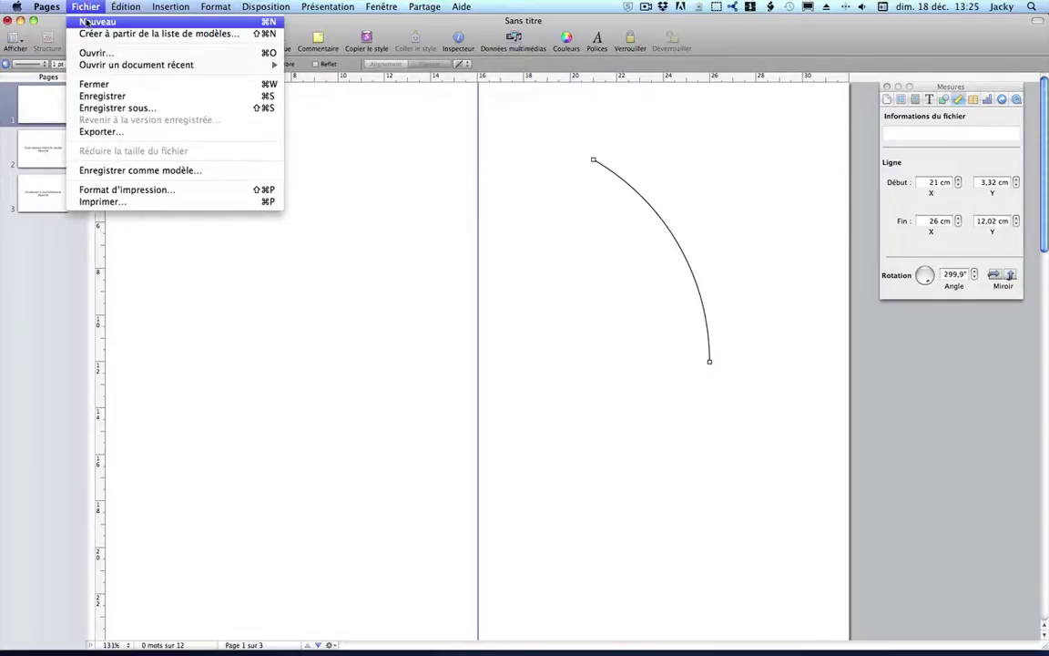
{"action": "left_click", "coordinate": [82, 21]}
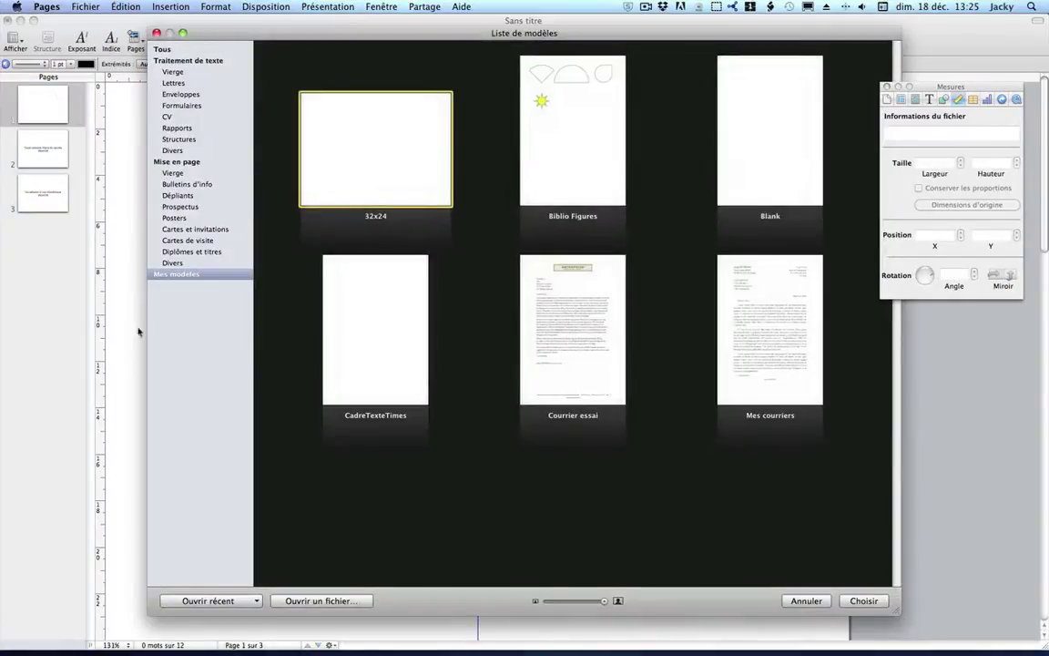
{"action": "left_click", "coordinate": [582, 117]}
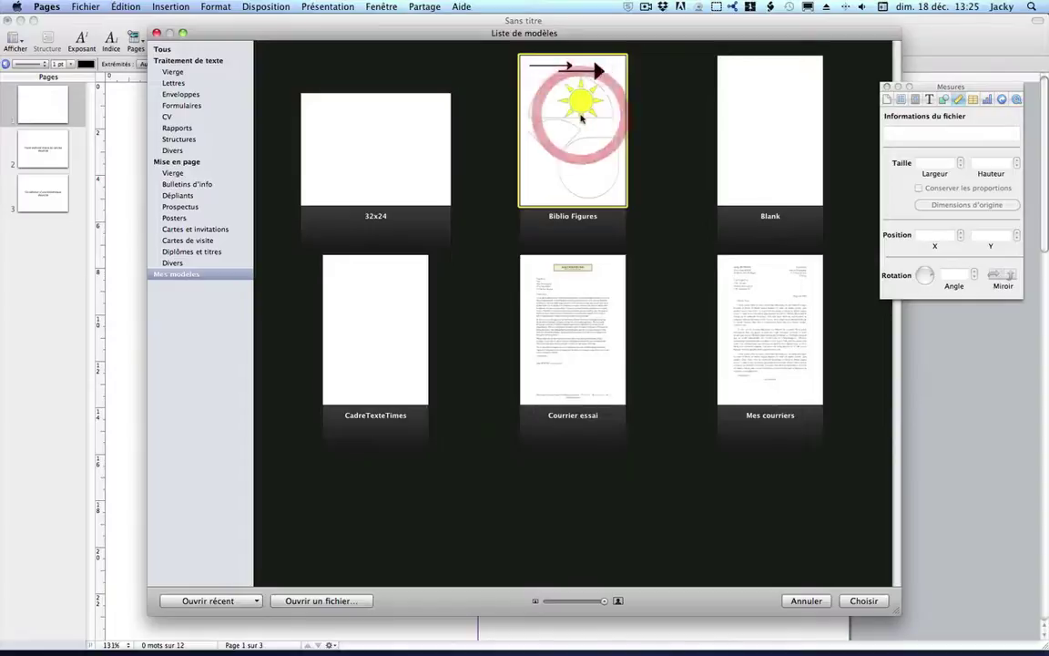
{"action": "left_click", "coordinate": [581, 117]}
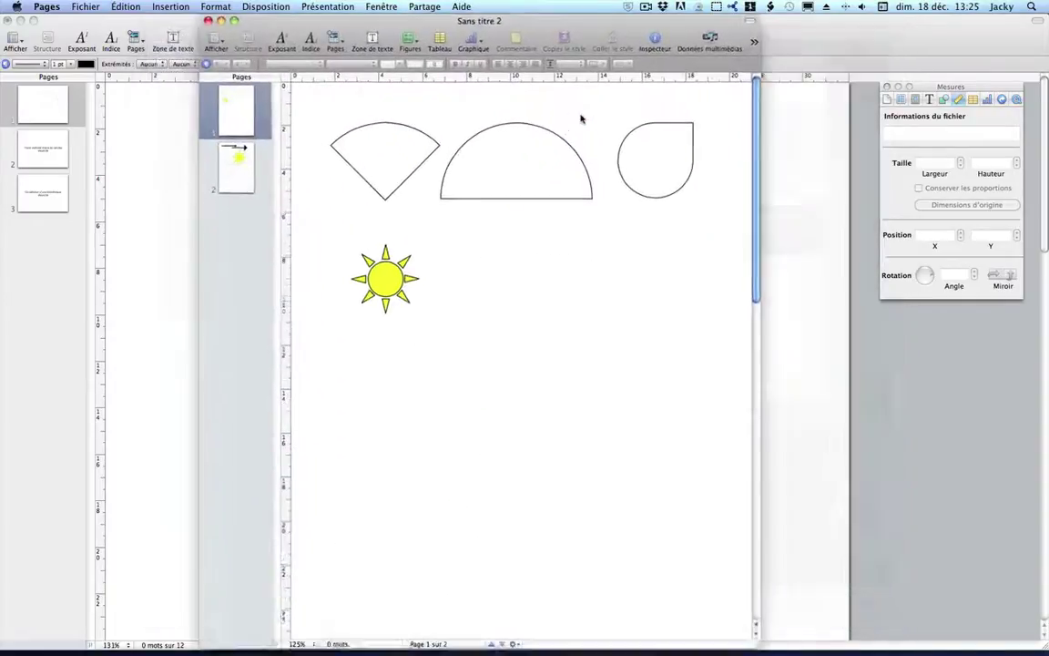
{"action": "left_click", "coordinate": [780, 279]}
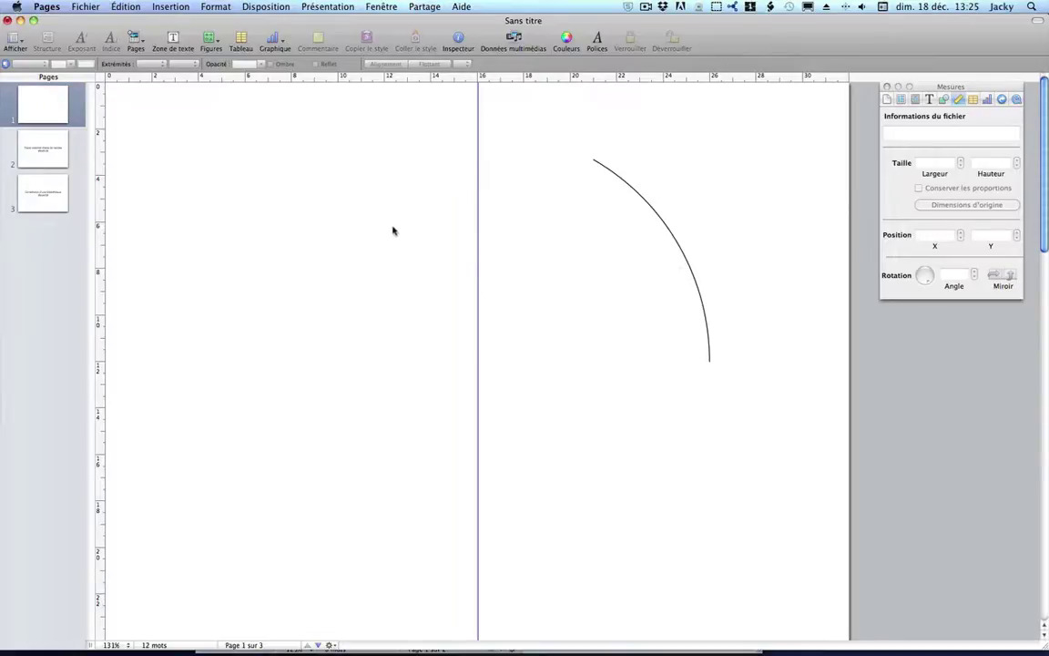
Replace the arc with a new circle 20 cm wide and high, with its proportions preserved
{"action": "left_click", "coordinate": [666, 230]}
{"action": "key", "text": "Delete"}
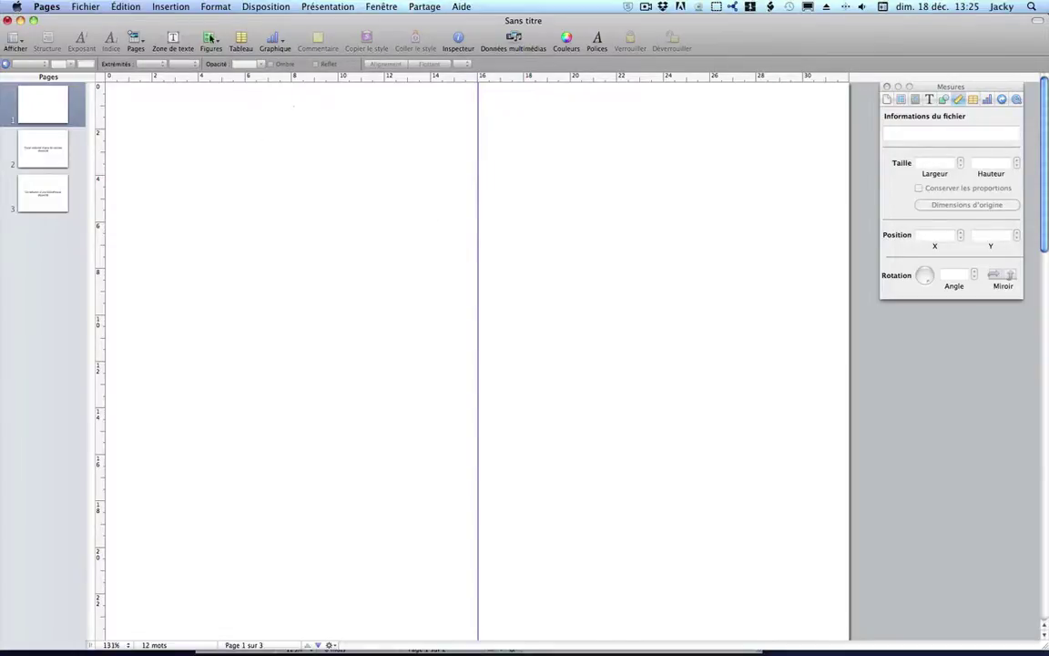
{"action": "left_click", "coordinate": [208, 39]}
{"action": "left_click", "coordinate": [223, 172]}
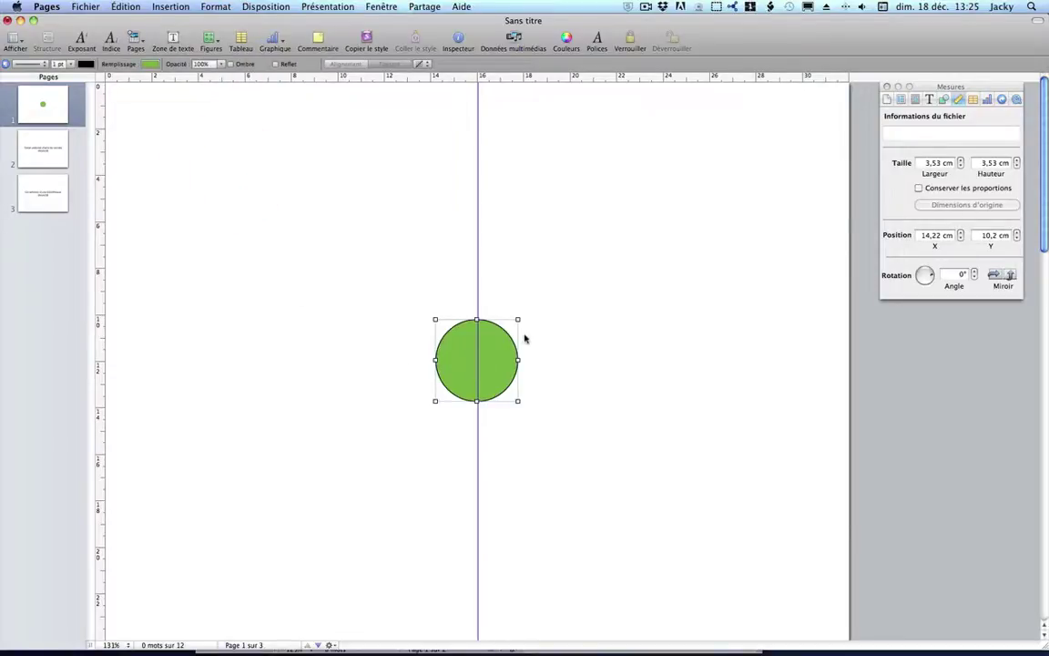
{"action": "left_click", "coordinate": [933, 163]}
{"action": "double_click", "coordinate": [933, 163]}
{"action": "type", "text": "2"}
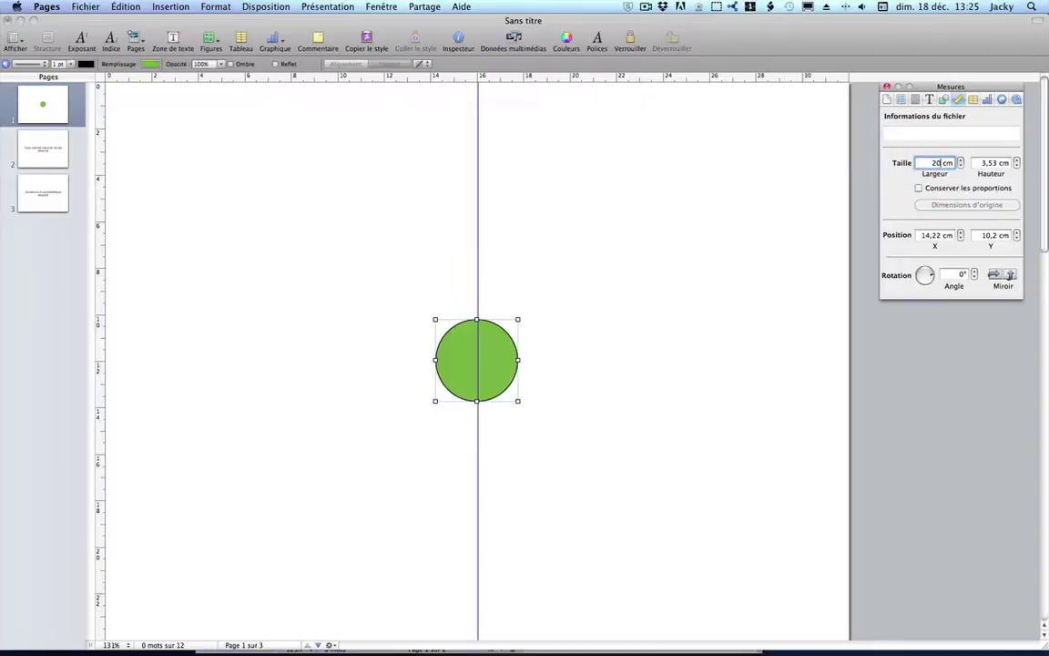
{"action": "type", "text": "0"}
{"action": "left_click", "coordinate": [918, 188]}
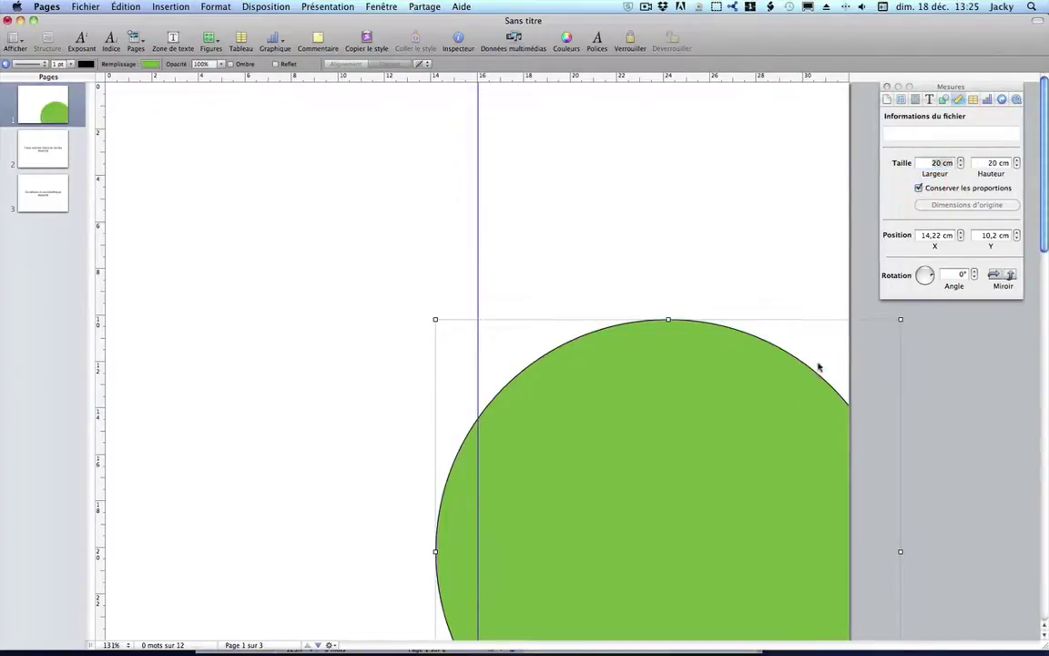
Centre the green circle on the vertical guide at X 6 cm, Y 1,98 cm, and rotate it by 45°
{"action": "left_click_drag", "start_coordinate": [639, 484], "coordinate": [449, 294]}
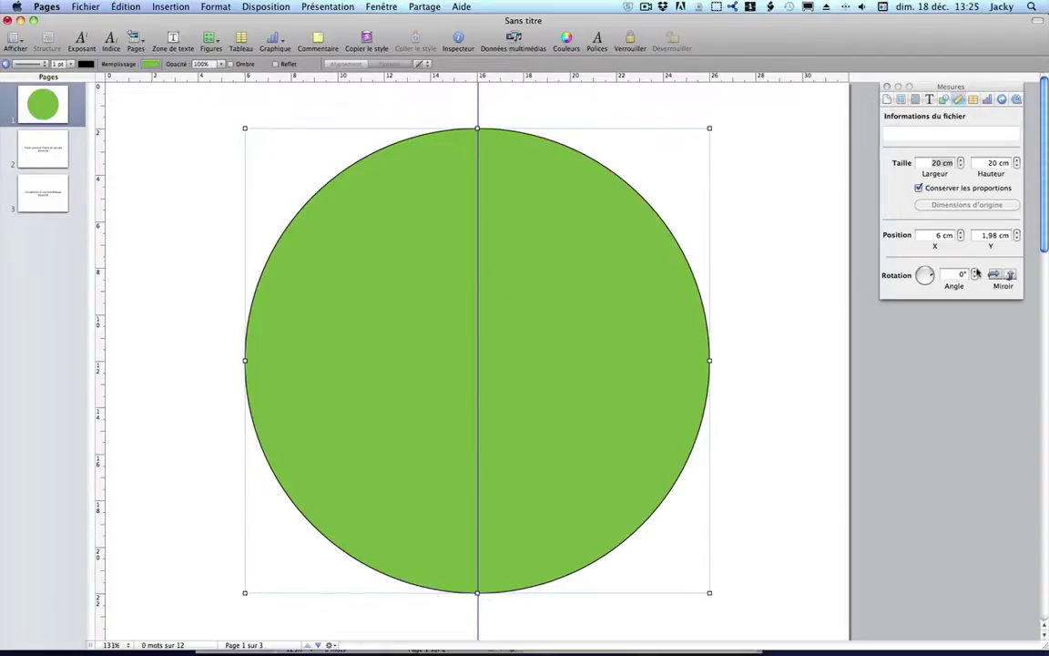
{"action": "left_click", "coordinate": [961, 274]}
{"action": "type", "text": "45"}
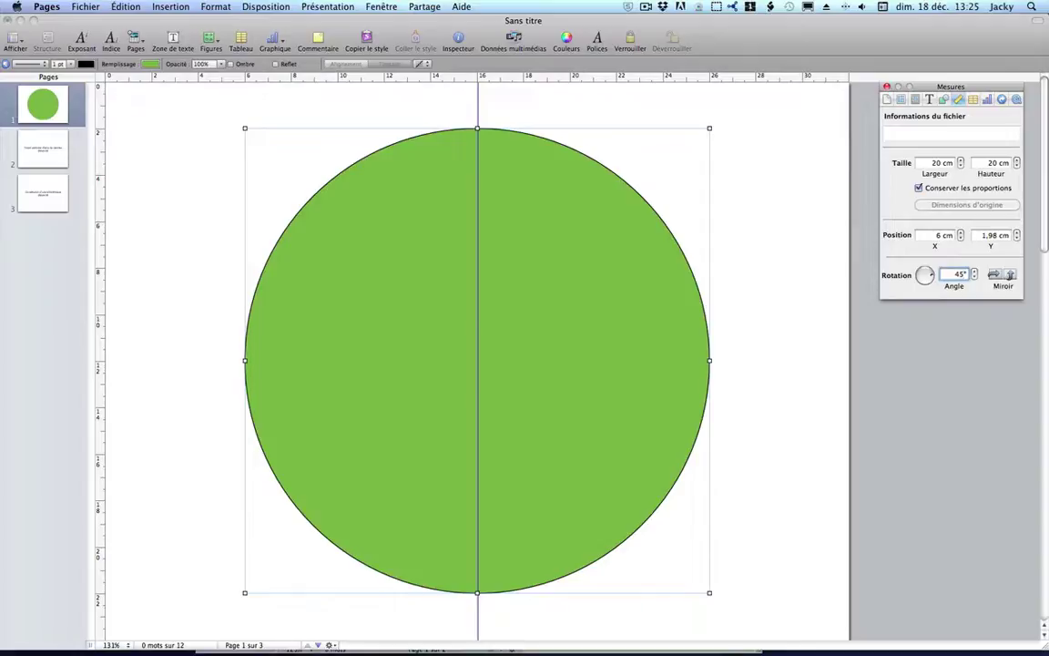
{"action": "key", "text": "Return"}
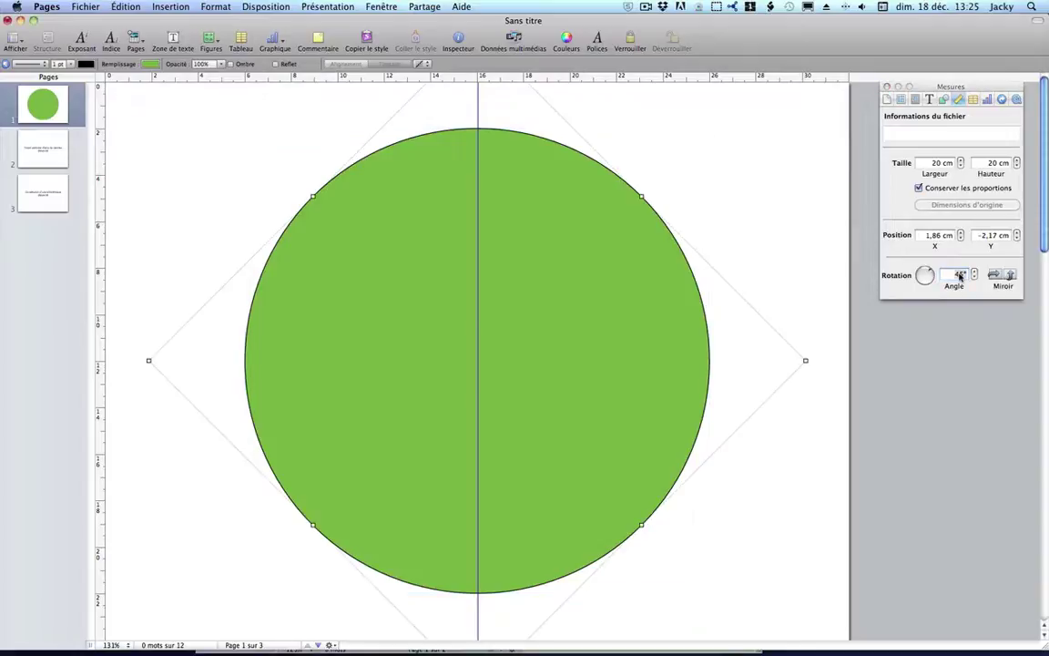
Make the rotated circle editable and delete its leftmost vector point
{"action": "left_click", "coordinate": [210, 38]}
{"action": "left_click", "coordinate": [224, 8]}
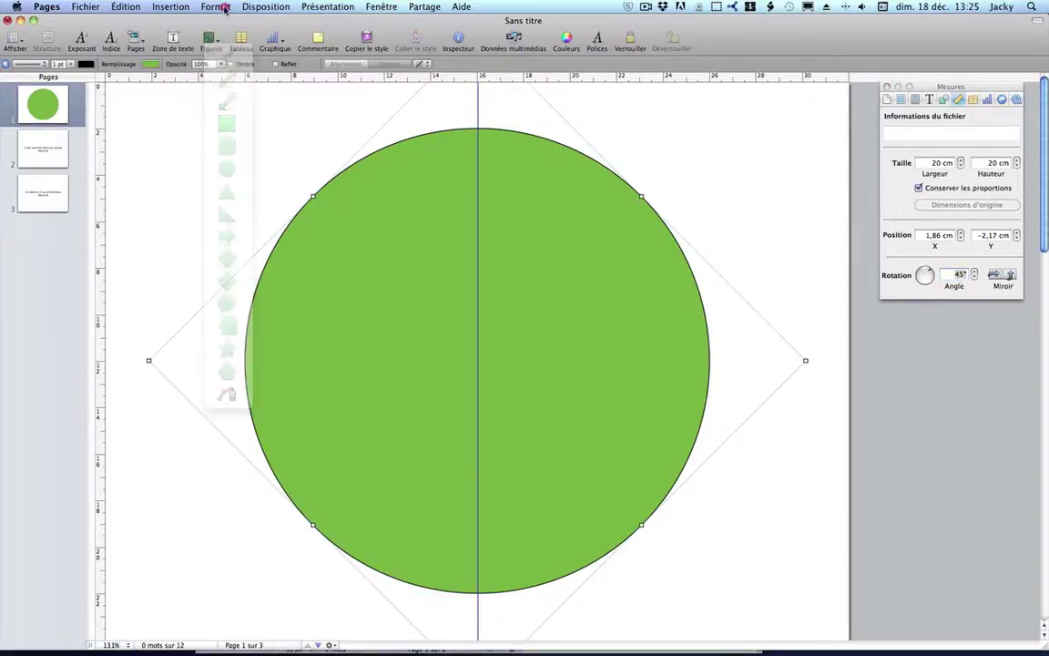
{"action": "mouse_move", "coordinate": [301, 76]}
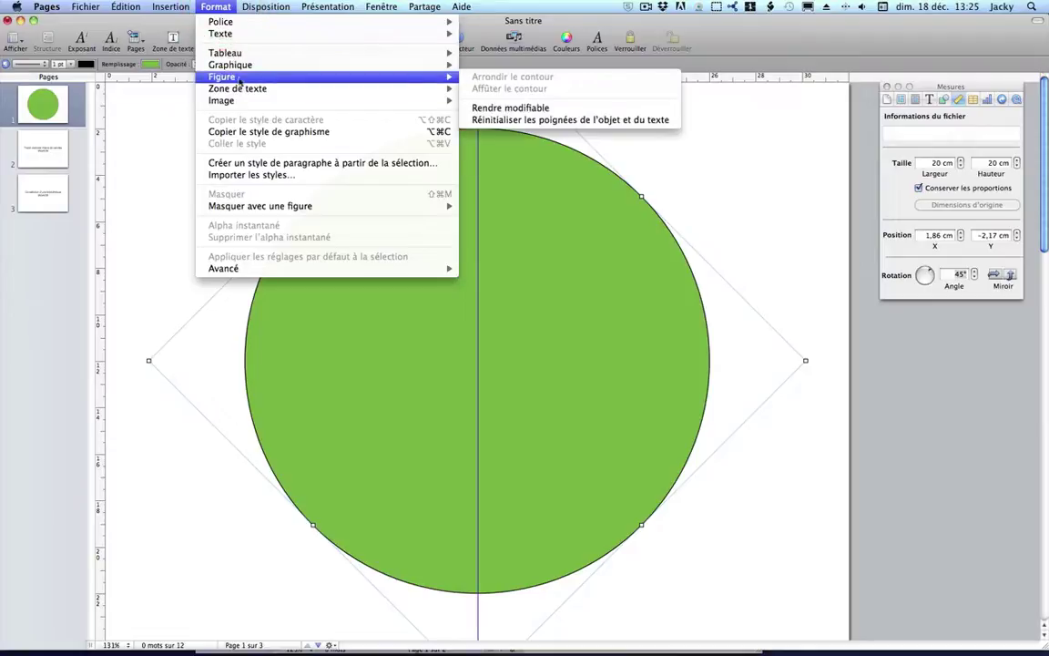
{"action": "left_click", "coordinate": [550, 109]}
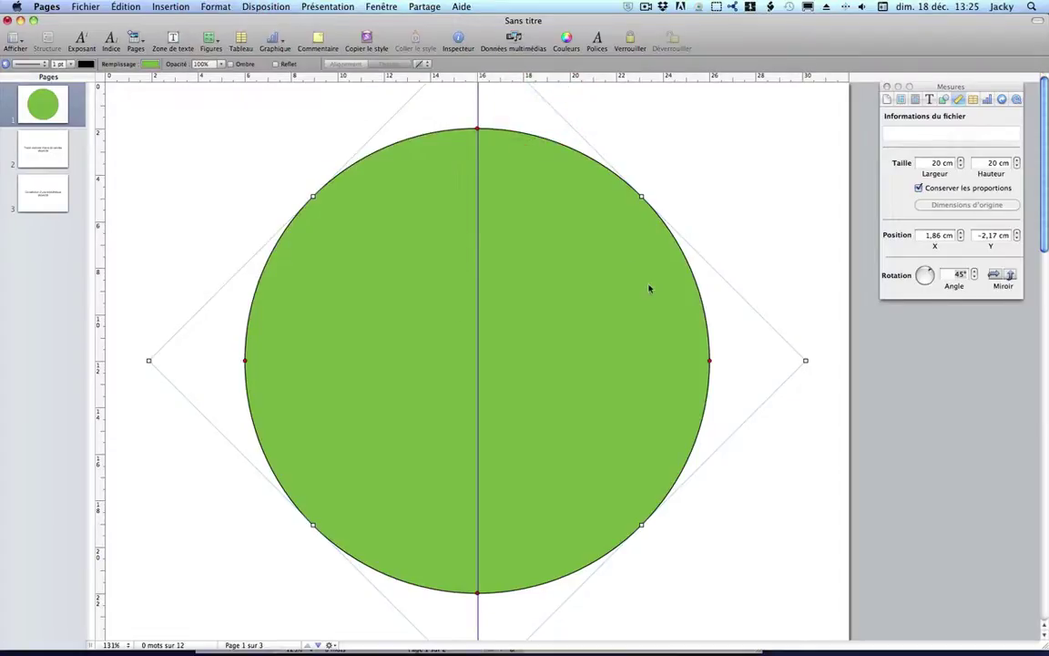
{"action": "left_click", "coordinate": [245, 361]}
{"action": "key", "text": "Delete"}
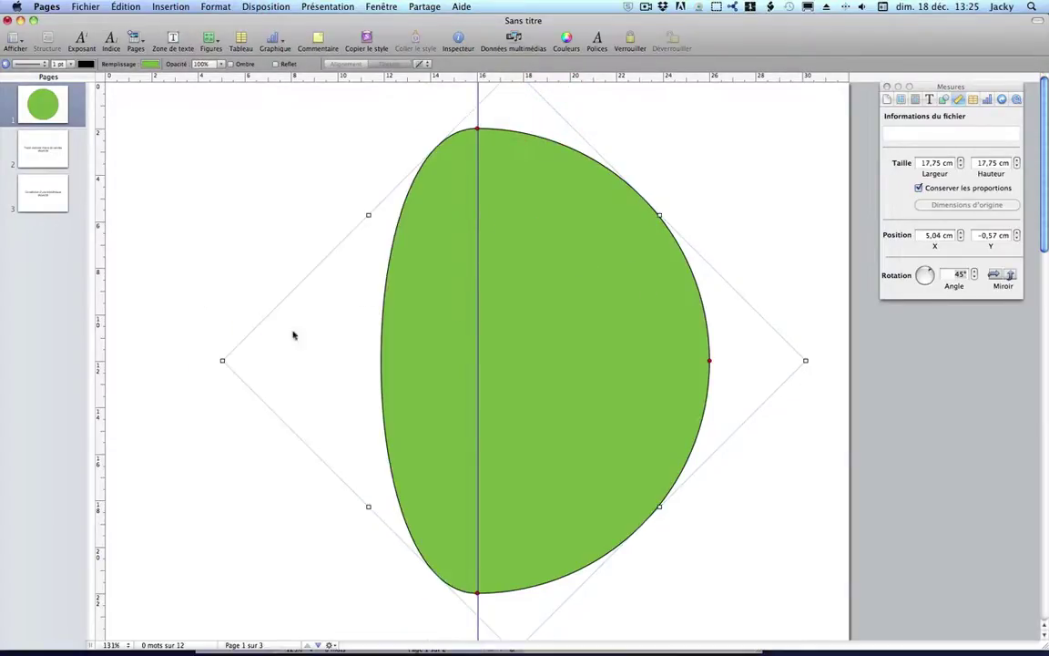
Straighten the shape's left side into a half circle by aligning the upper and lower points' left curve handles with the vertical guide
{"action": "left_click", "coordinate": [477, 129]}
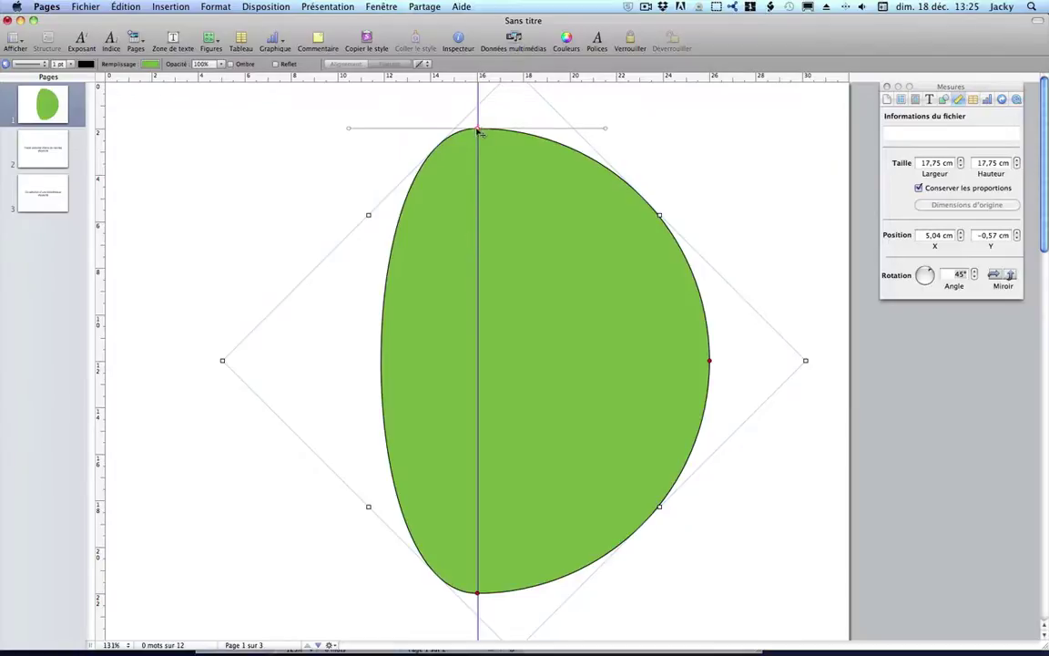
{"action": "left_click", "coordinate": [349, 130]}
{"action": "left_click_drag", "start_coordinate": [349, 129], "coordinate": [480, 249]}
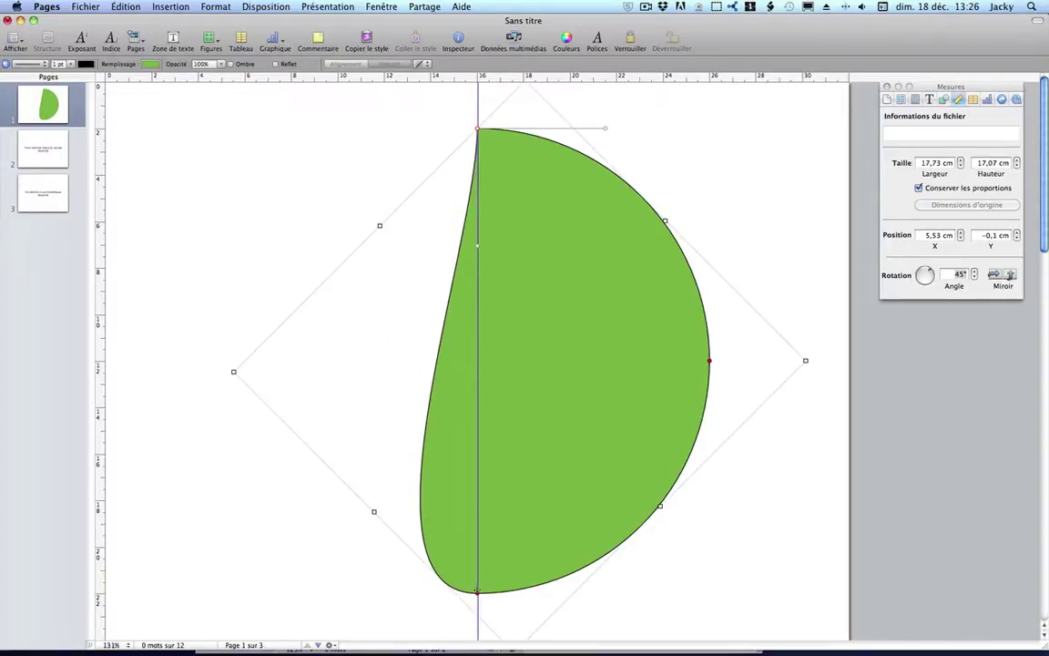
{"action": "left_click", "coordinate": [477, 592]}
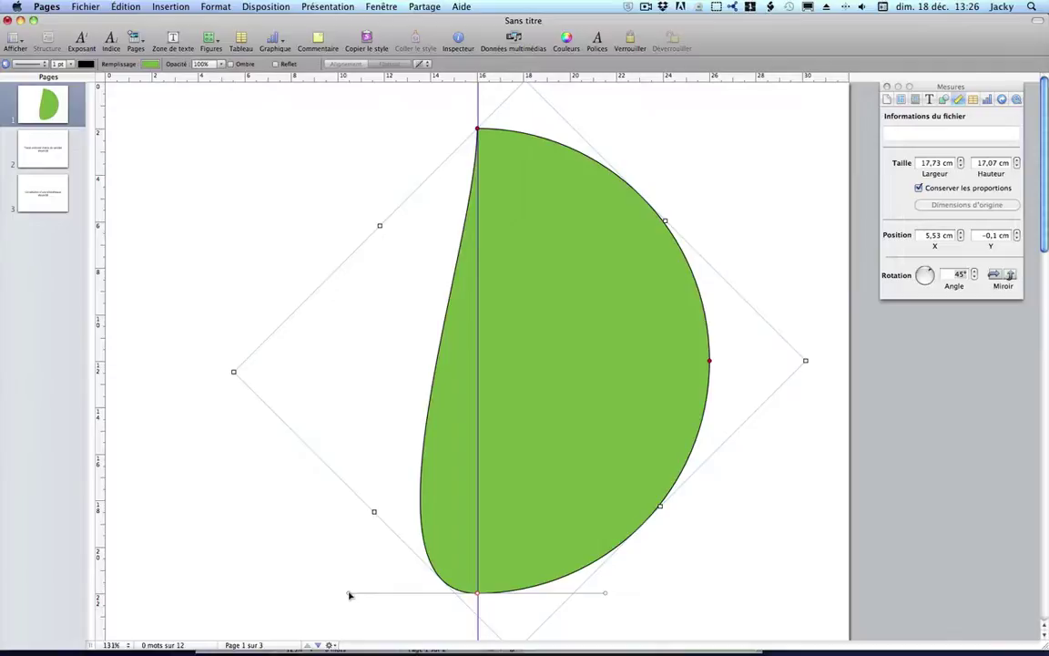
{"action": "left_click_drag", "start_coordinate": [349, 595], "coordinate": [480, 499]}
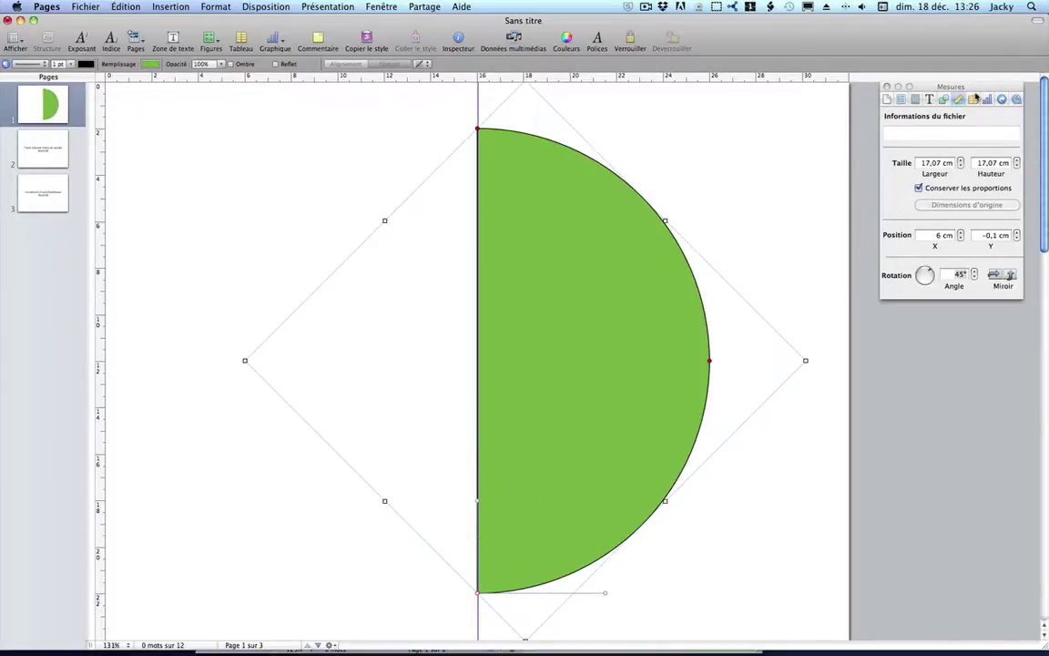
Change the half circle's fill to a gradient fill (Remplissage dégradé)
{"action": "left_click", "coordinate": [943, 99]}
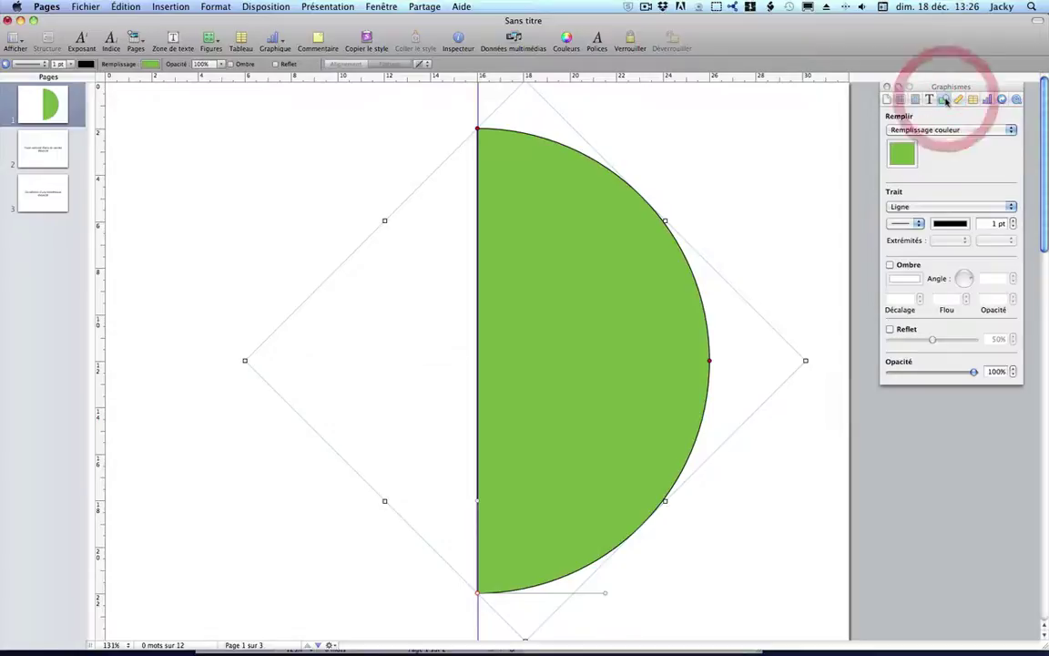
{"action": "left_click", "coordinate": [902, 131]}
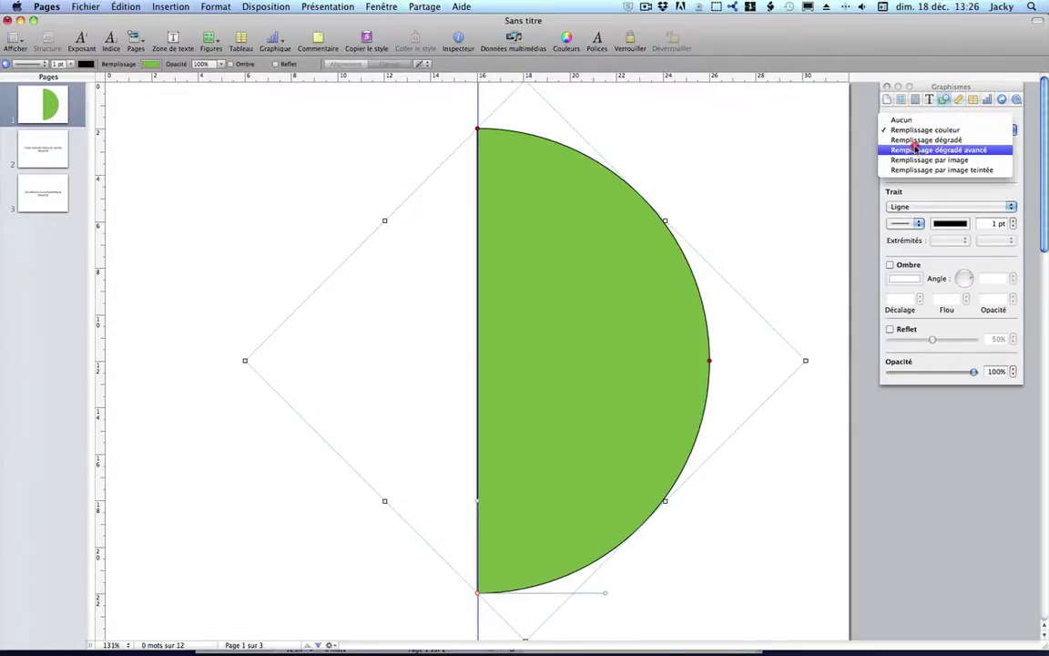
{"action": "left_click", "coordinate": [917, 141]}
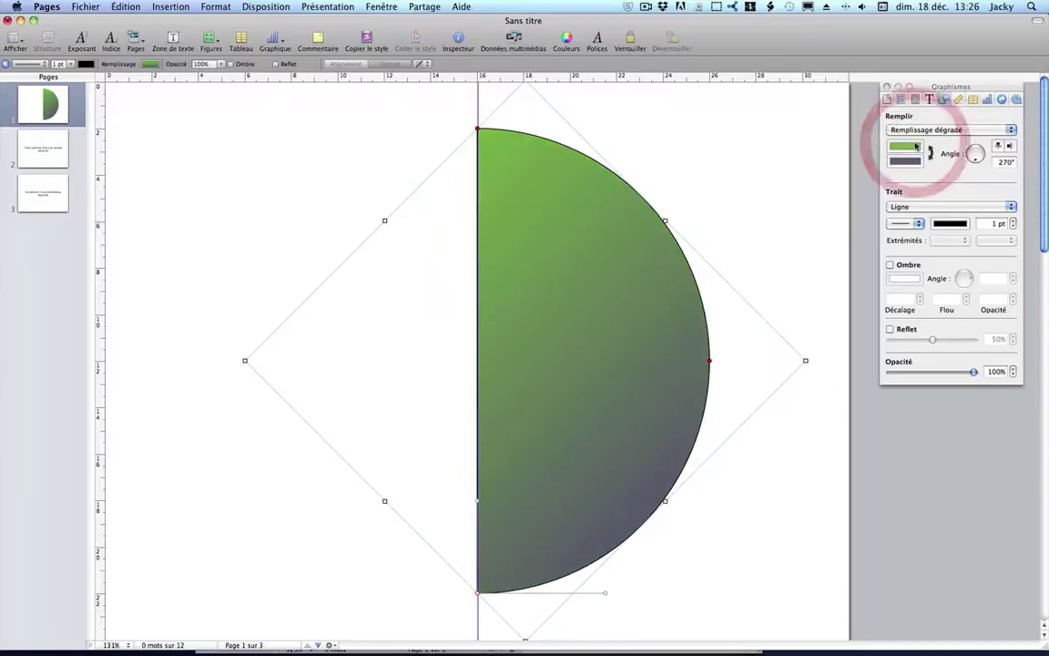
{"action": "left_click", "coordinate": [295, 308]}
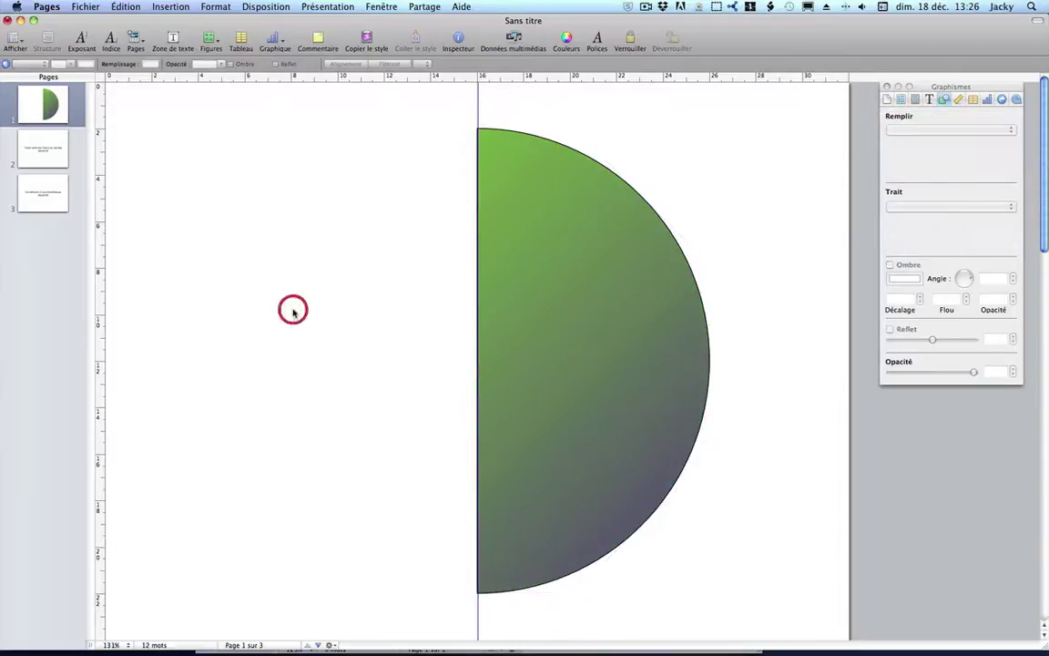
Enter the text "TEXTE", "DEUXIEME LIGNE" and "TROISIEME" on successive lines inside the half circle
{"action": "left_click", "coordinate": [613, 364]}
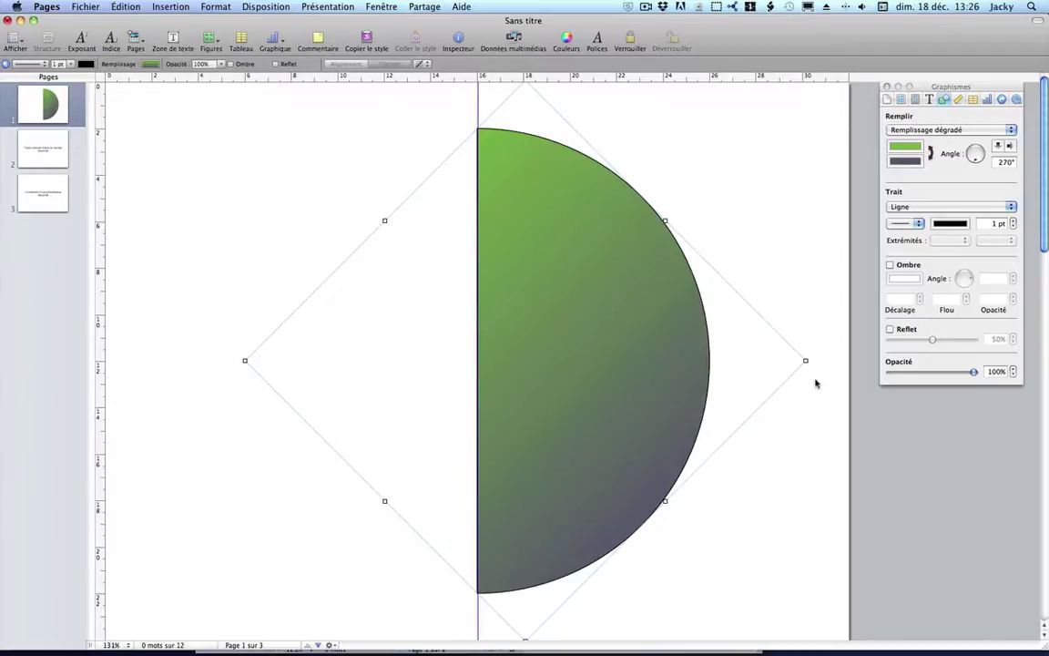
{"action": "left_click", "coordinate": [594, 297]}
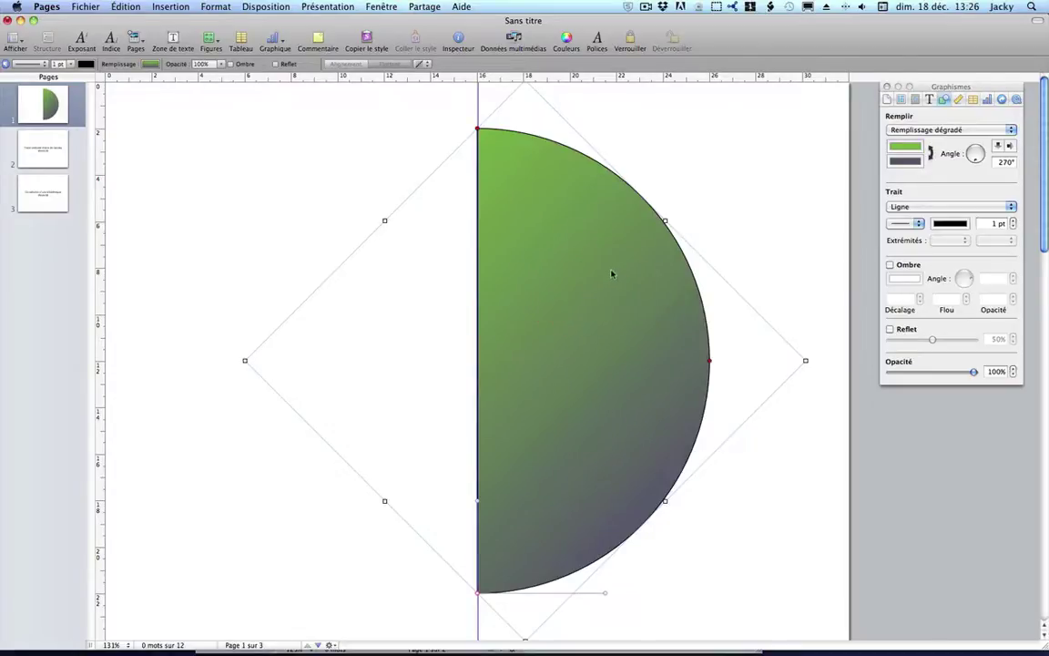
{"action": "left_click", "coordinate": [608, 270]}
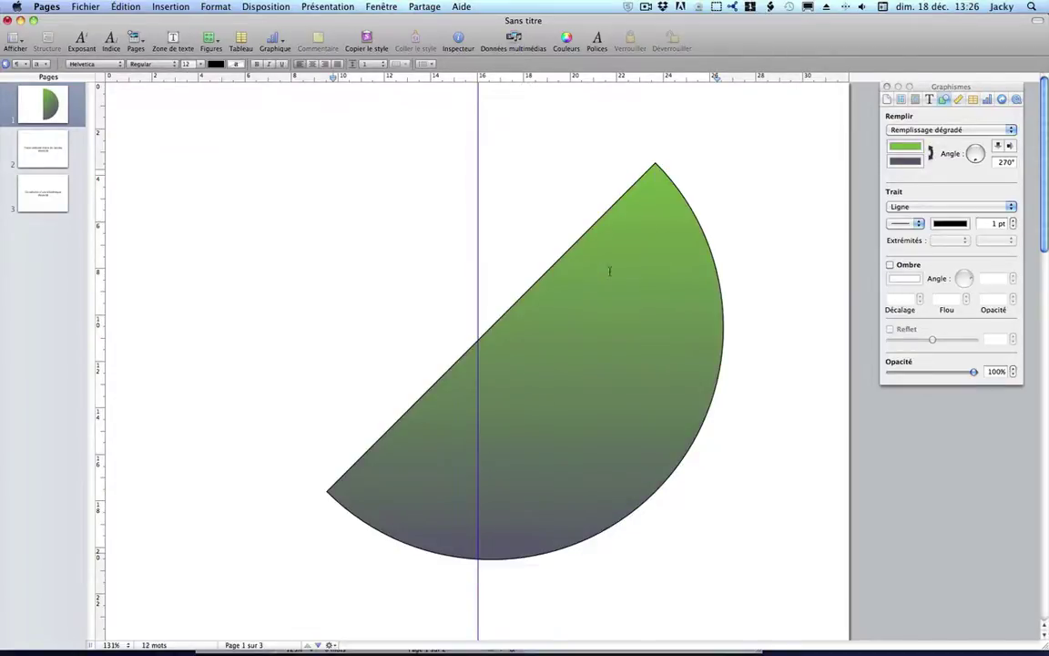
{"action": "type", "text": "TEXTE"}
{"action": "key", "text": "Return"}
{"action": "type", "text": "DEUXI"}
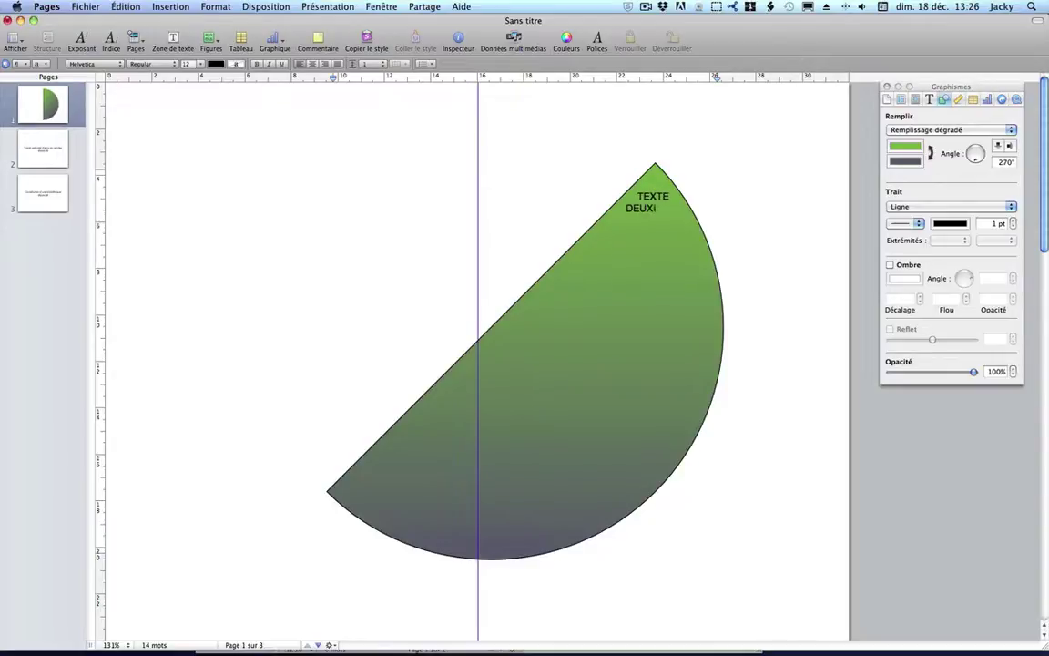
{"action": "type", "text": "EME LIGNE"}
{"action": "key", "text": "Return"}
{"action": "type", "text": "TR"}
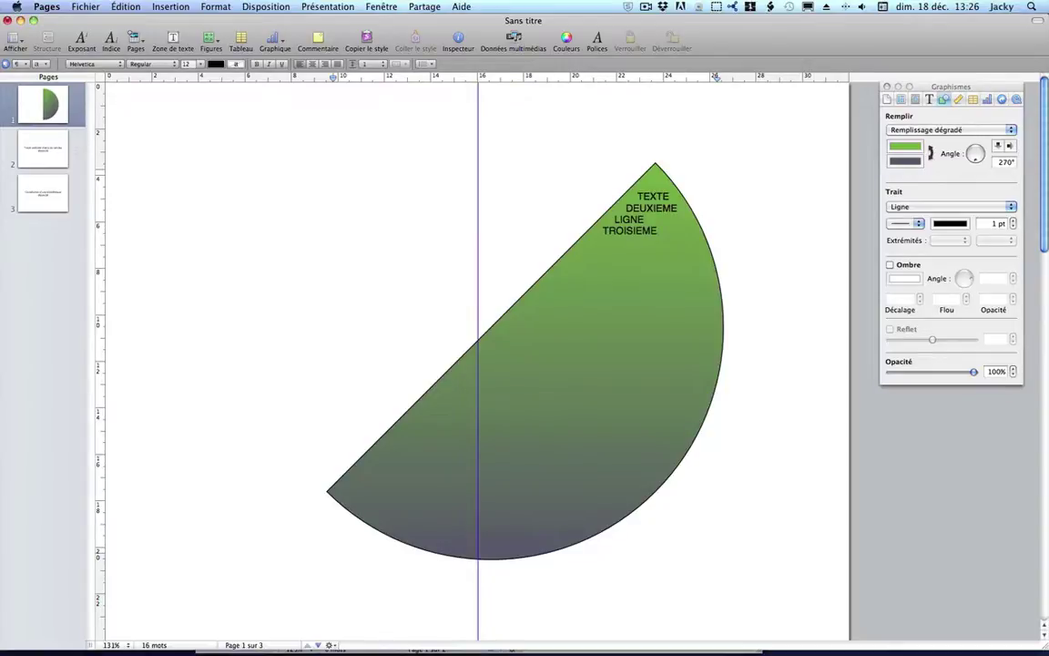
{"action": "left_click", "coordinate": [792, 271]}
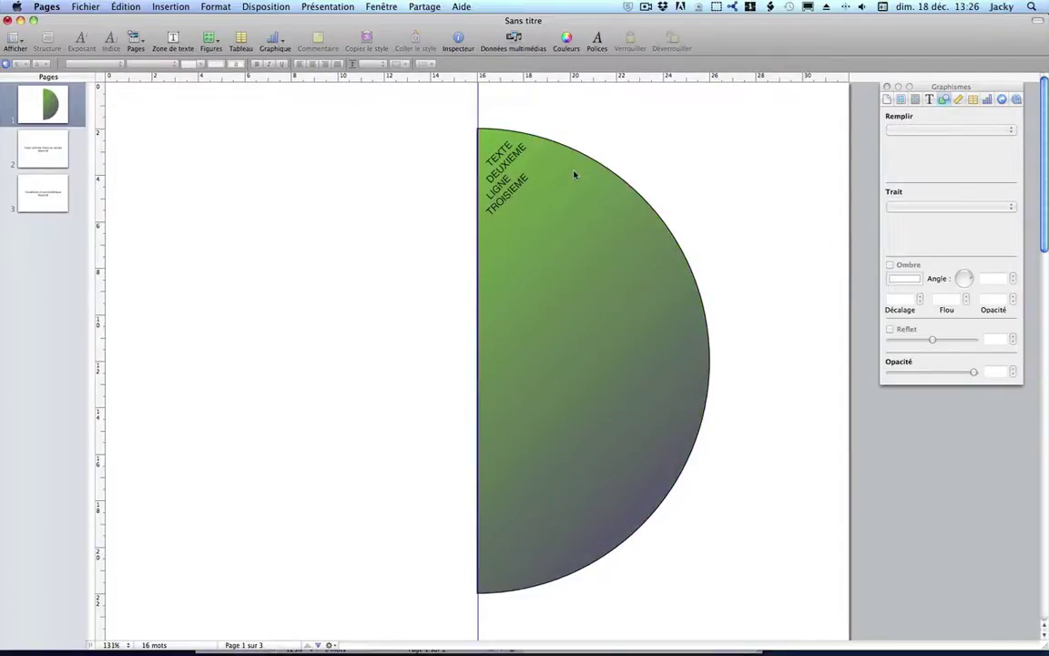
Reset the object and text handles of the half circle so its frame, gradient and text lie upright
{"action": "left_click", "coordinate": [611, 226]}
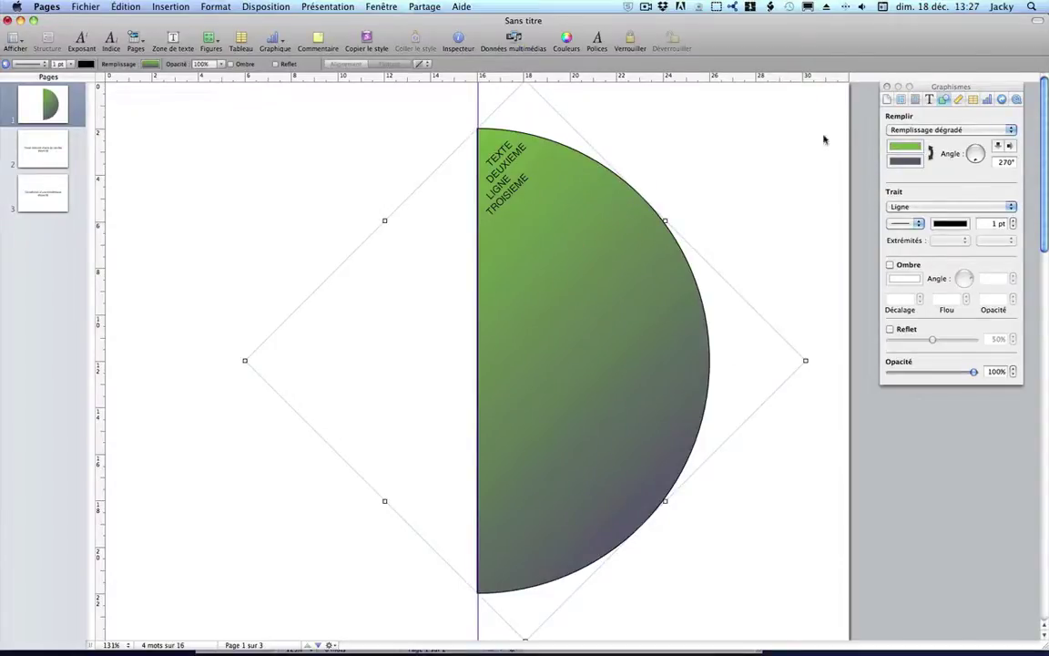
{"action": "left_click", "coordinate": [779, 139]}
{"action": "left_click", "coordinate": [568, 288]}
{"action": "left_click", "coordinate": [216, 7]}
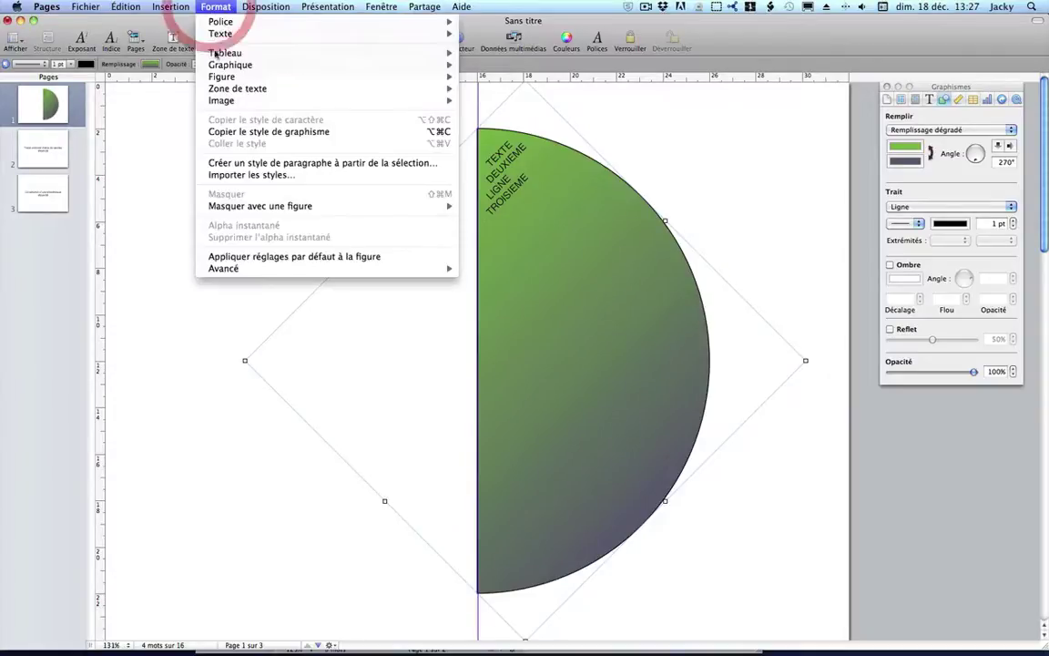
{"action": "mouse_move", "coordinate": [364, 76]}
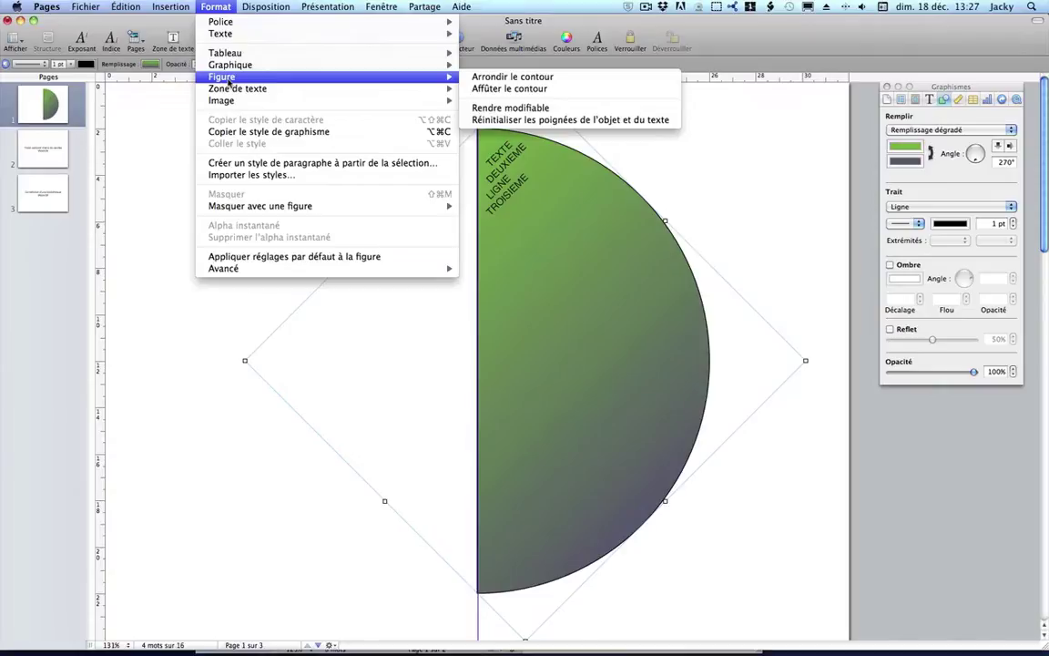
{"action": "left_click", "coordinate": [576, 122]}
{"action": "left_click", "coordinate": [737, 236]}
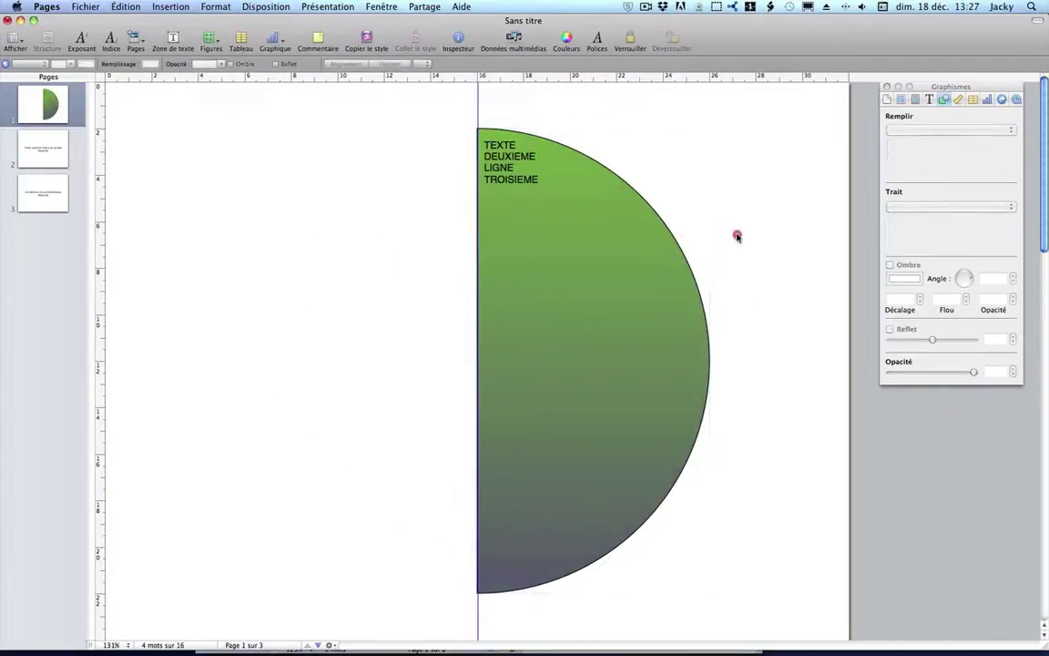
Scale the half circle down proportionally to about 4.2 cm wide and 8.4 cm high, keeping its upper-left corner in place
{"action": "left_click", "coordinate": [629, 268]}
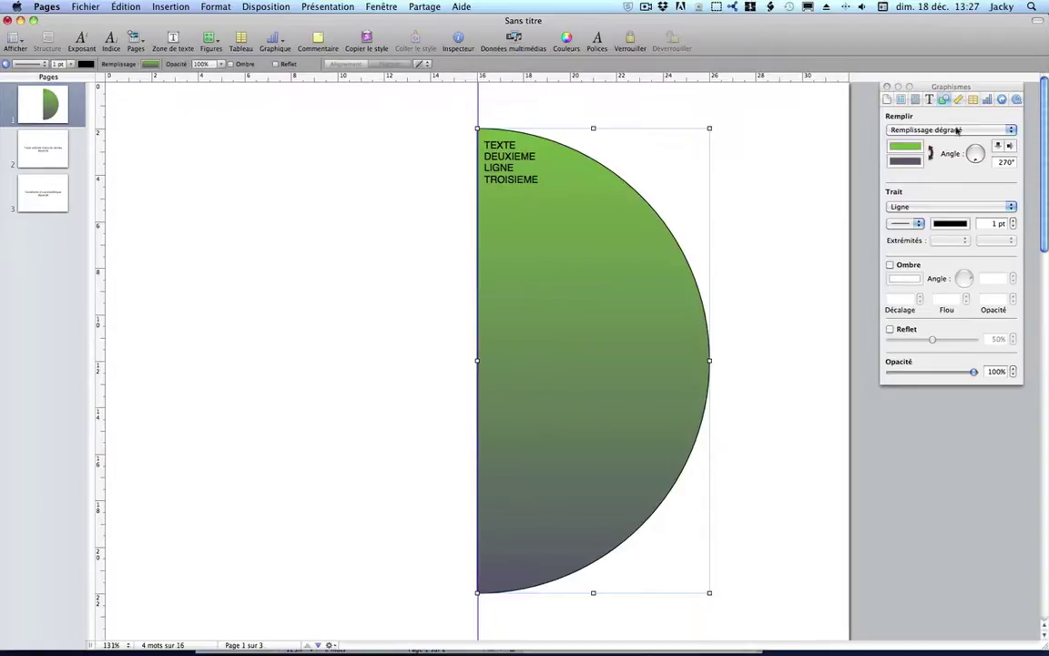
{"action": "left_click", "coordinate": [789, 259]}
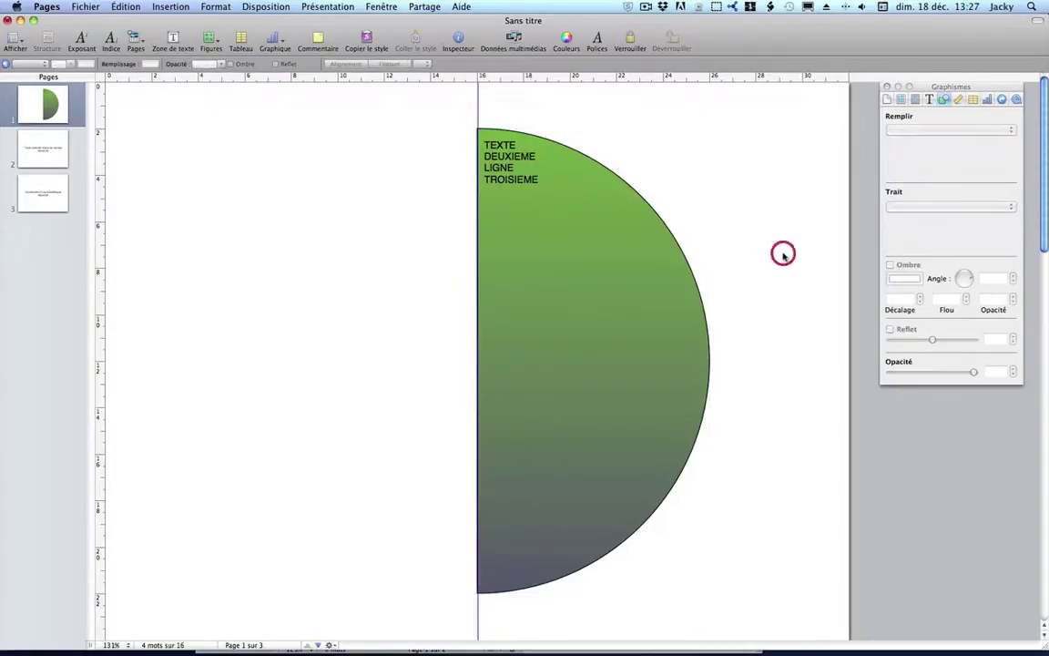
{"action": "left_click", "coordinate": [583, 306]}
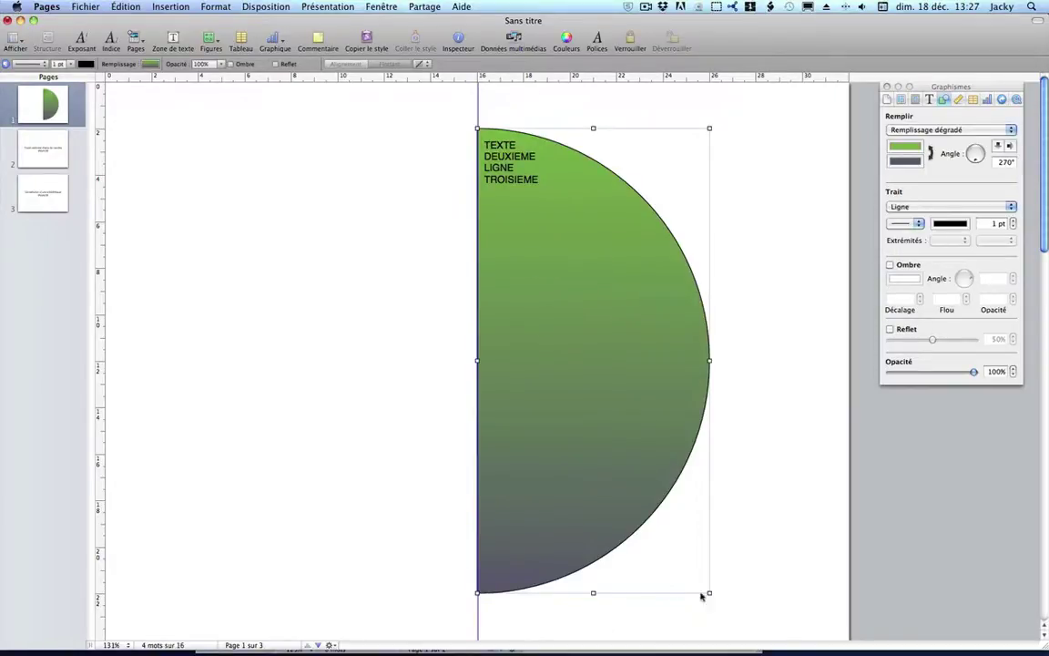
{"action": "left_click_drag", "start_coordinate": [710, 594], "coordinate": [576, 282]}
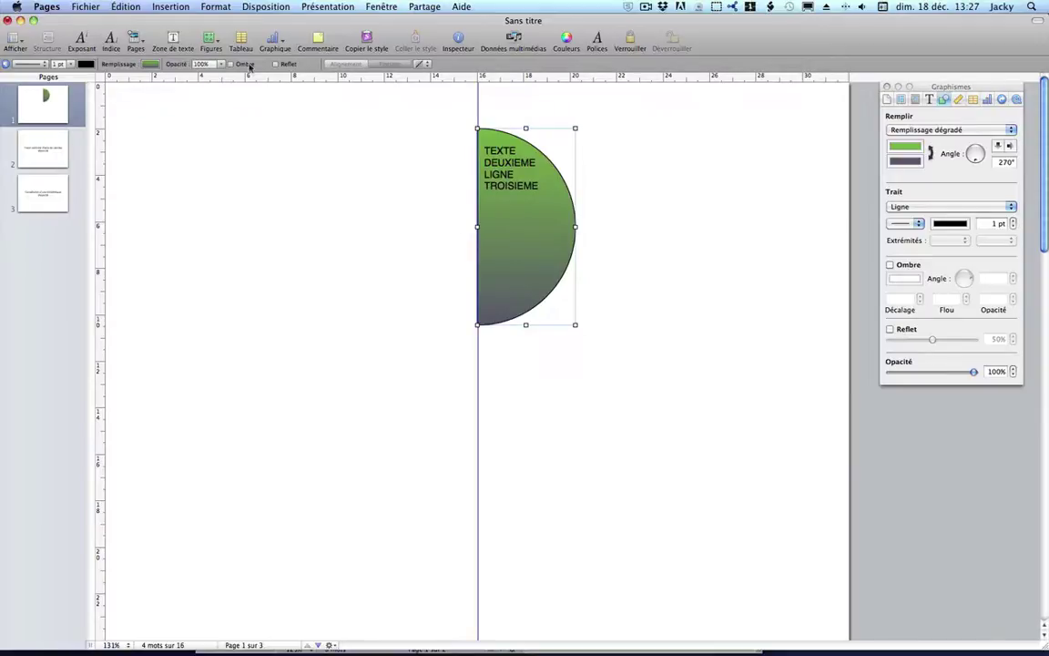
Copy the half circle into the shape library document Sans titre 2 and place it beside the yellow sun
{"action": "left_click", "coordinate": [425, 7]}
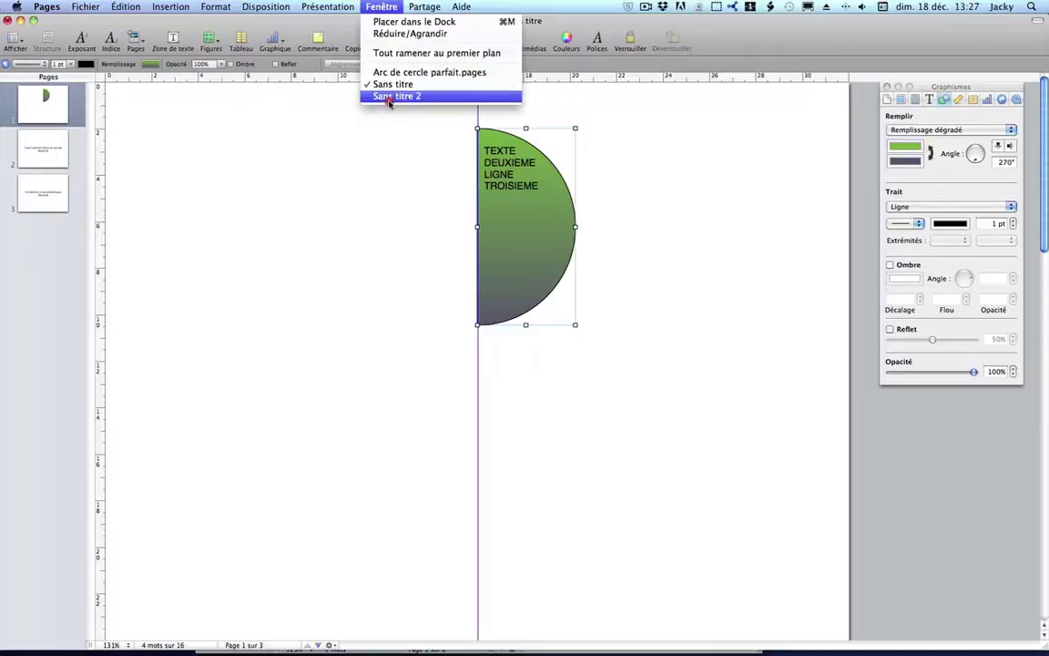
{"action": "left_click", "coordinate": [392, 97]}
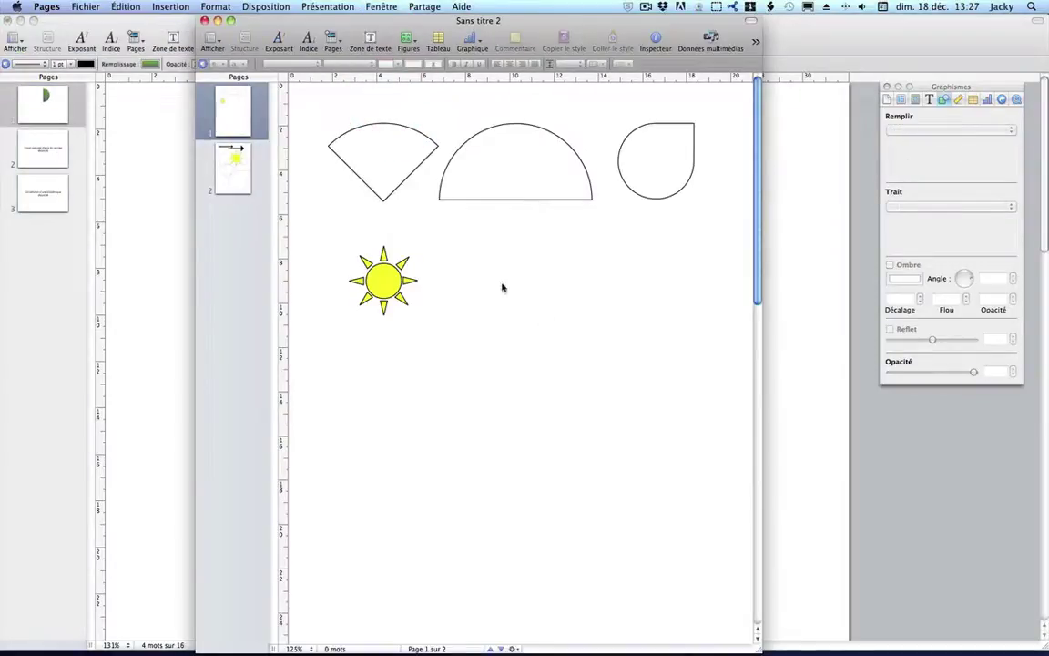
{"action": "left_click", "coordinate": [490, 286]}
{"action": "key", "text": "super+v"}
{"action": "left_click_drag", "start_coordinate": [677, 253], "coordinate": [507, 371]}
{"action": "left_click", "coordinate": [643, 430]}
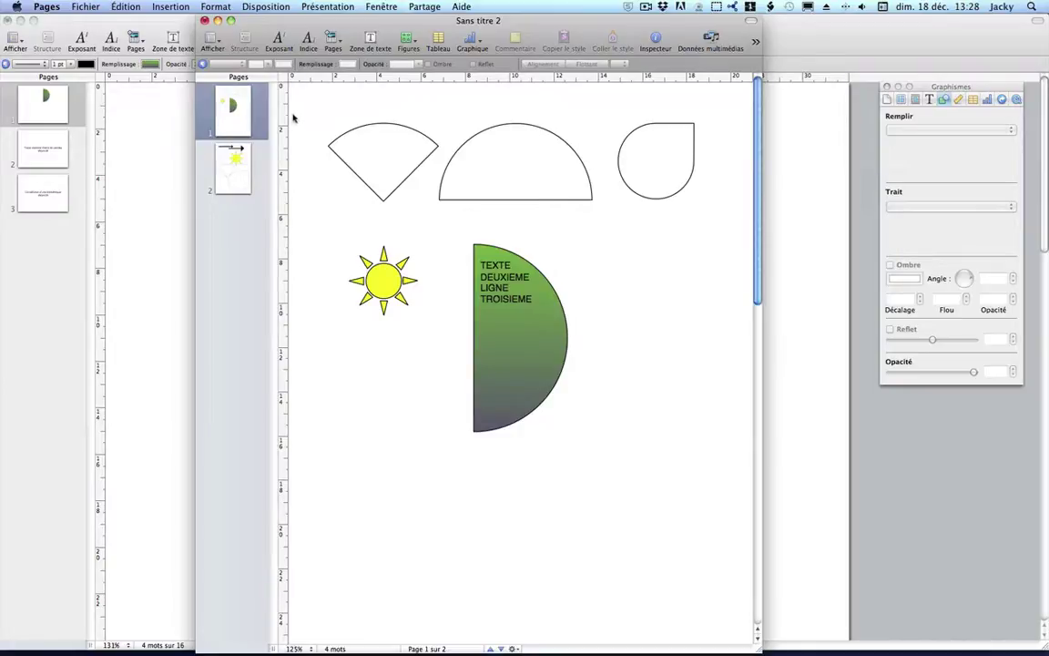
Save the library as Biblio Figures.template in Mes modèles, replacing the existing file, and close Sans titre 2 without saving
{"action": "left_click", "coordinate": [71, 7]}
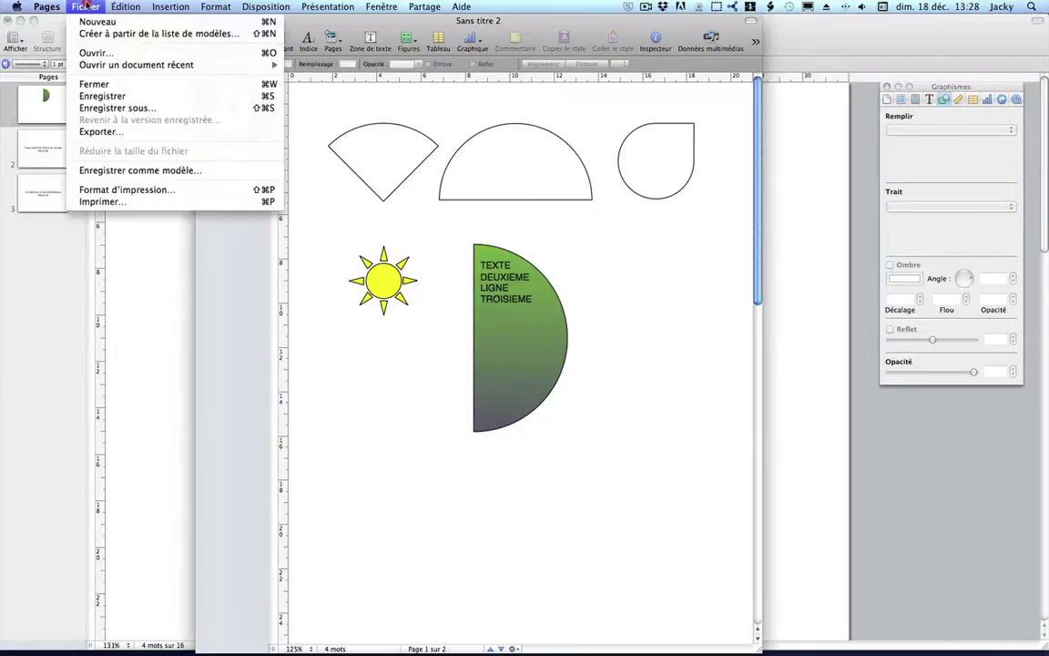
{"action": "left_click", "coordinate": [119, 172]}
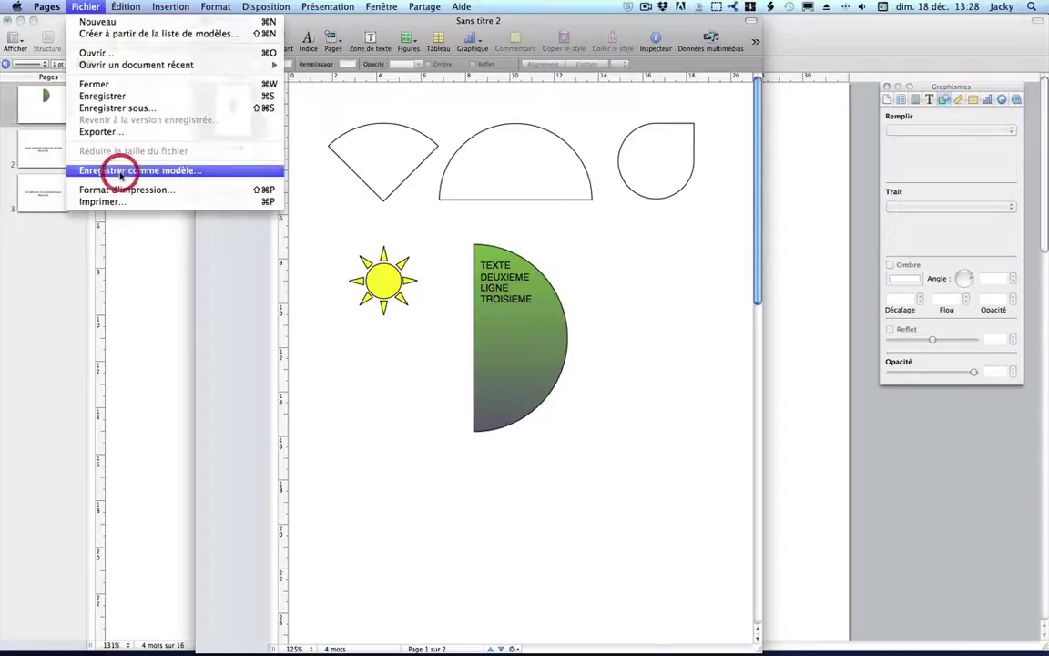
{"action": "left_click", "coordinate": [351, 134]}
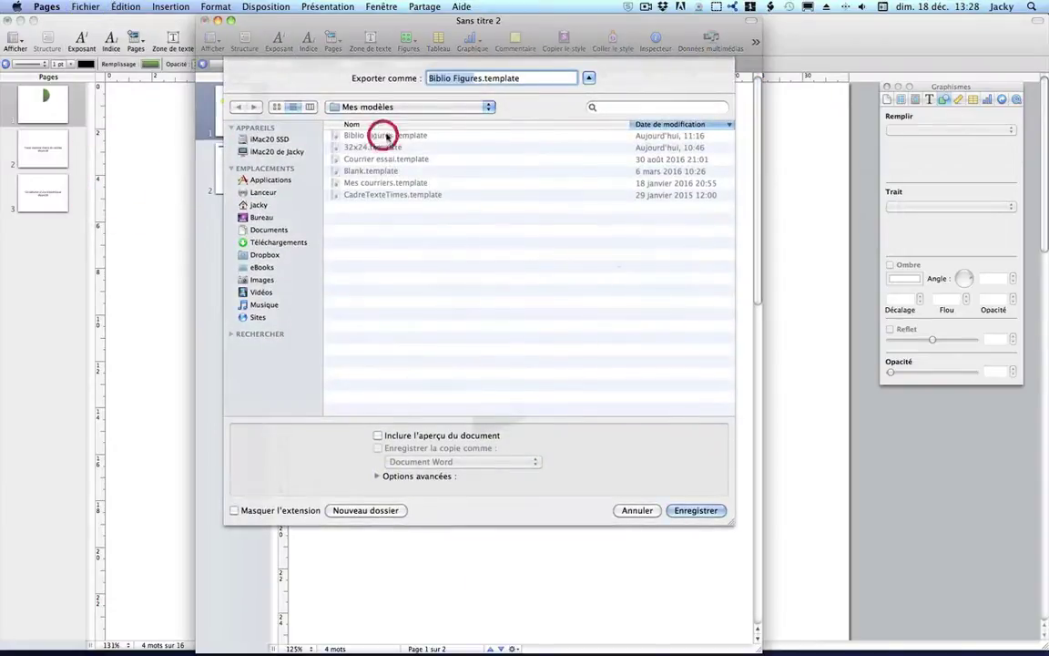
{"action": "left_click", "coordinate": [692, 513]}
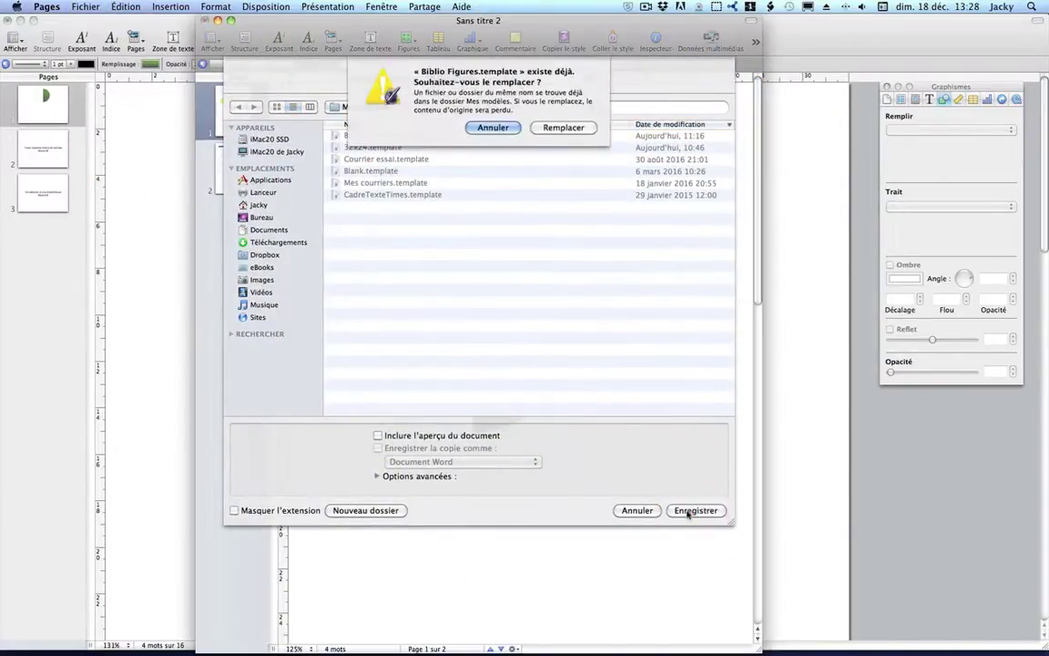
{"action": "left_click", "coordinate": [553, 128]}
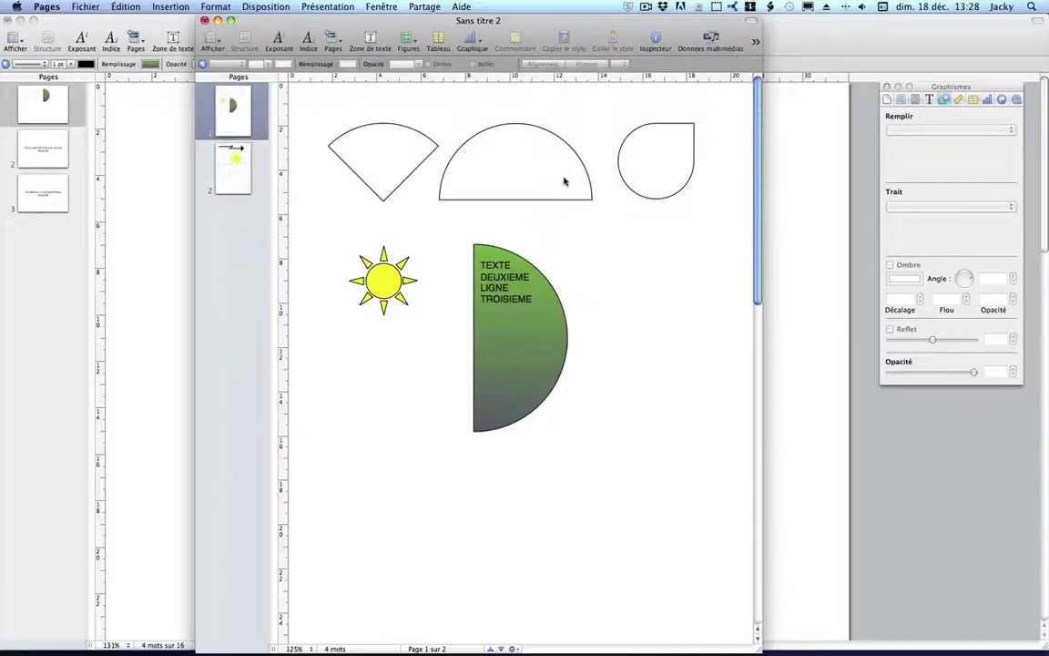
{"action": "left_click", "coordinate": [205, 21]}
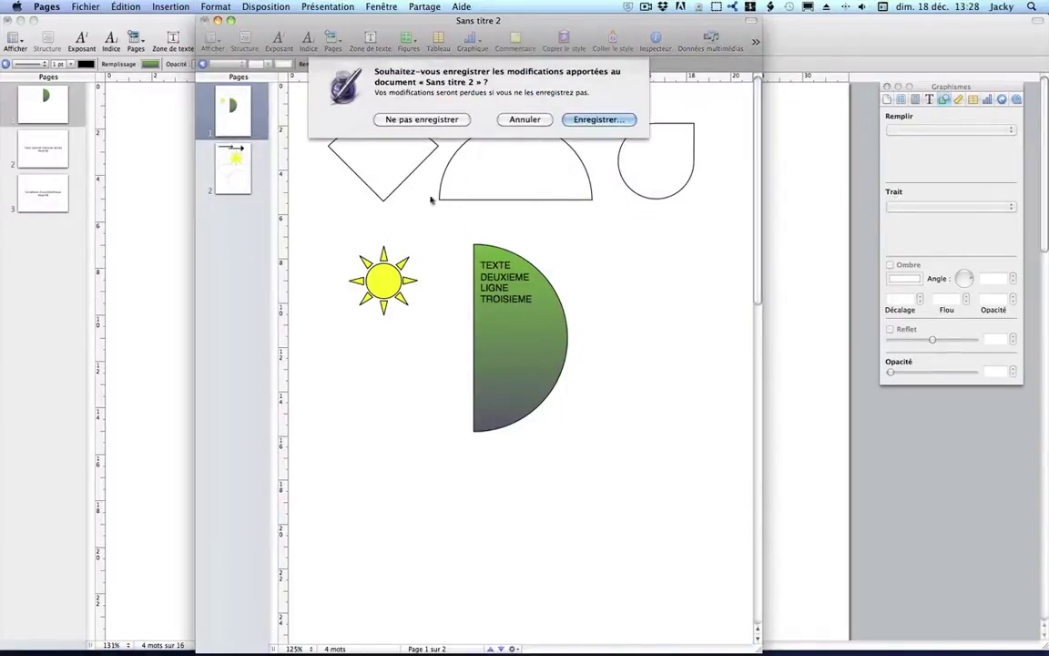
{"action": "left_click", "coordinate": [411, 113]}
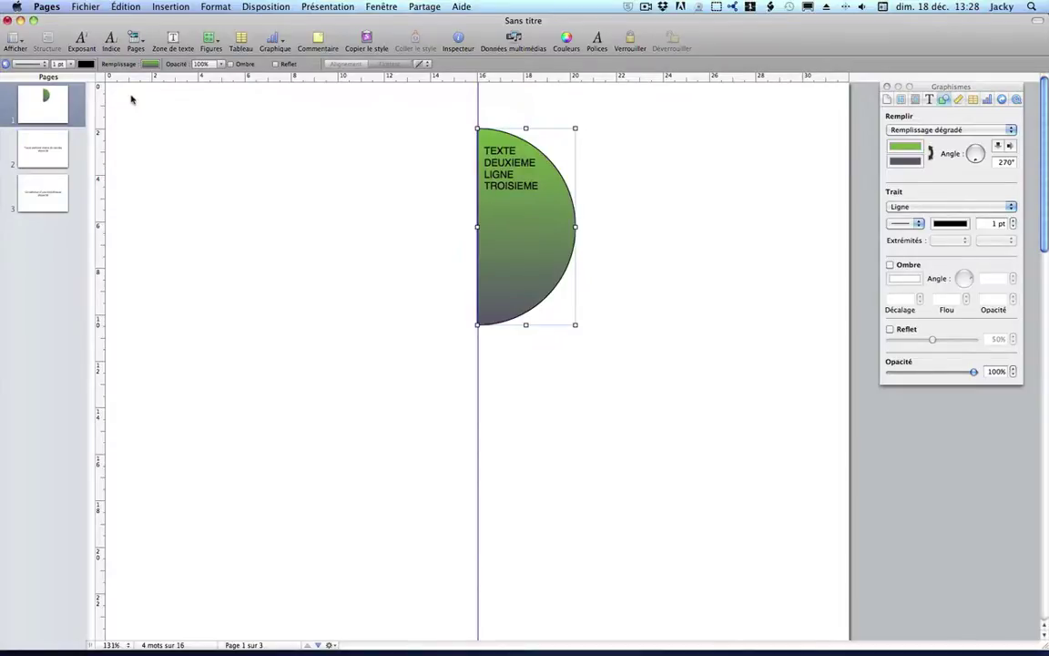
Check the updated Biblio Figures template in the template list, close the list and go to page 3 of the document
{"action": "key", "text": "super+n"}
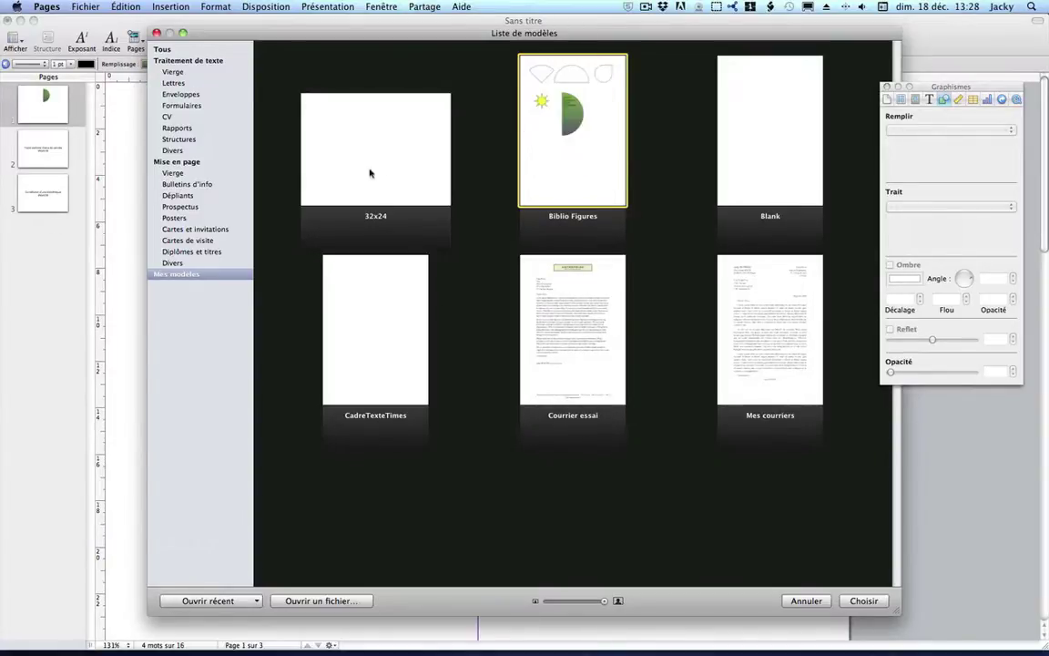
{"action": "left_click", "coordinate": [156, 33]}
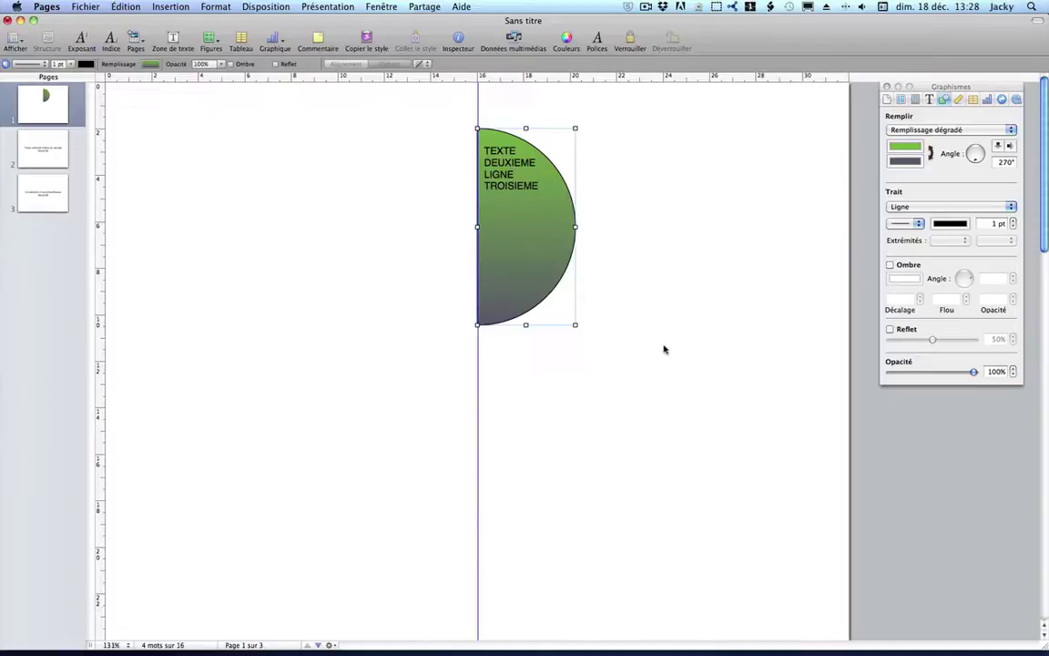
{"action": "left_click", "coordinate": [55, 187]}
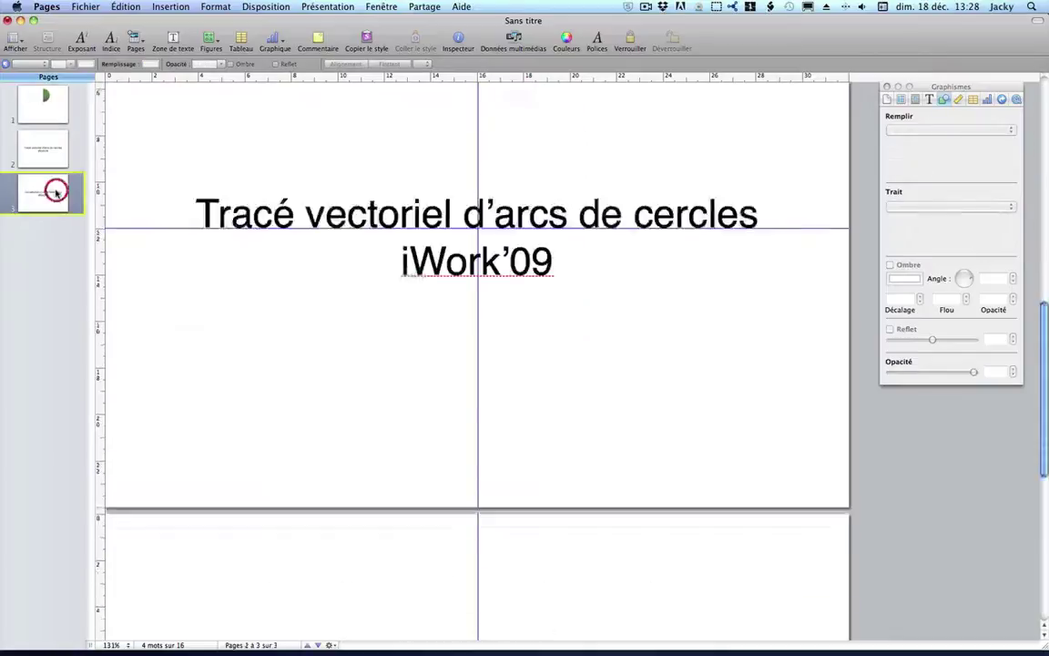